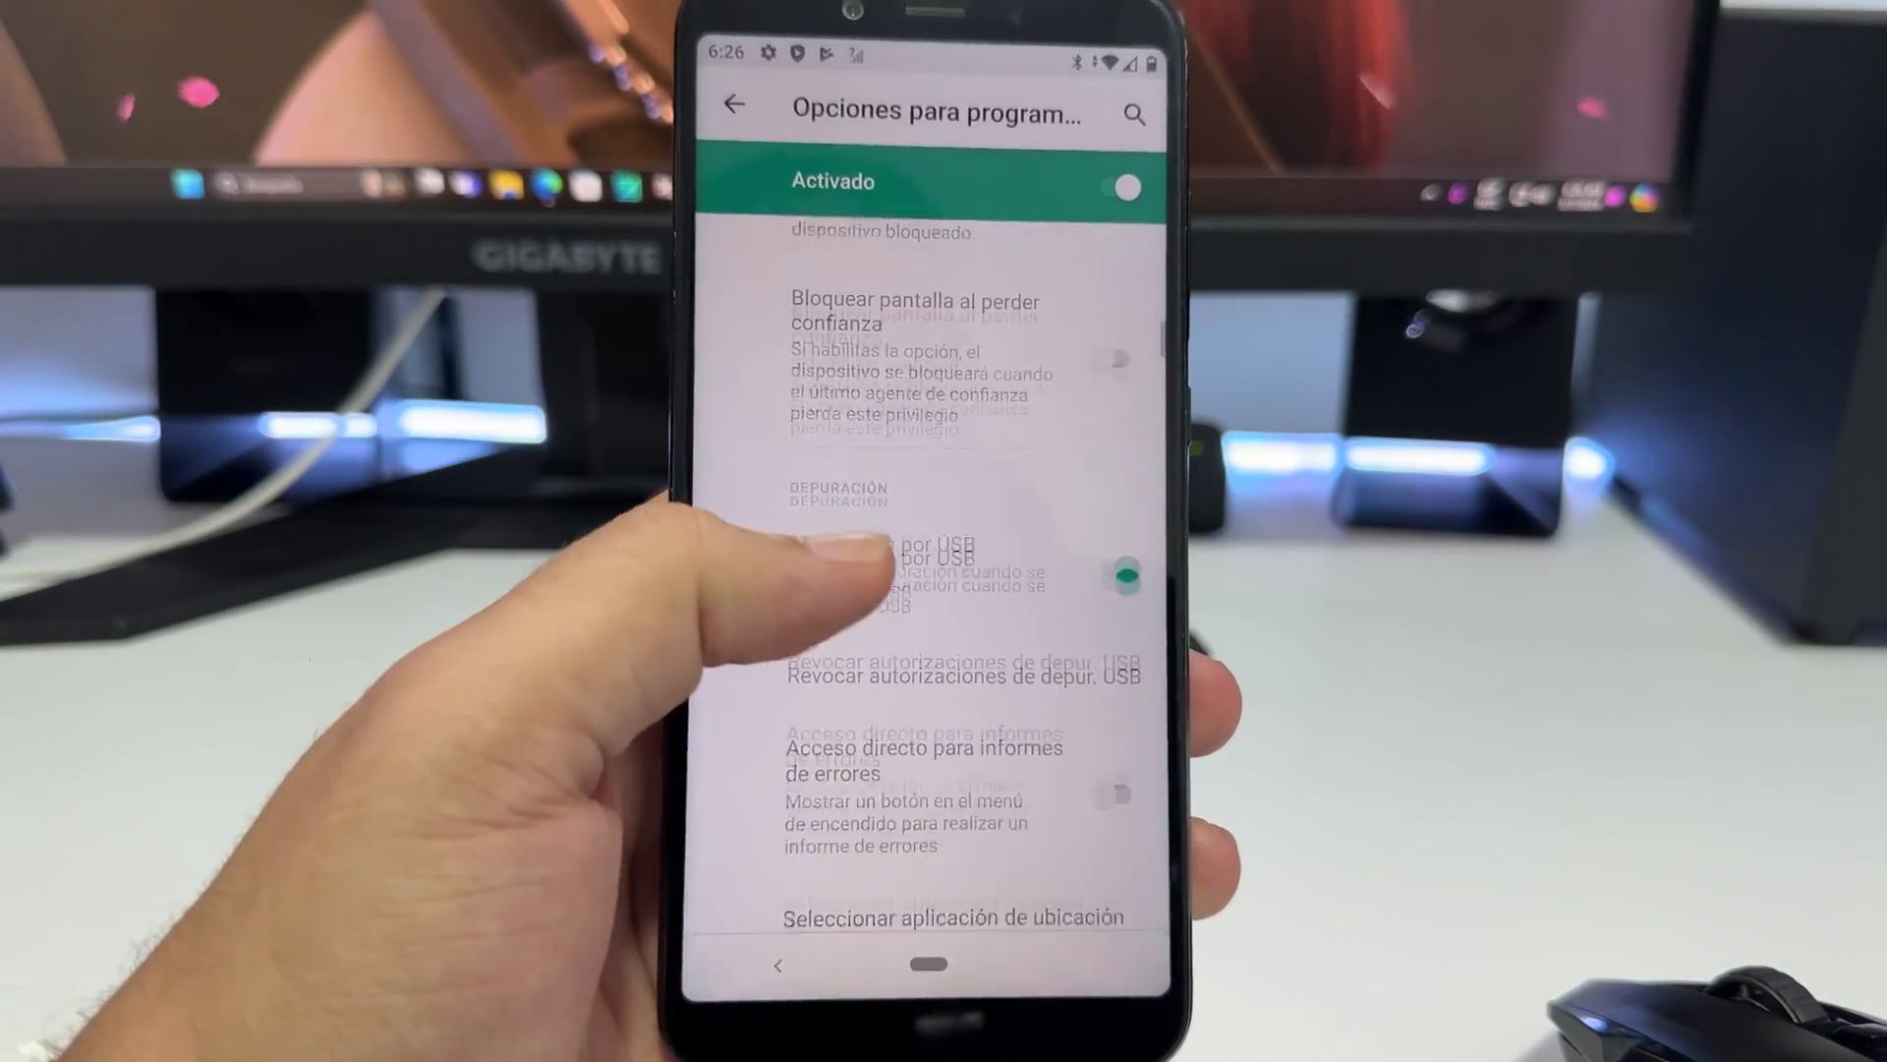
Step: Check that Depuración por USB is on, then go back to the phone's home screen
scroll(948, 590, down, 1)
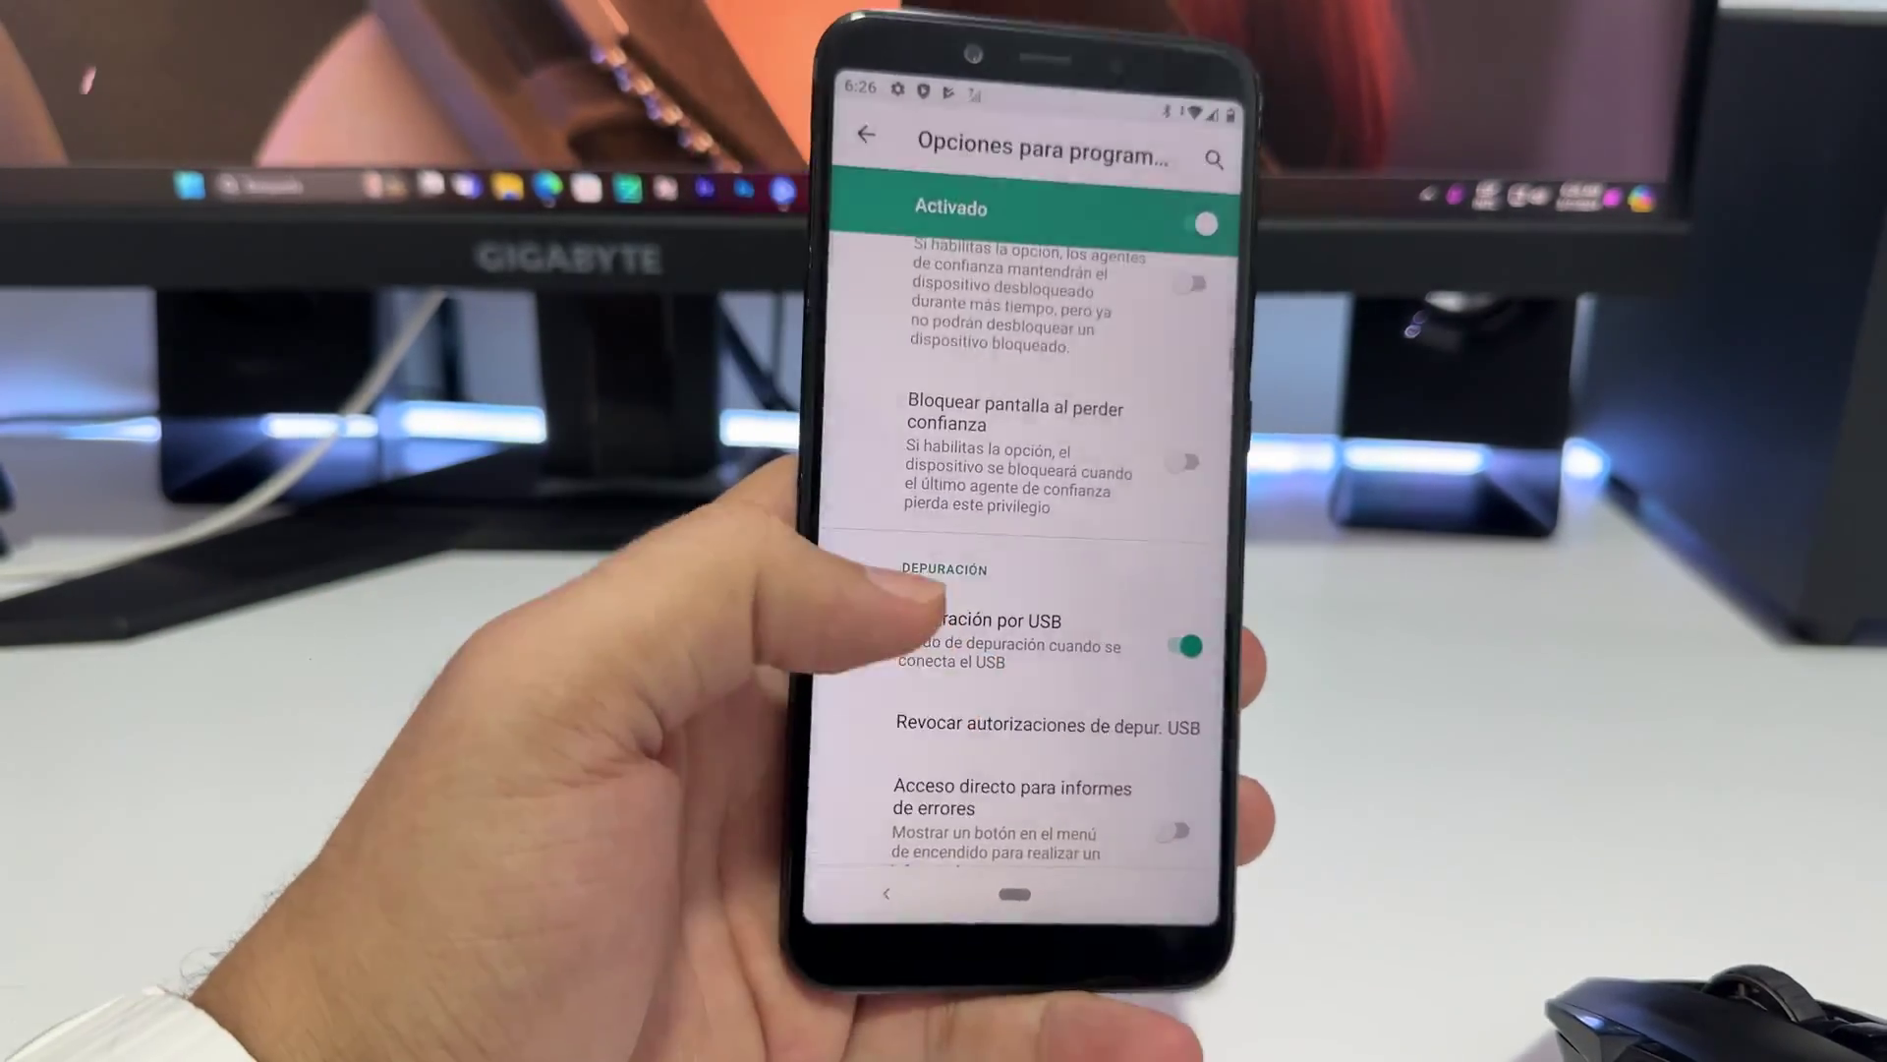
click(997, 931)
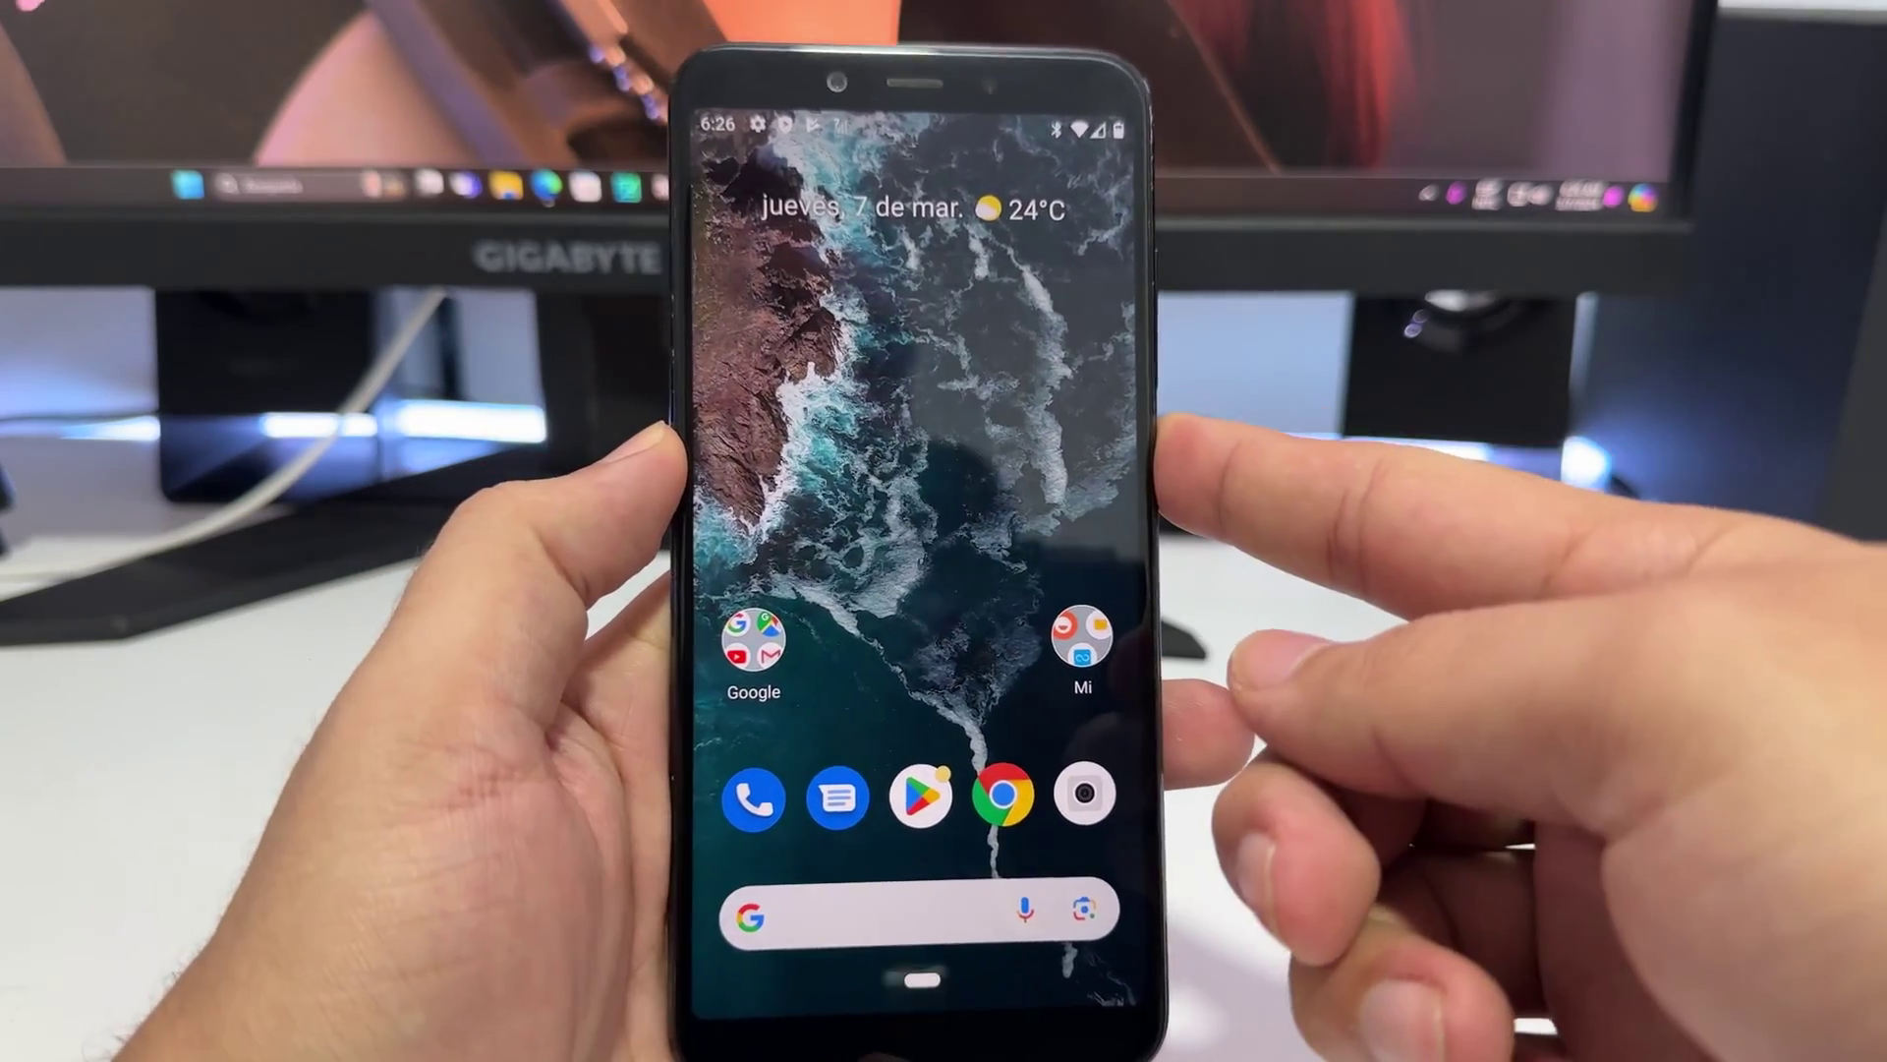
click(1123, 403)
click(919, 594)
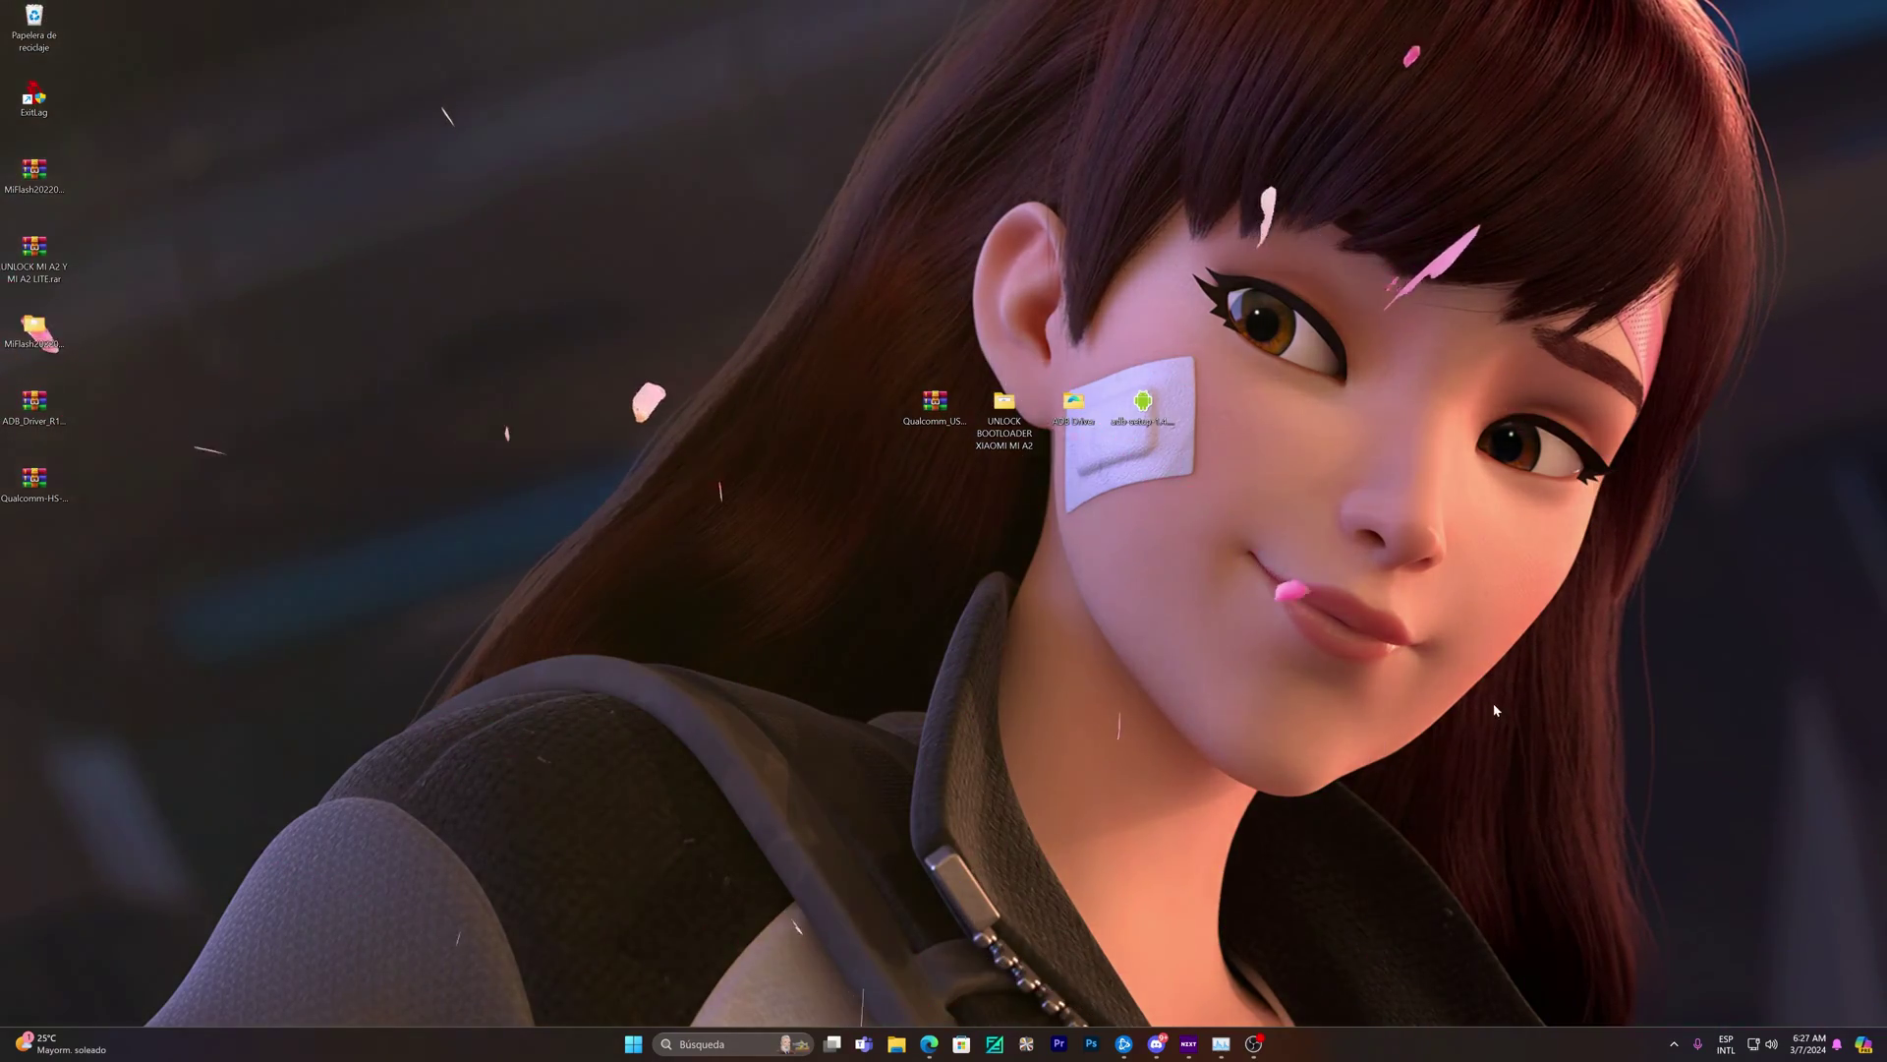
Step: Rearrange the desktop: MiFlash folder to the centre, ADB and Qualcomm icons to the right
drag(1560, 601, 779, 490)
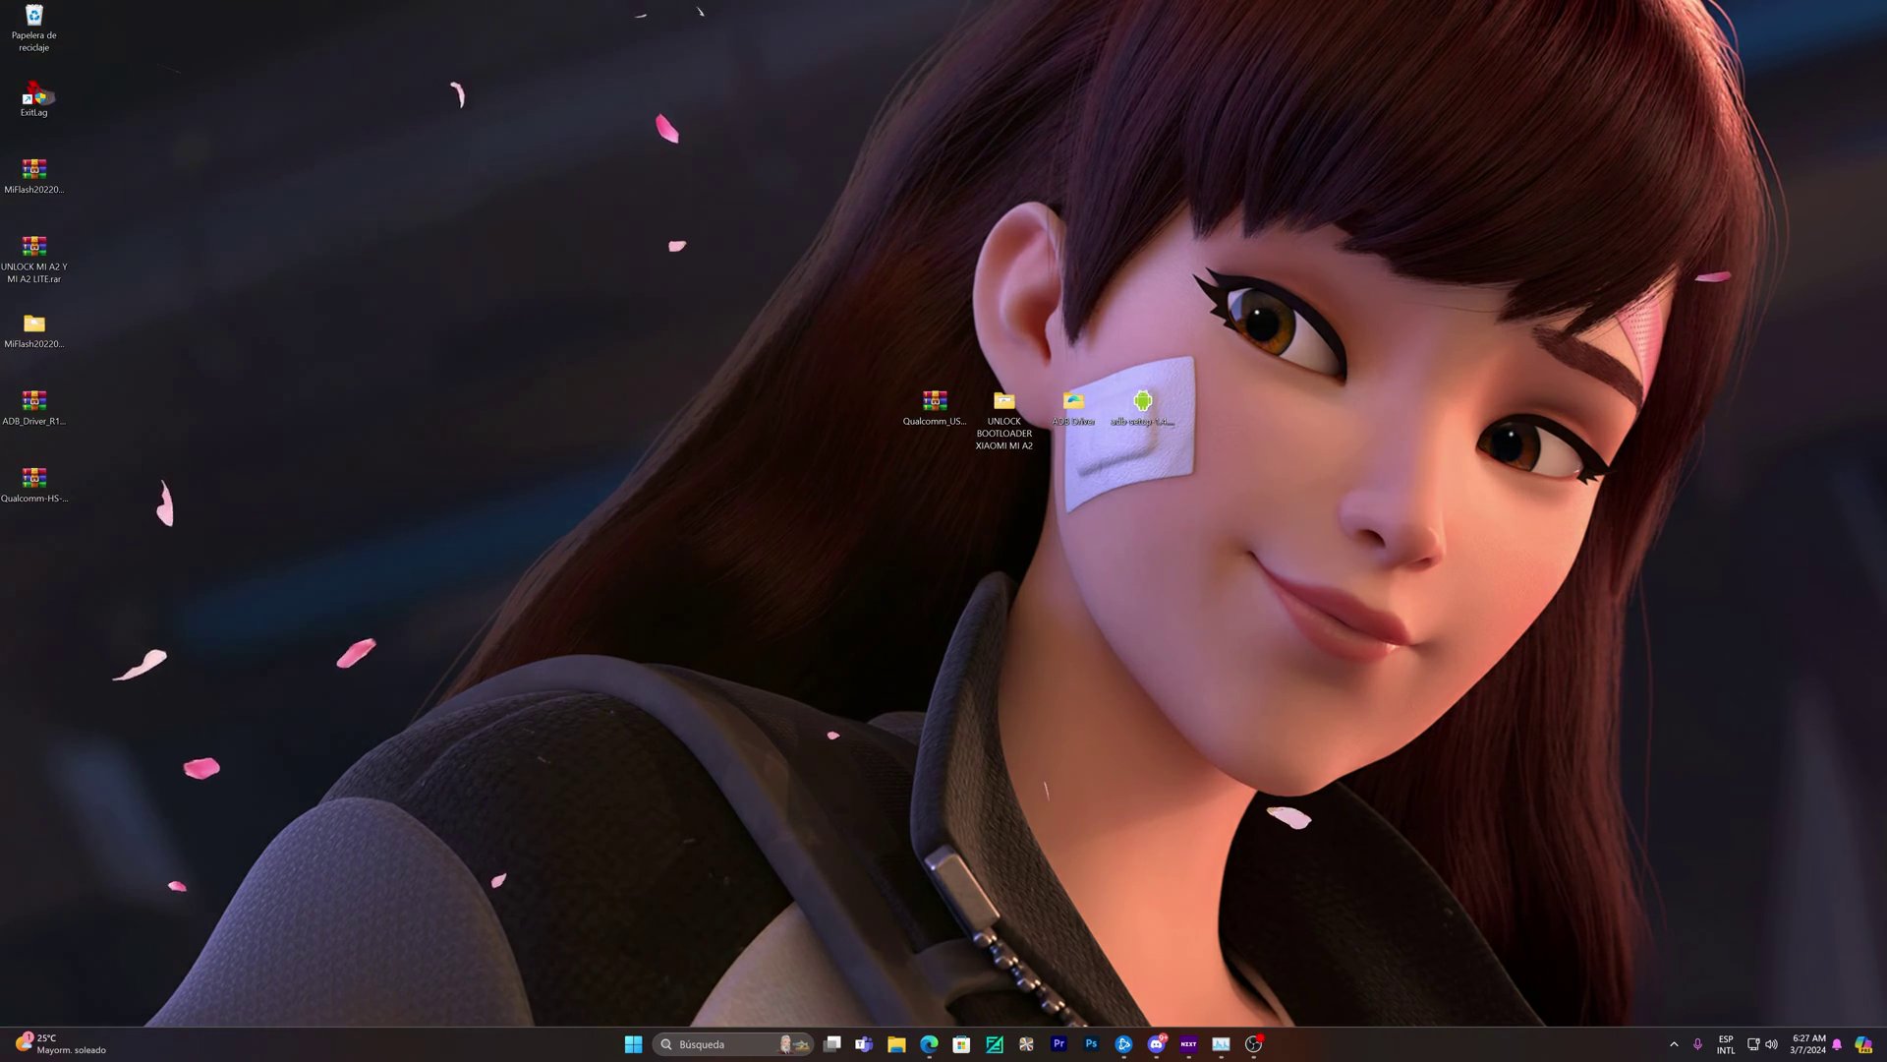
drag(33, 324, 865, 404)
drag(1412, 446, 732, 393)
mouse_move(1218, 510)
mouse_down()
mouse_move(808, 220)
mouse_move(1222, 531)
mouse_up()
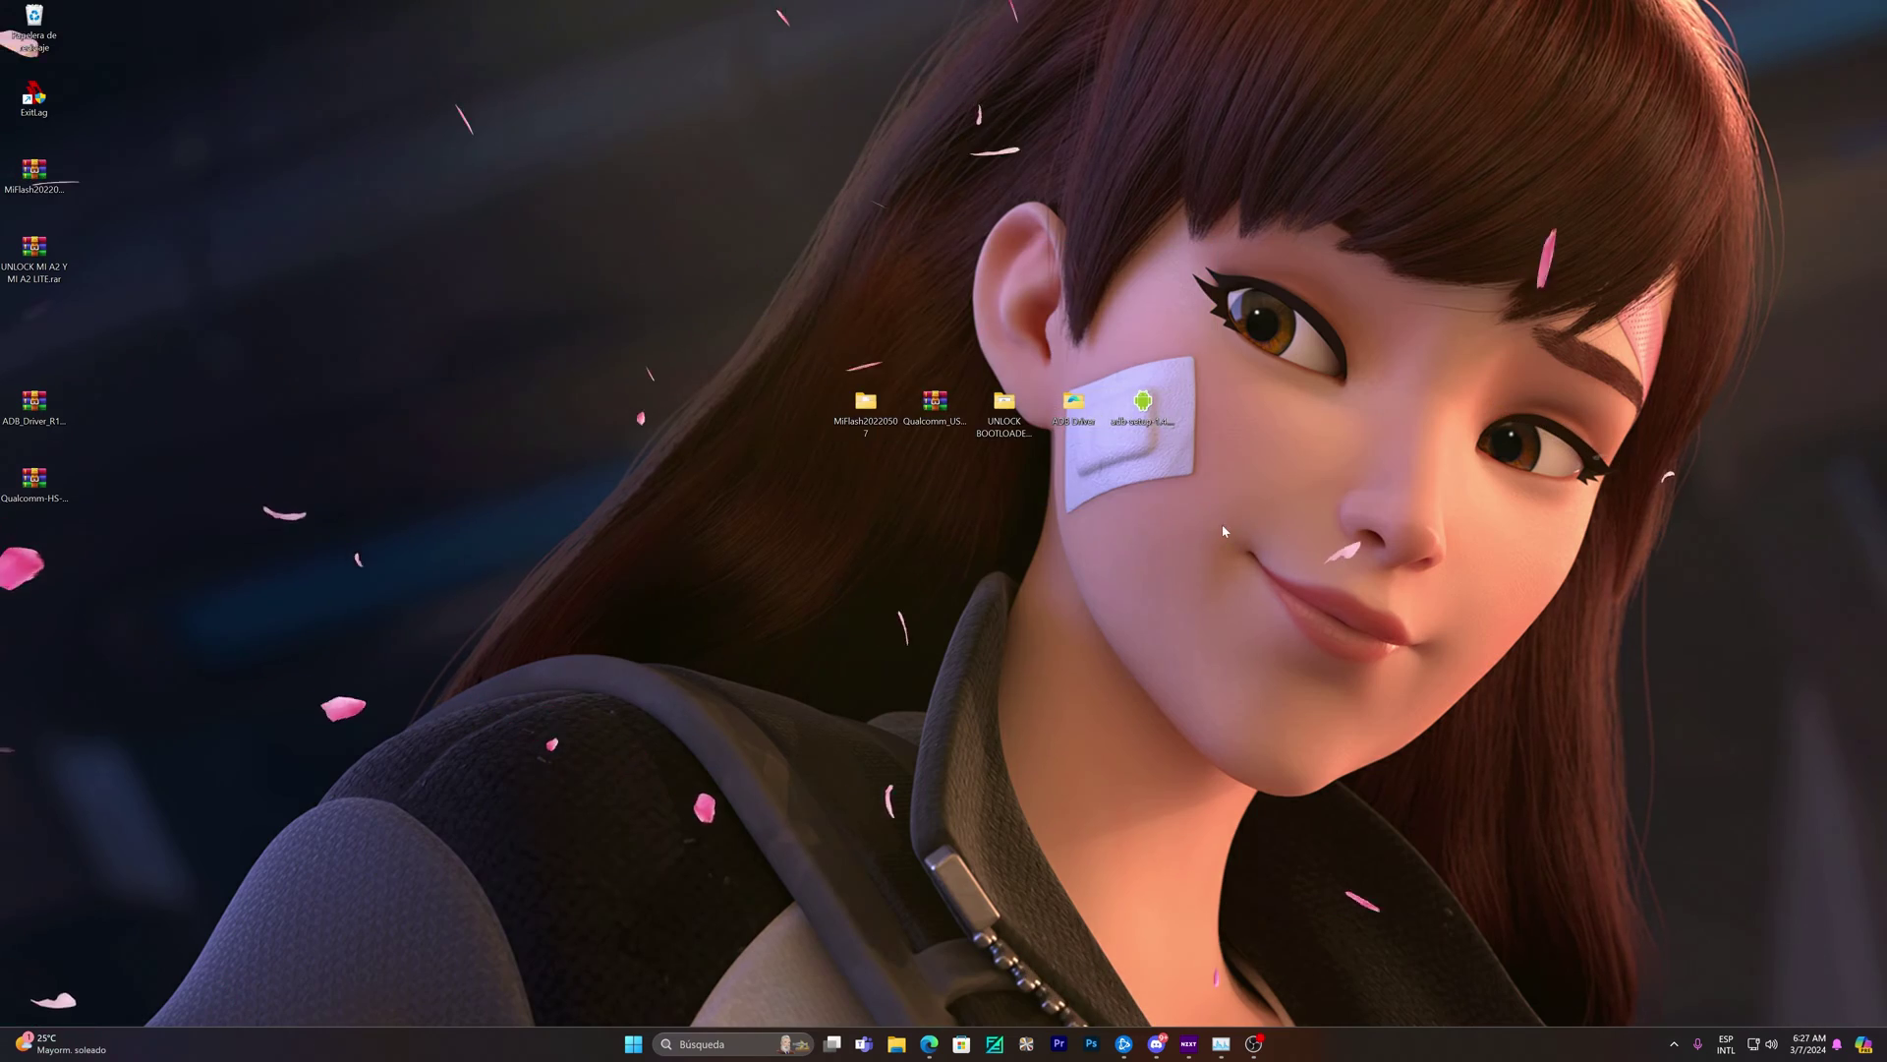
drag(935, 403, 1350, 486)
drag(1062, 351, 1427, 542)
drag(1074, 403, 1490, 403)
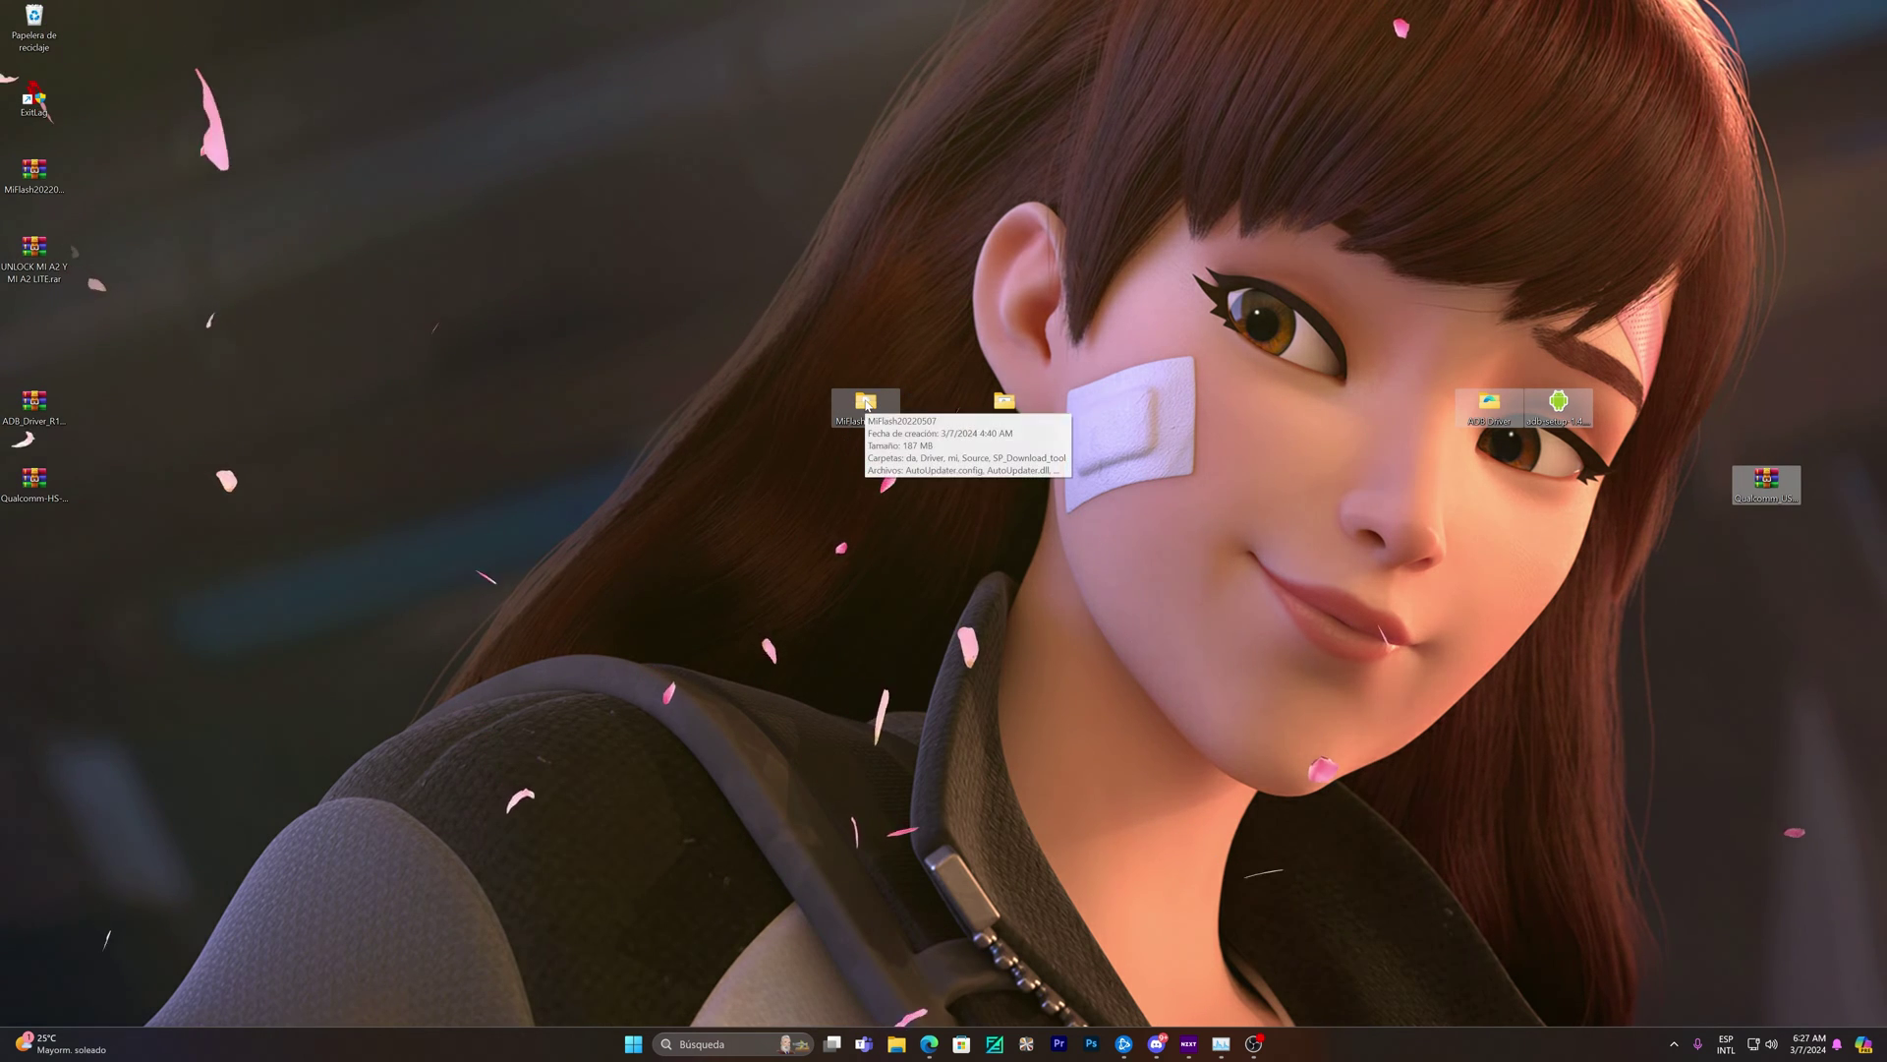
Step: Open the MiFlash20220507 folder and launch XiaoMiFlash.exe
double_click(881, 429)
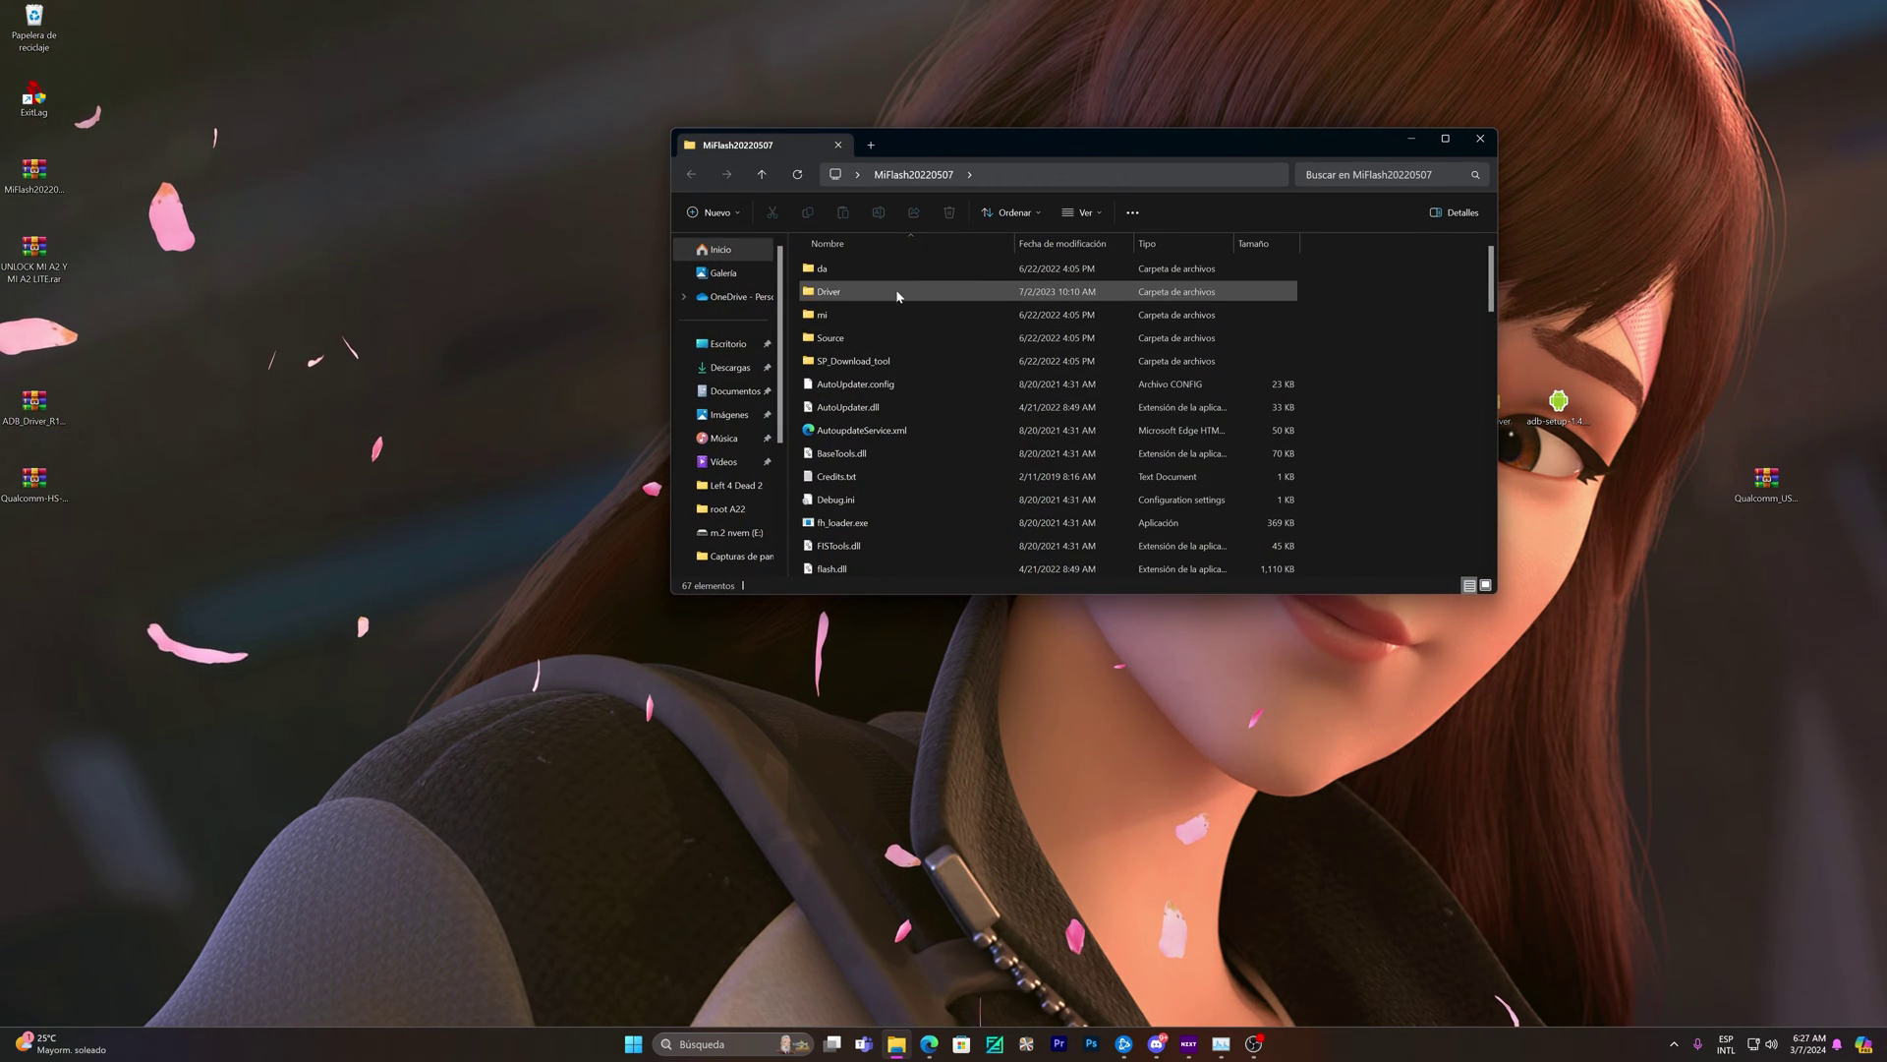
scroll(859, 471, down, 15)
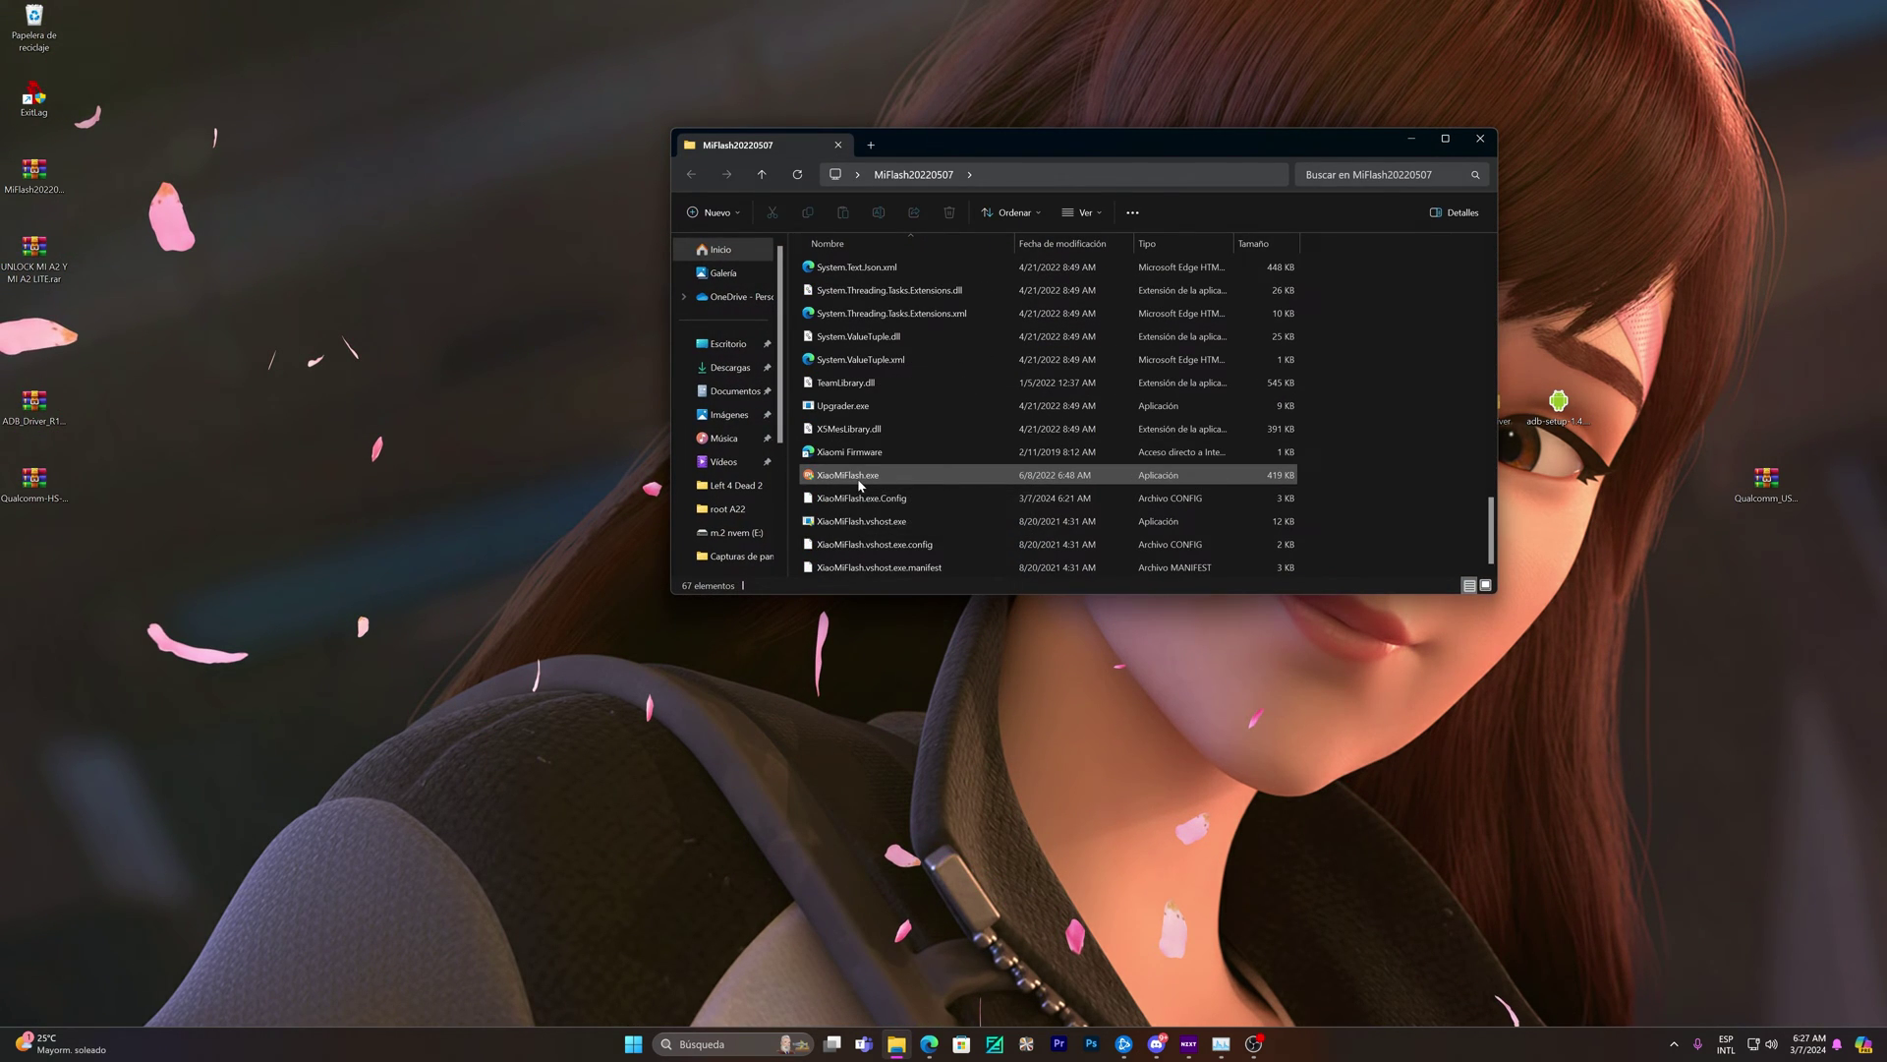
mouse_move(1033, 145)
mouse_down()
mouse_move(1125, 551)
mouse_move(975, 179)
mouse_move(1003, 158)
mouse_up()
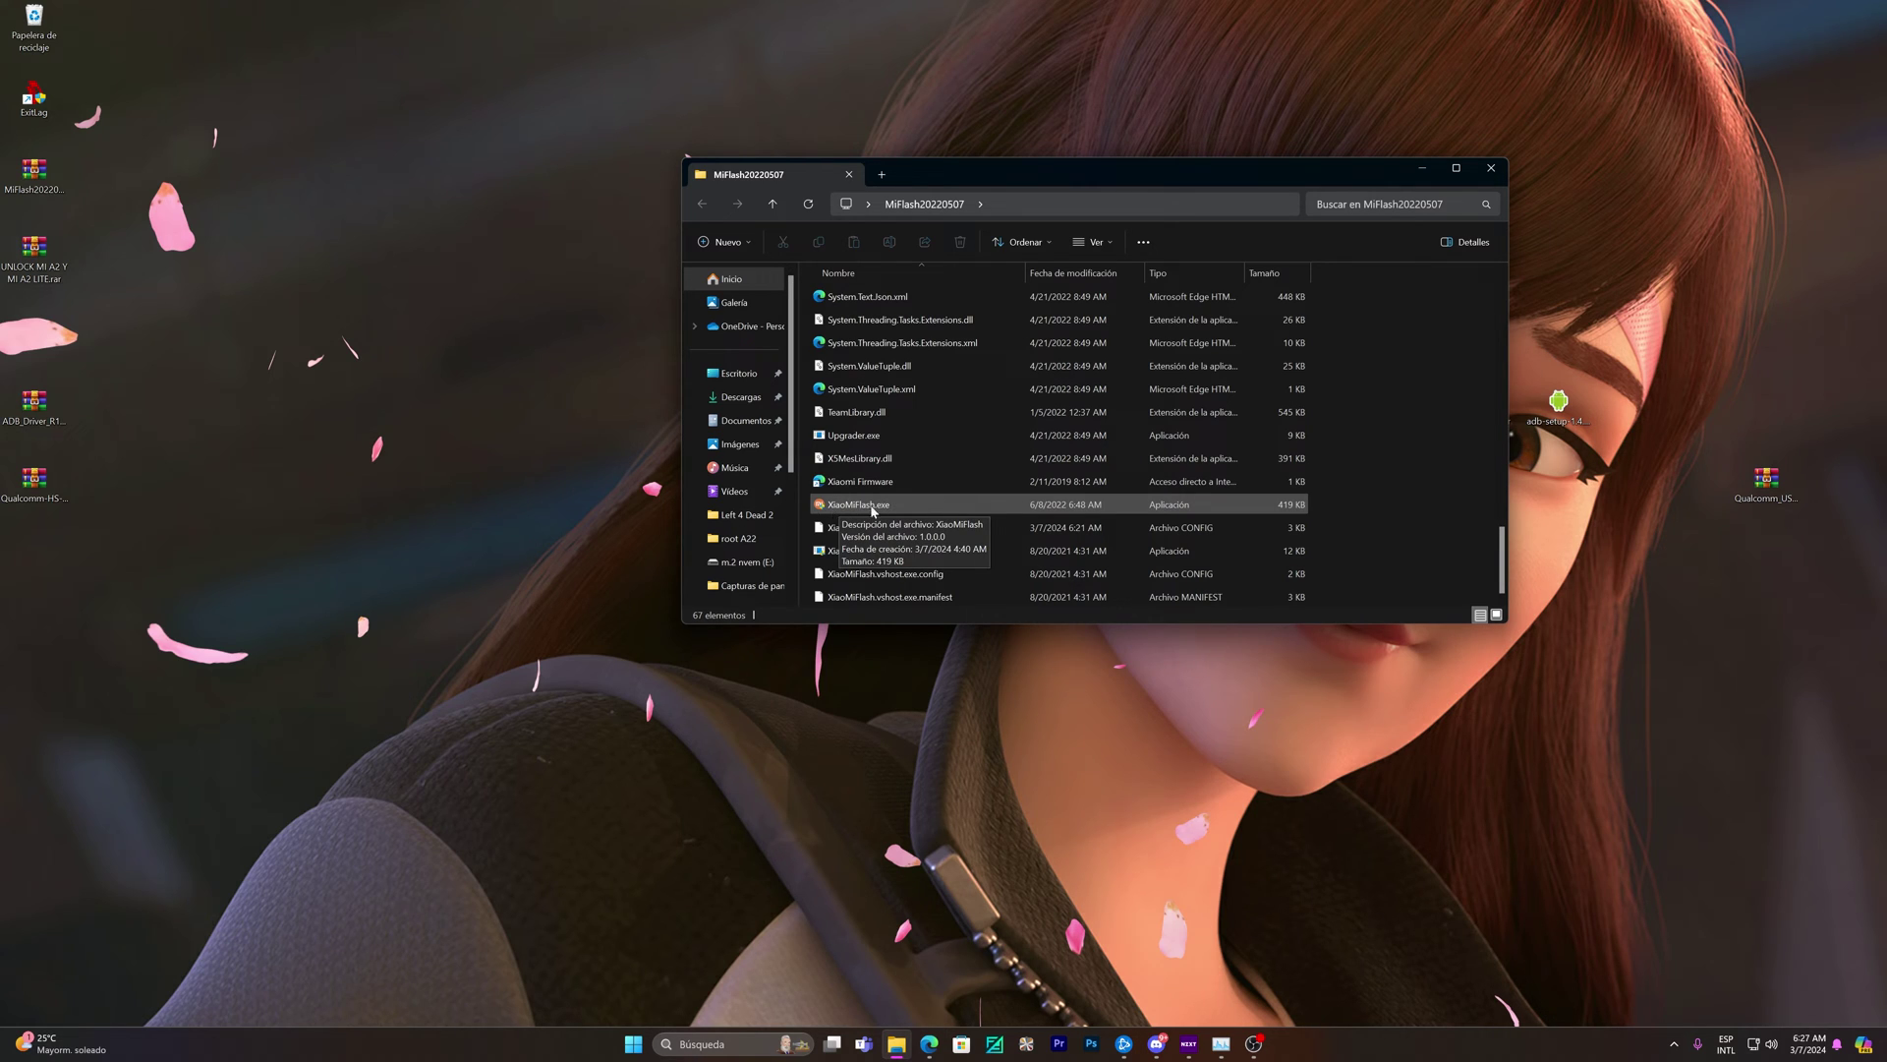
double_click(872, 506)
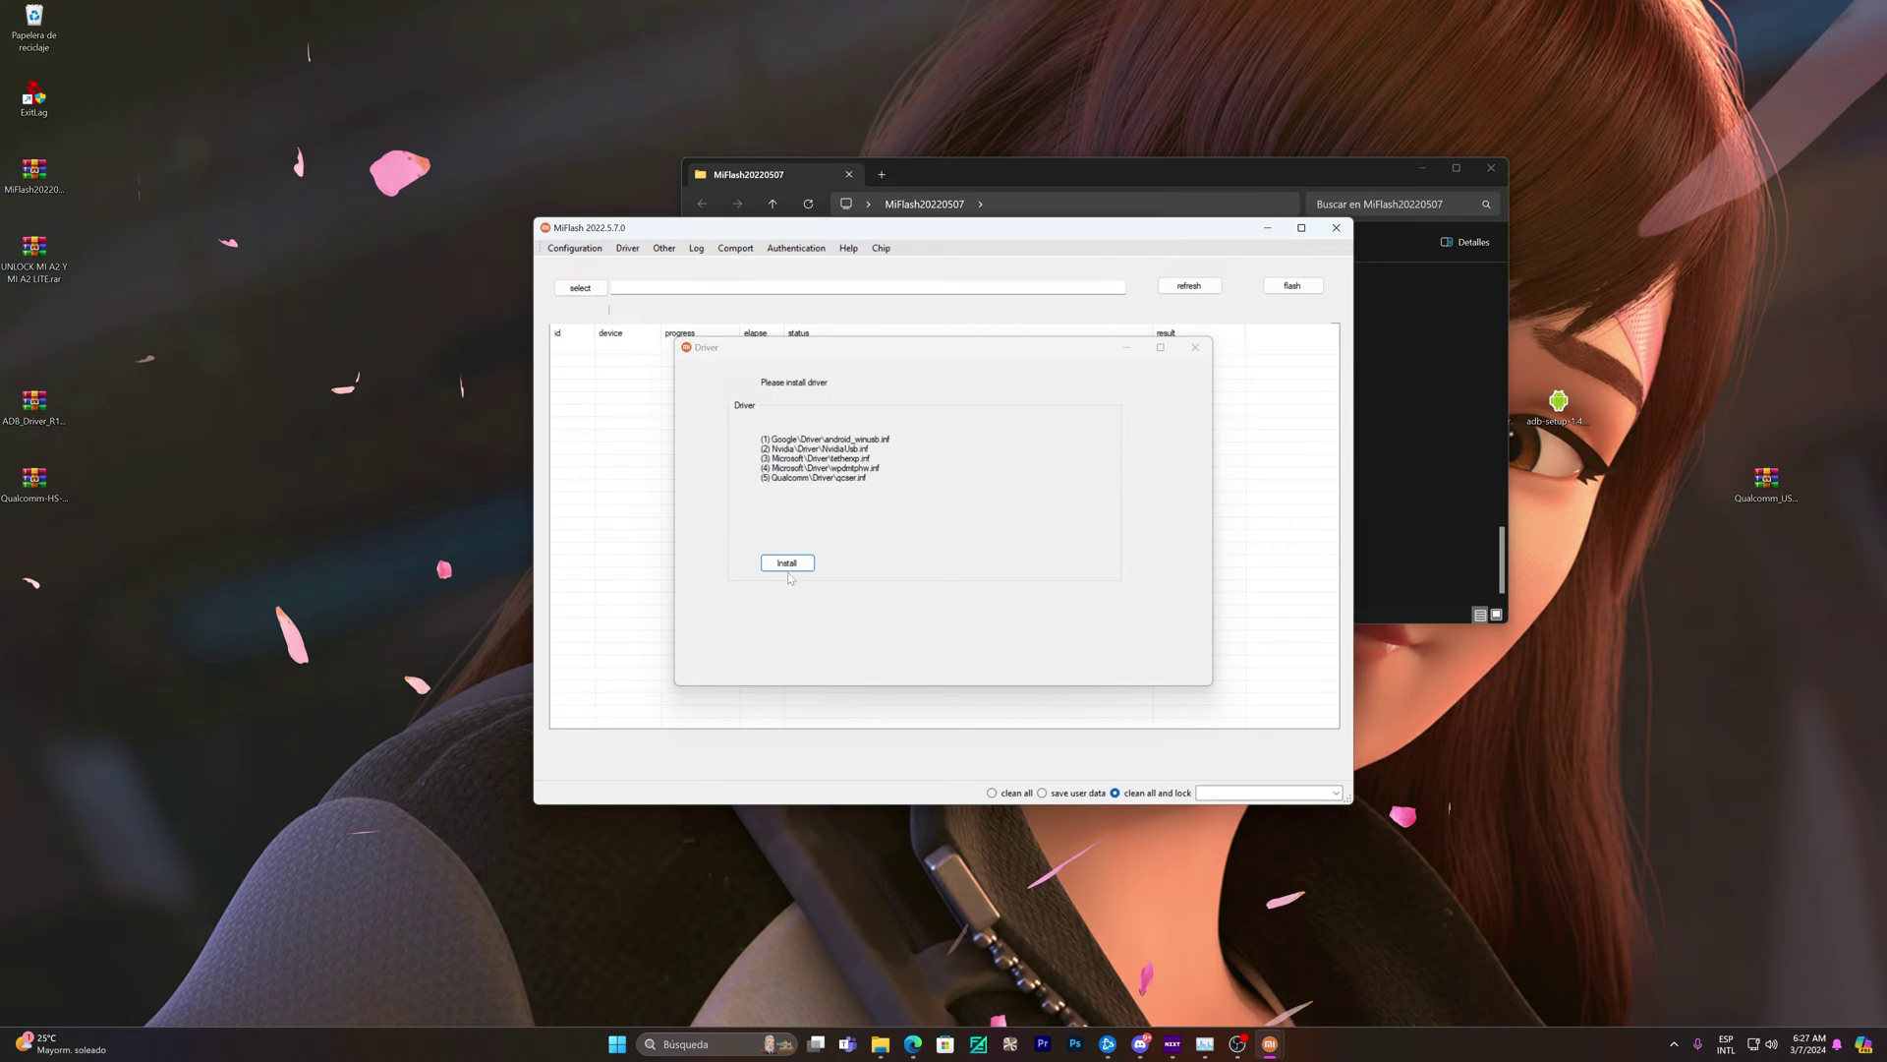
Step: Try MiFlash's driver install, exit after the unhandled-exception error, and close the folder window
click(792, 566)
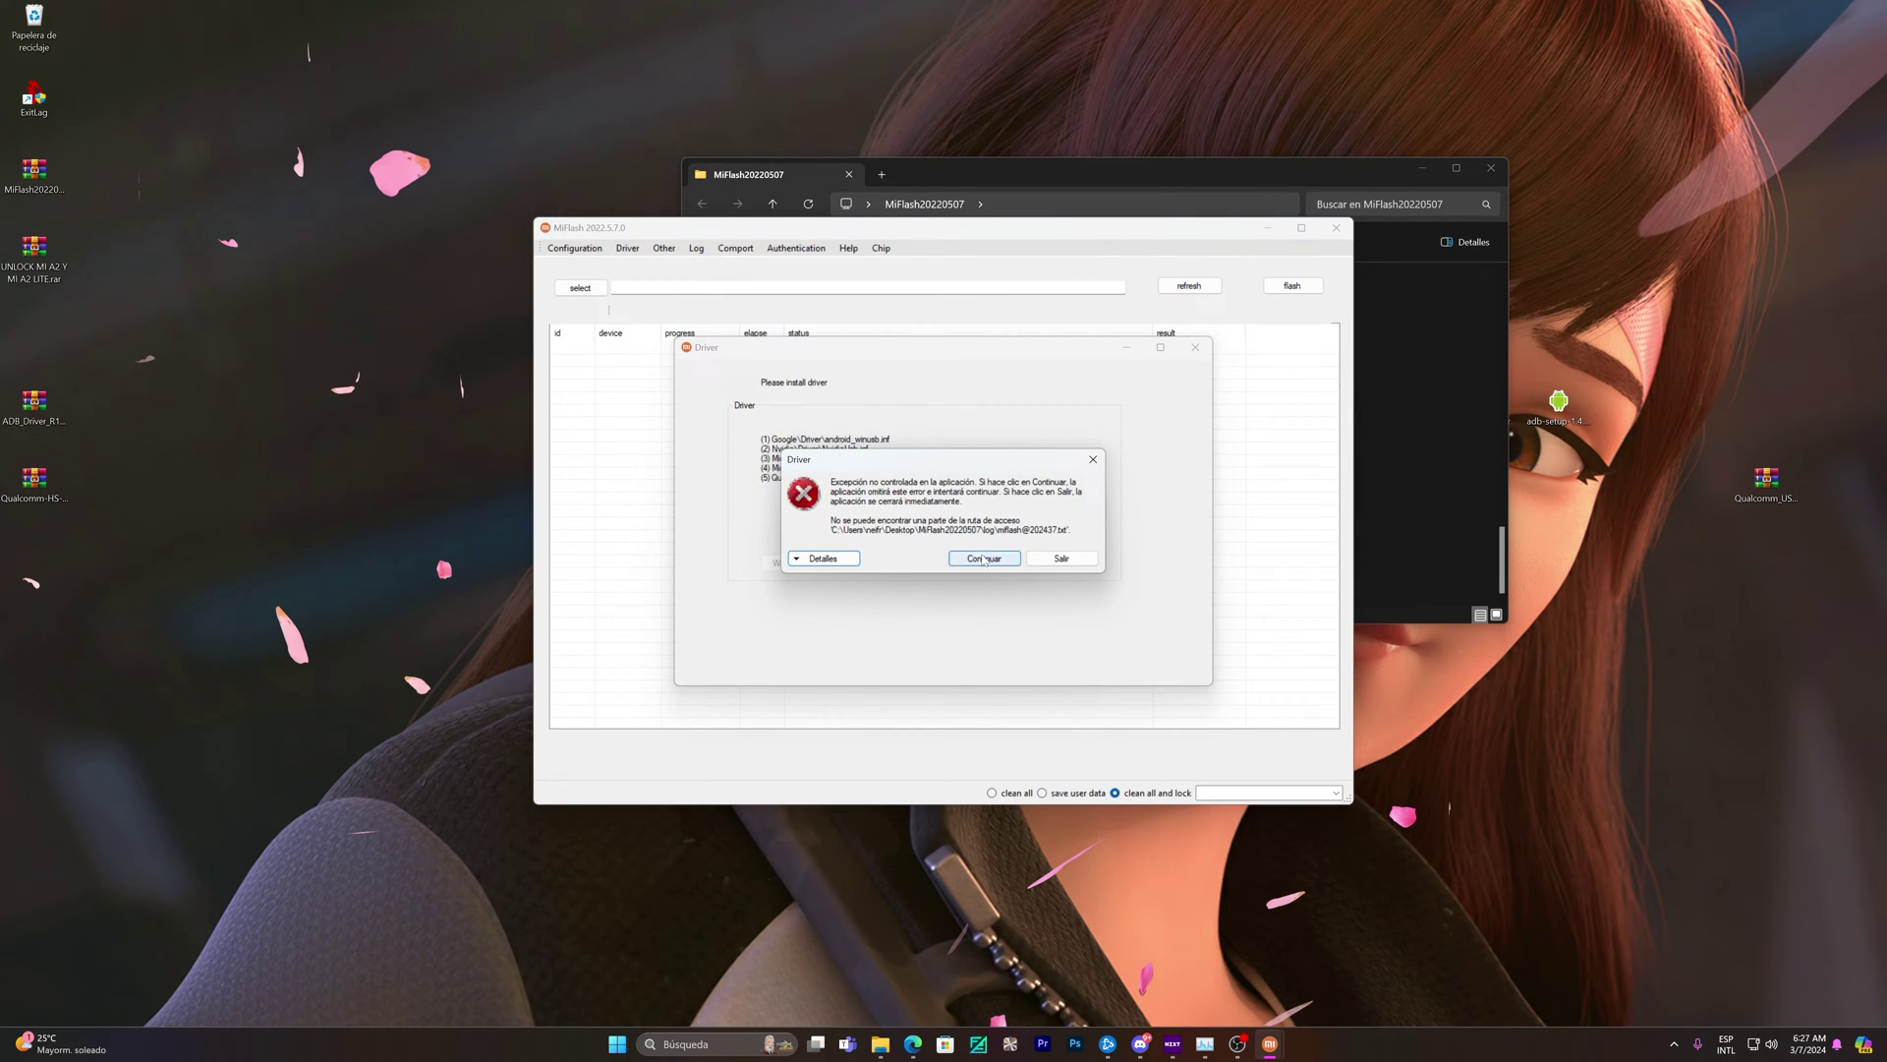
click(1061, 558)
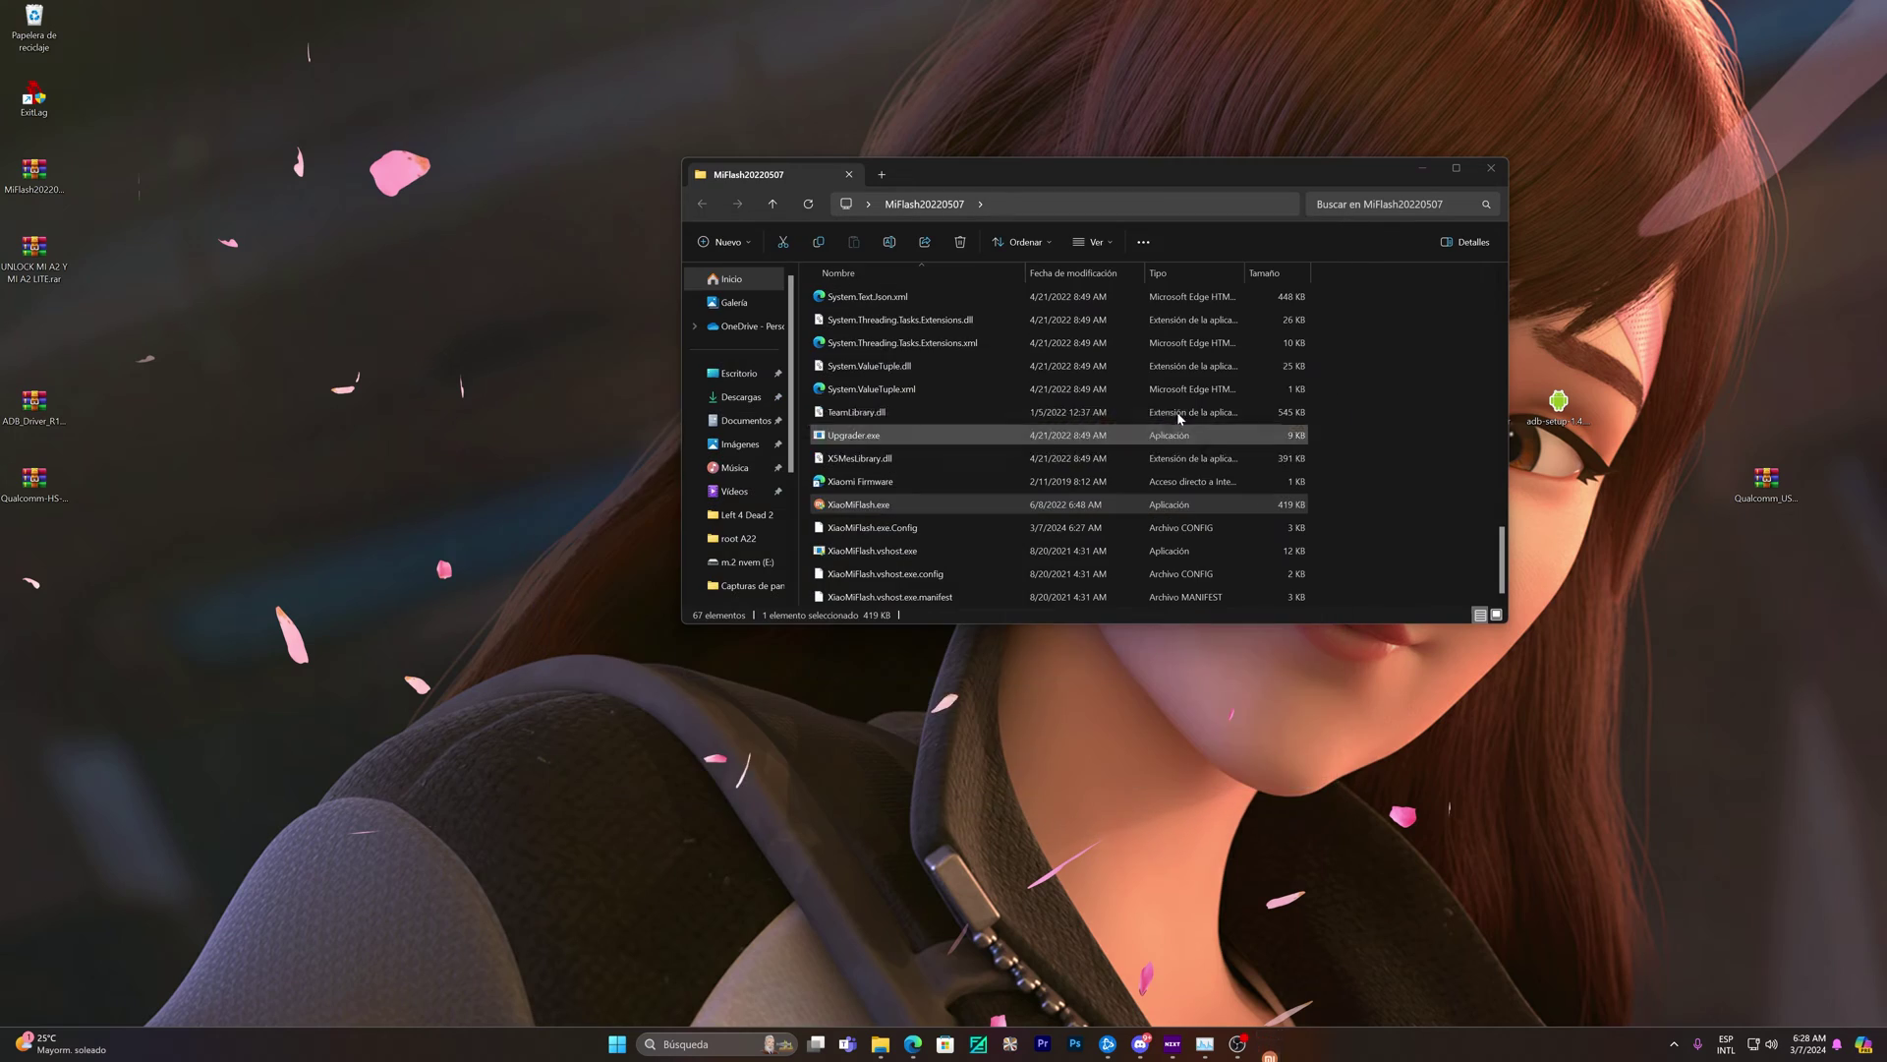
click(1492, 166)
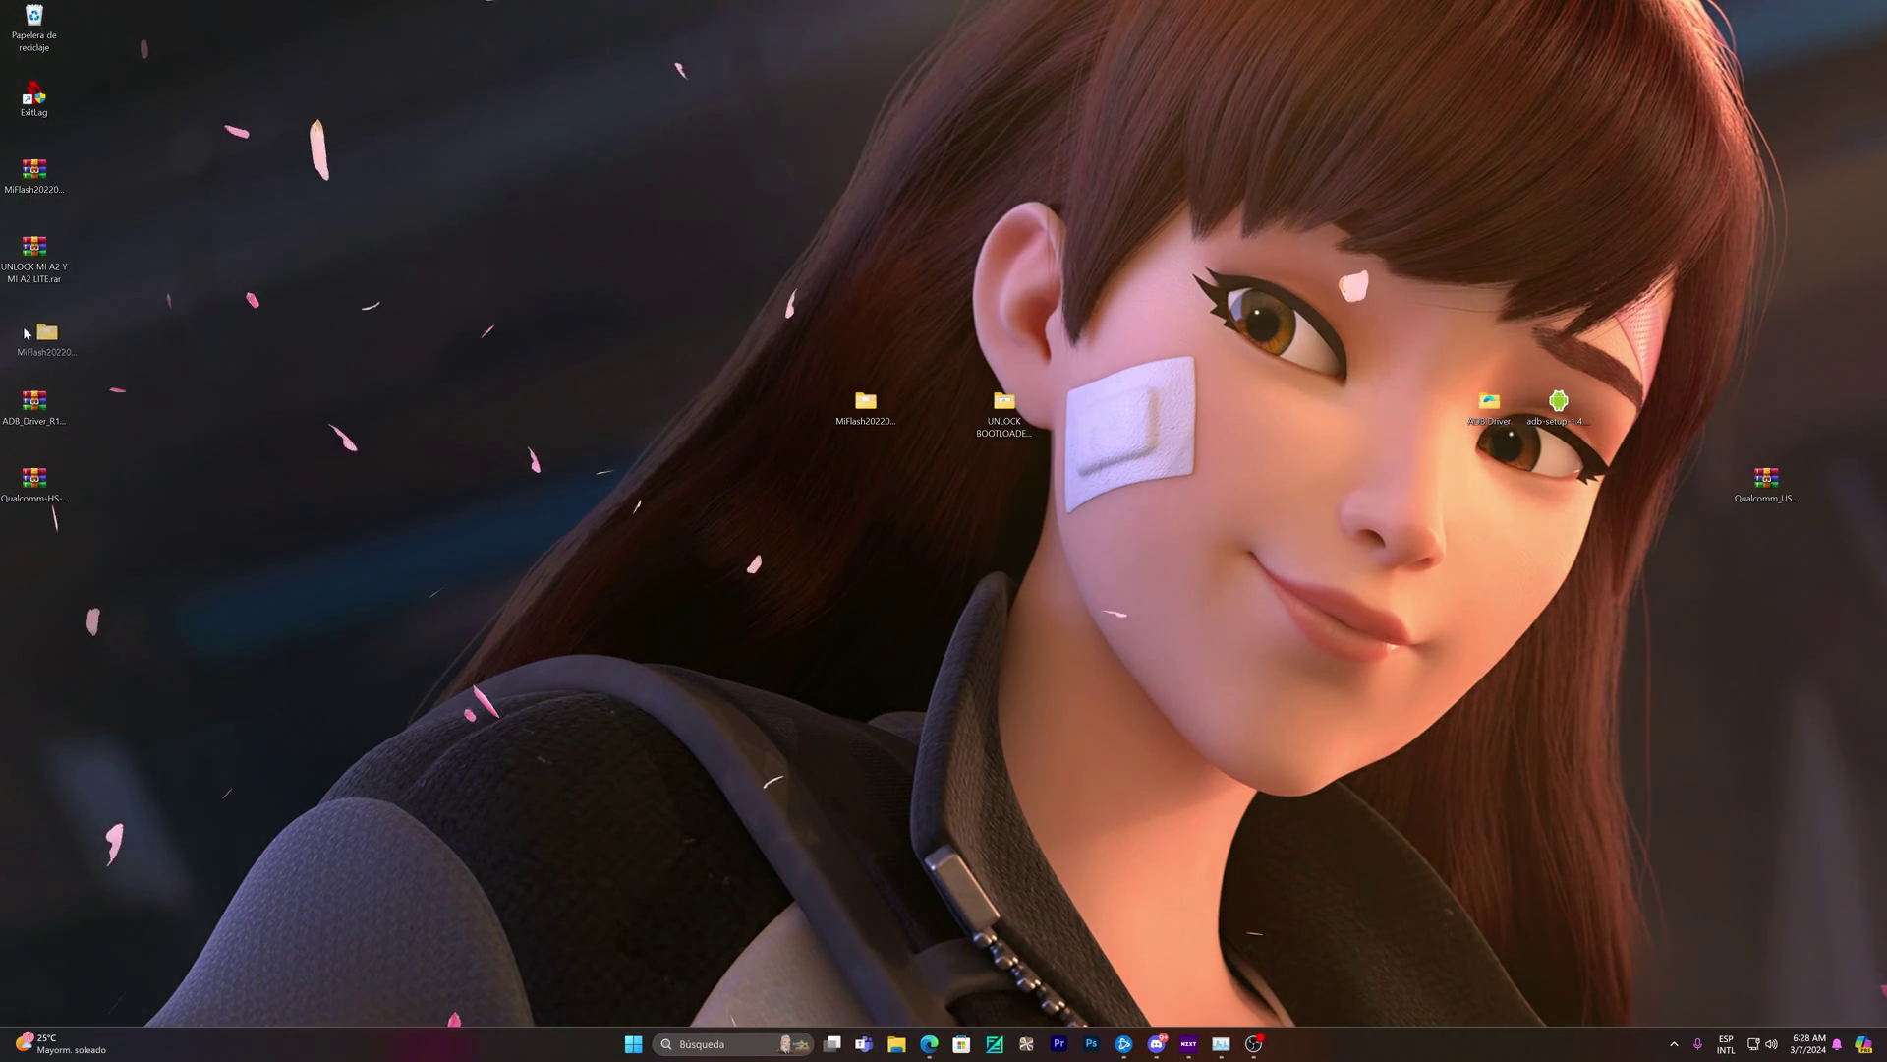
Step: Line up UNLOCK BOOTLOADER, ADB Driver, adb-setup and Qualcomm icons in one central row
drag(1003, 403, 865, 405)
drag(1489, 403, 1003, 405)
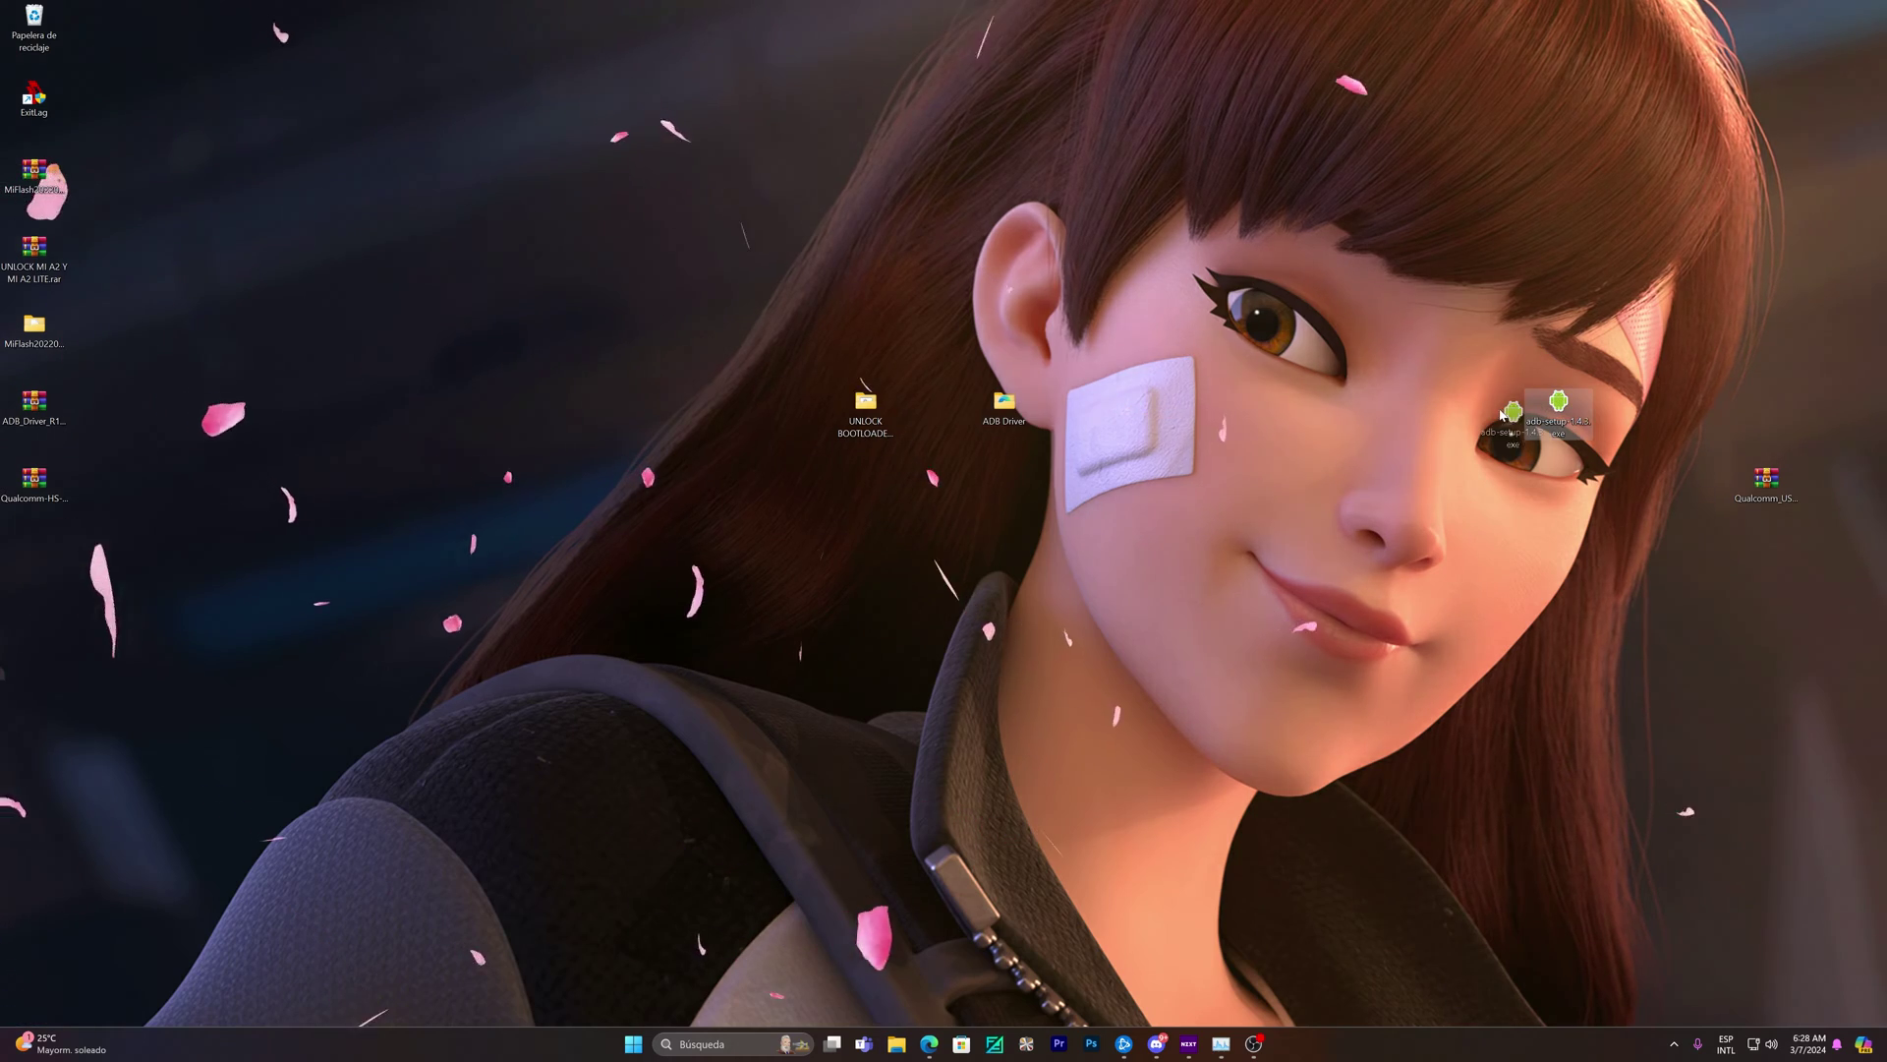
drag(1558, 403, 1086, 409)
drag(1766, 480, 1145, 409)
drag(890, 425, 960, 426)
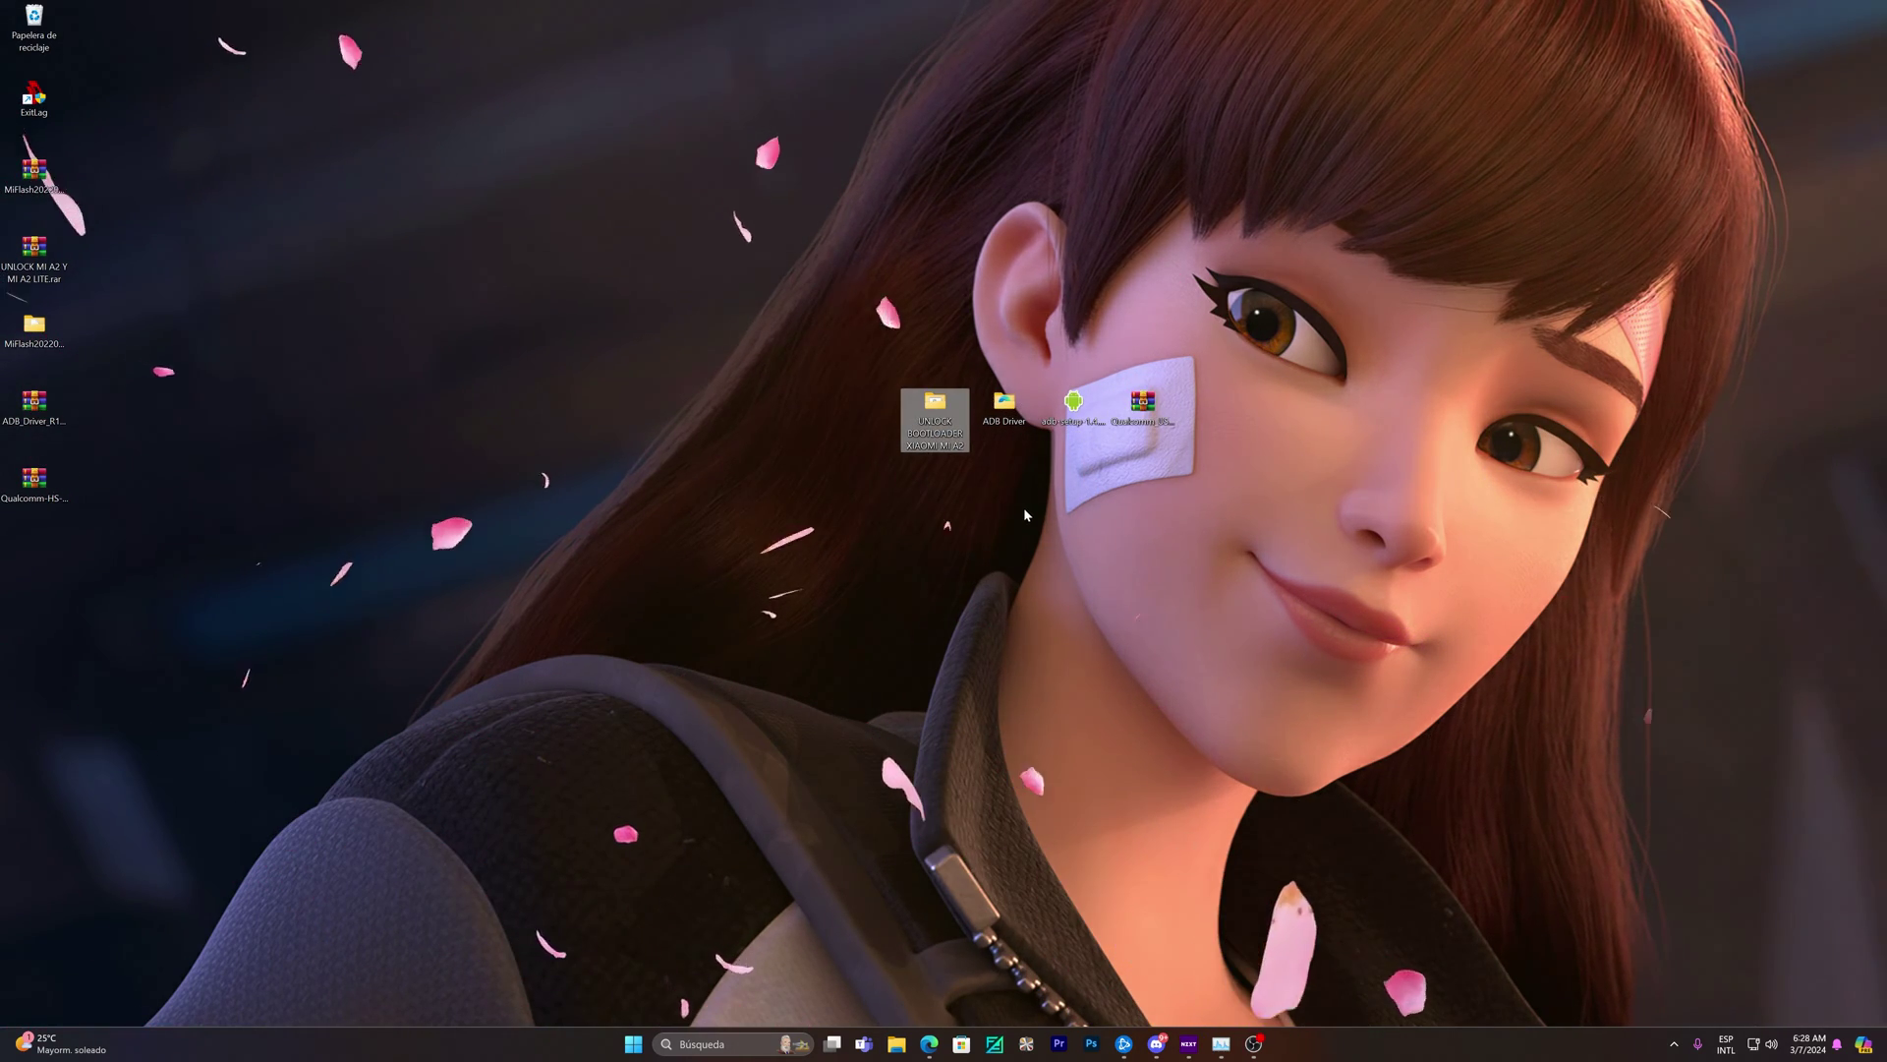
Step: Select the grouped icons and run the adb-setup installer
drag(860, 328, 1238, 529)
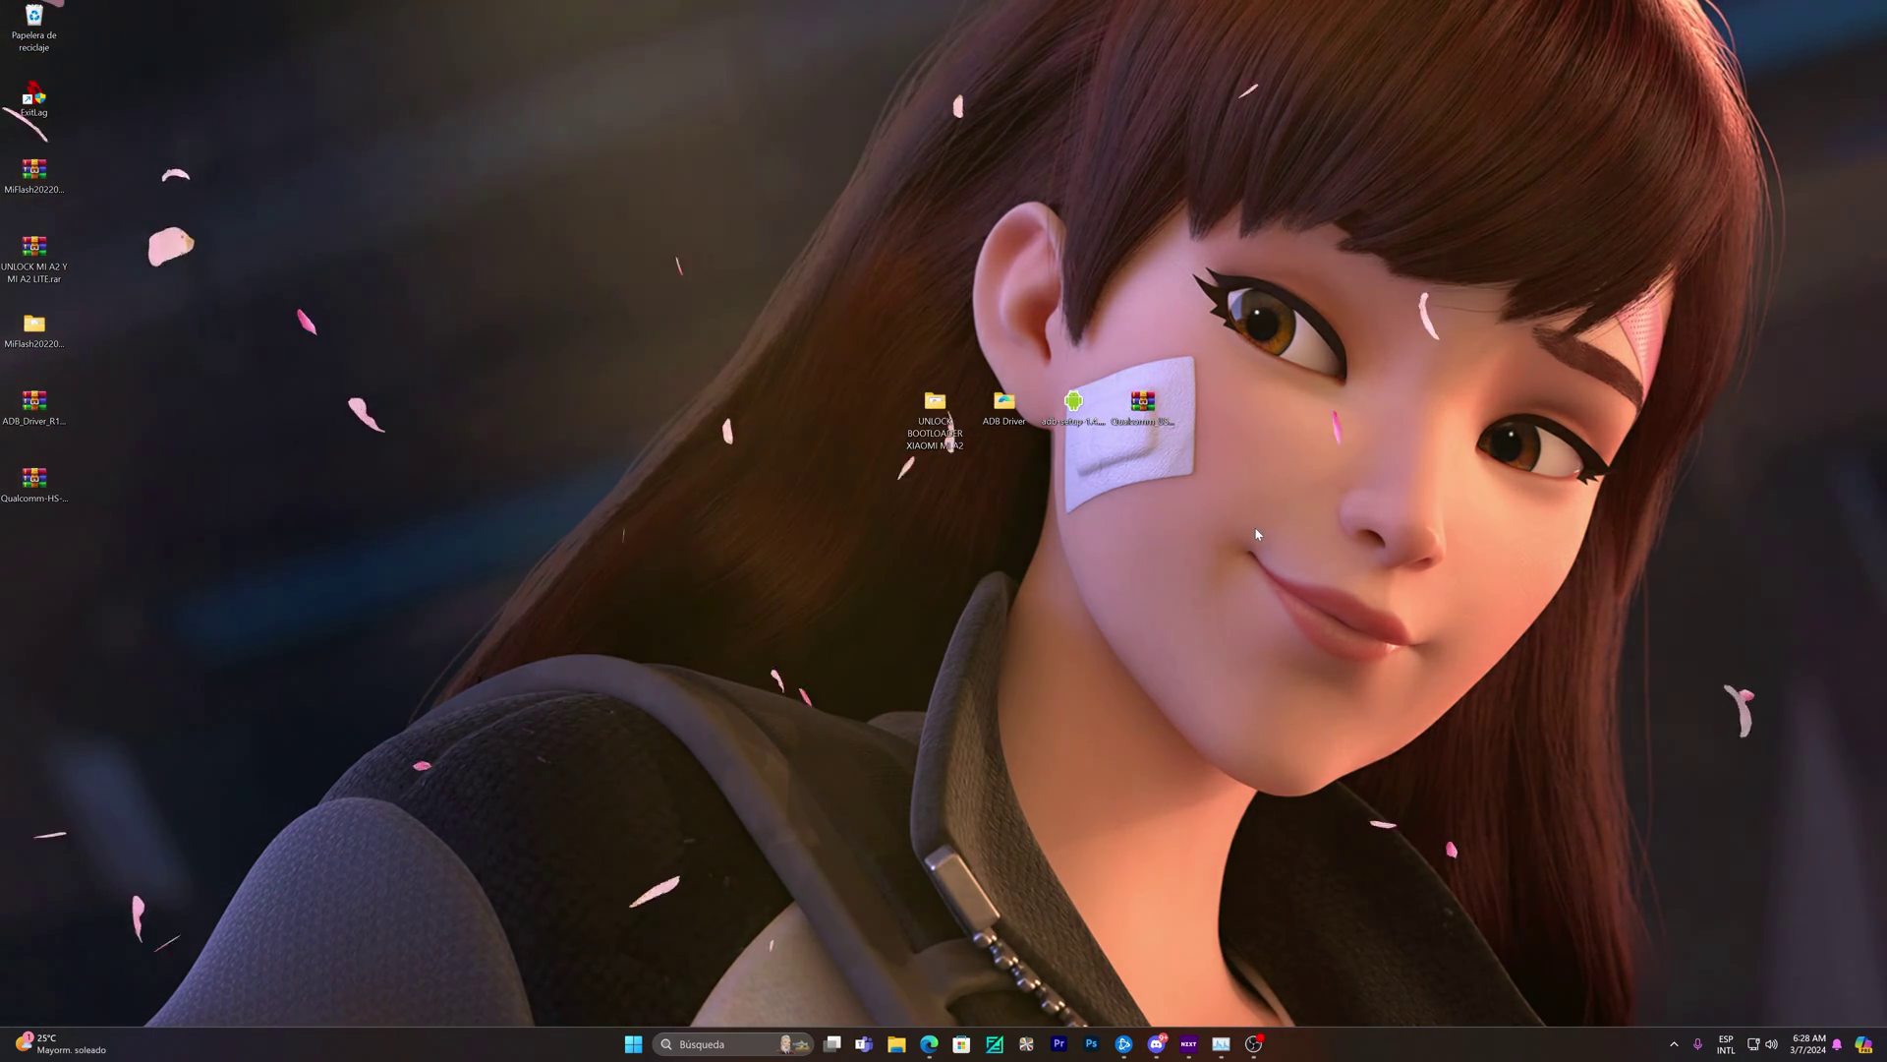
click(1074, 401)
double_click(1073, 401)
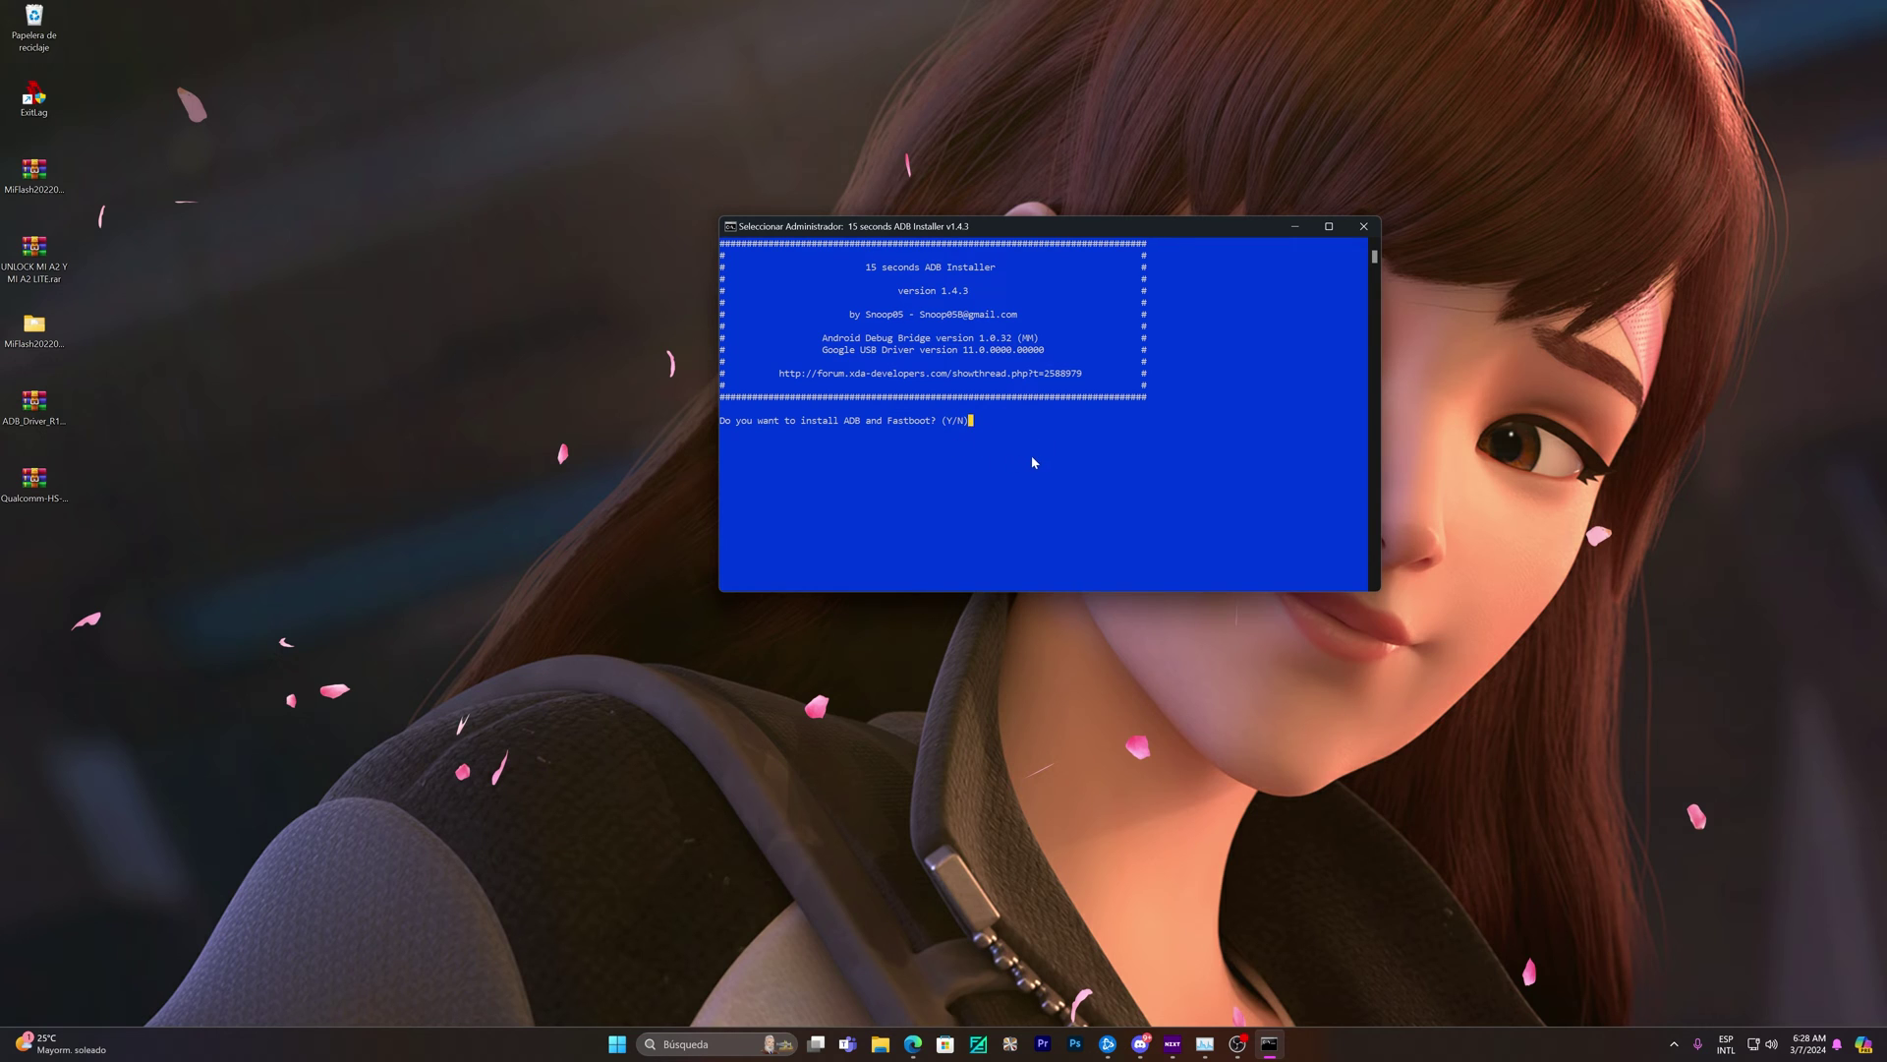
Step: Answer y to install ADB and Fastboot system-wide and agree to install device drivers
text(y)
key(Return)
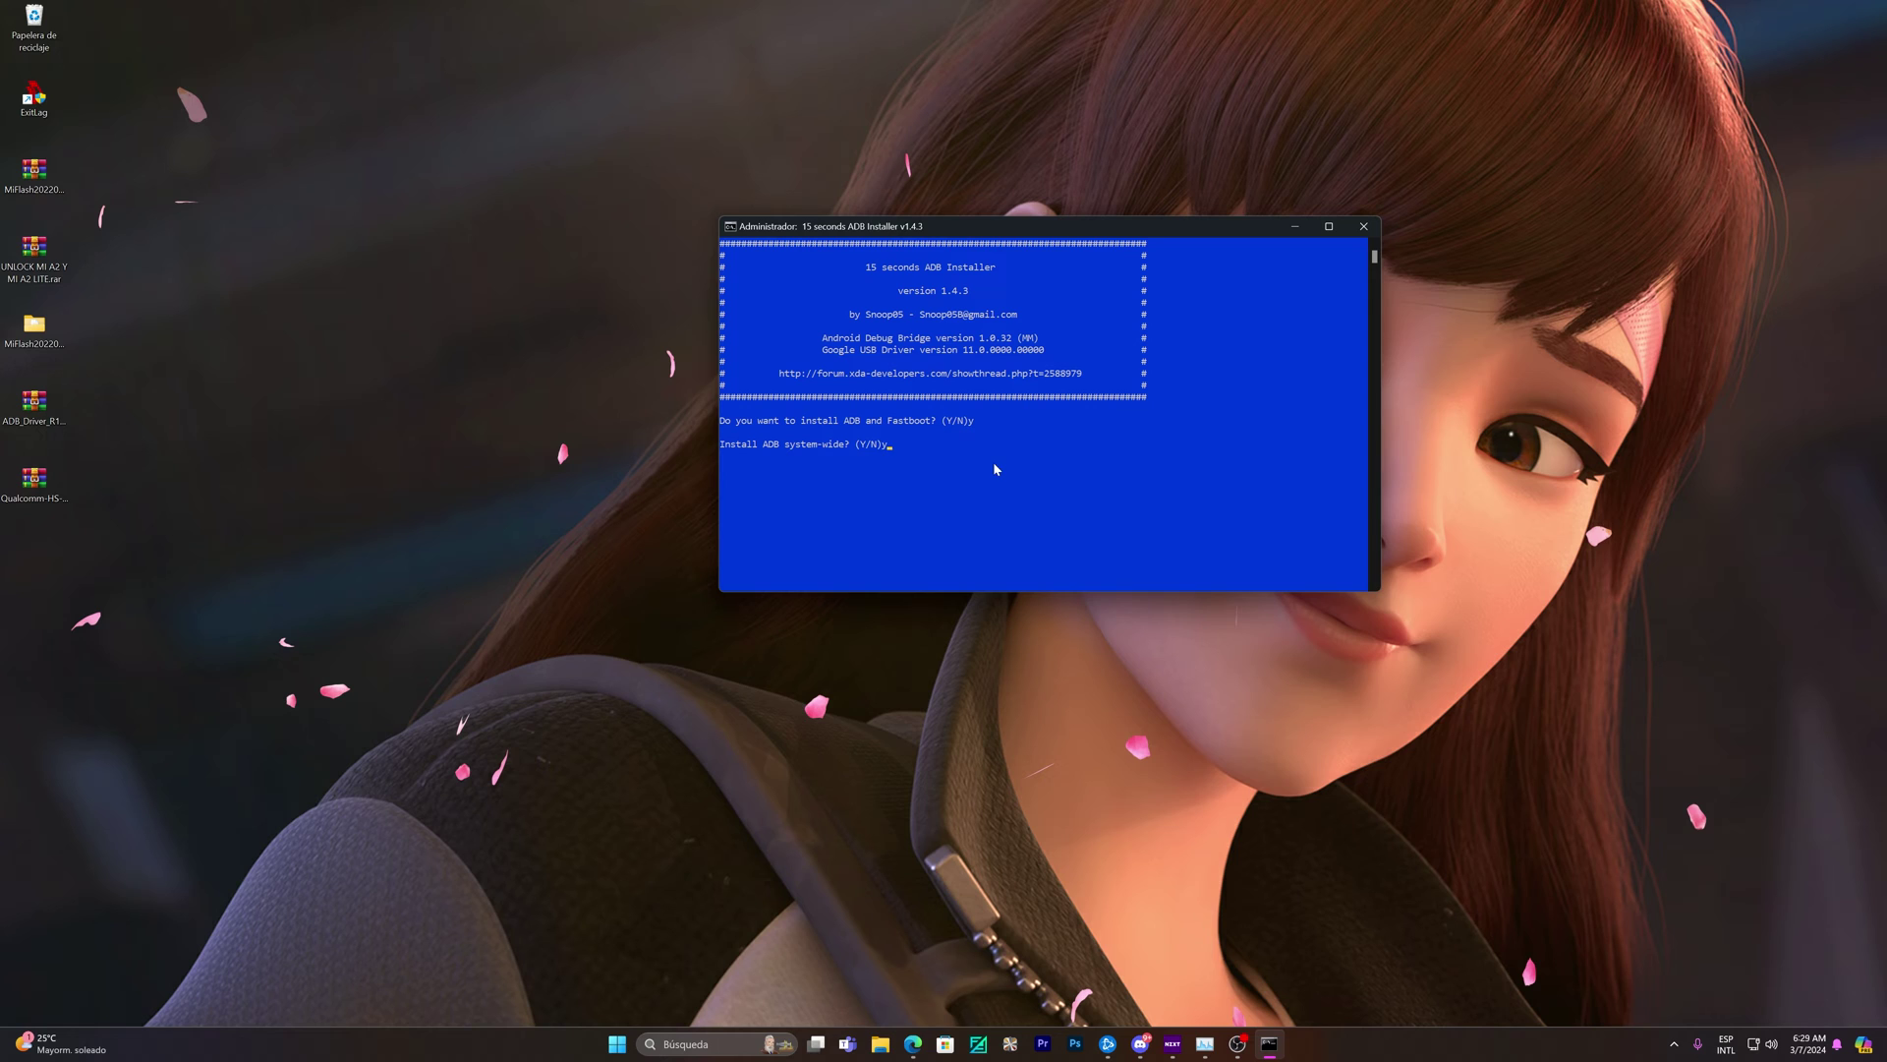
text(y)
key(Return)
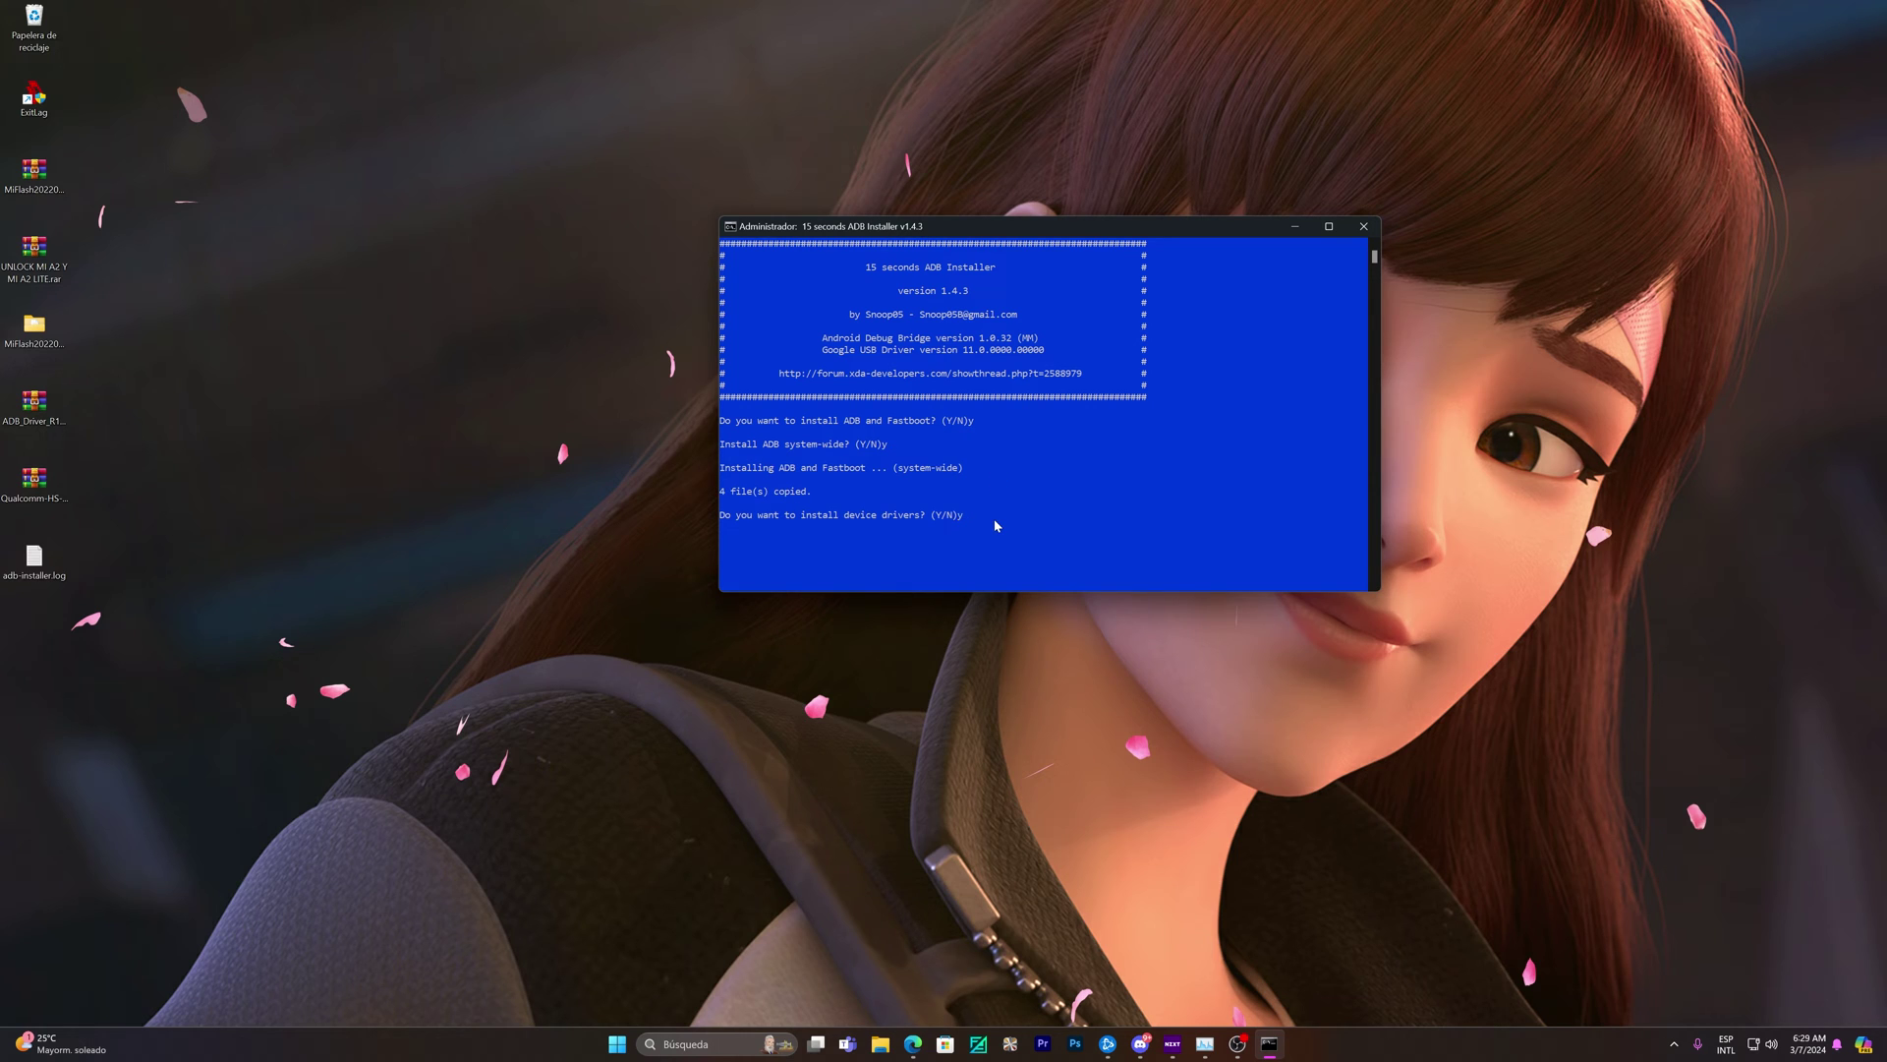
key(Return)
Step: Complete the Google USB driver wizard, then open the ADB Driver folder
drag(403, 184, 1128, 318)
click(1164, 570)
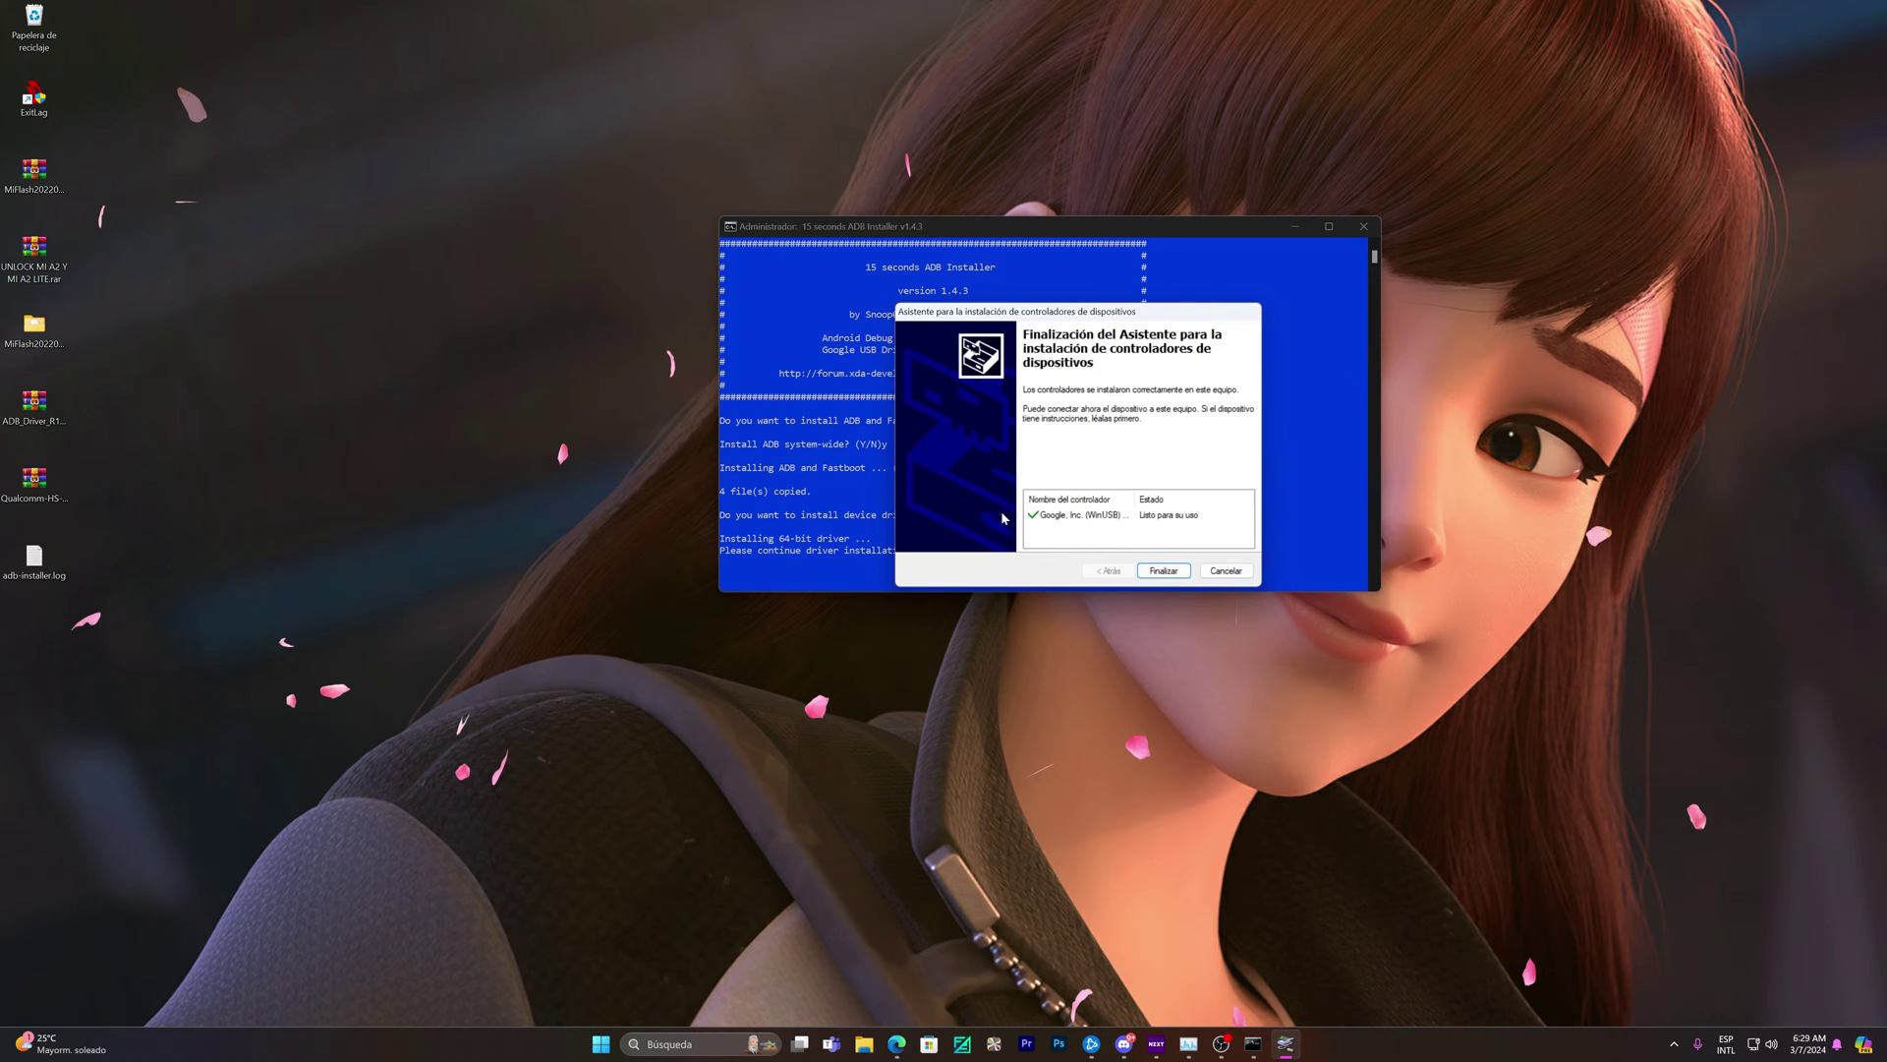
click(1164, 570)
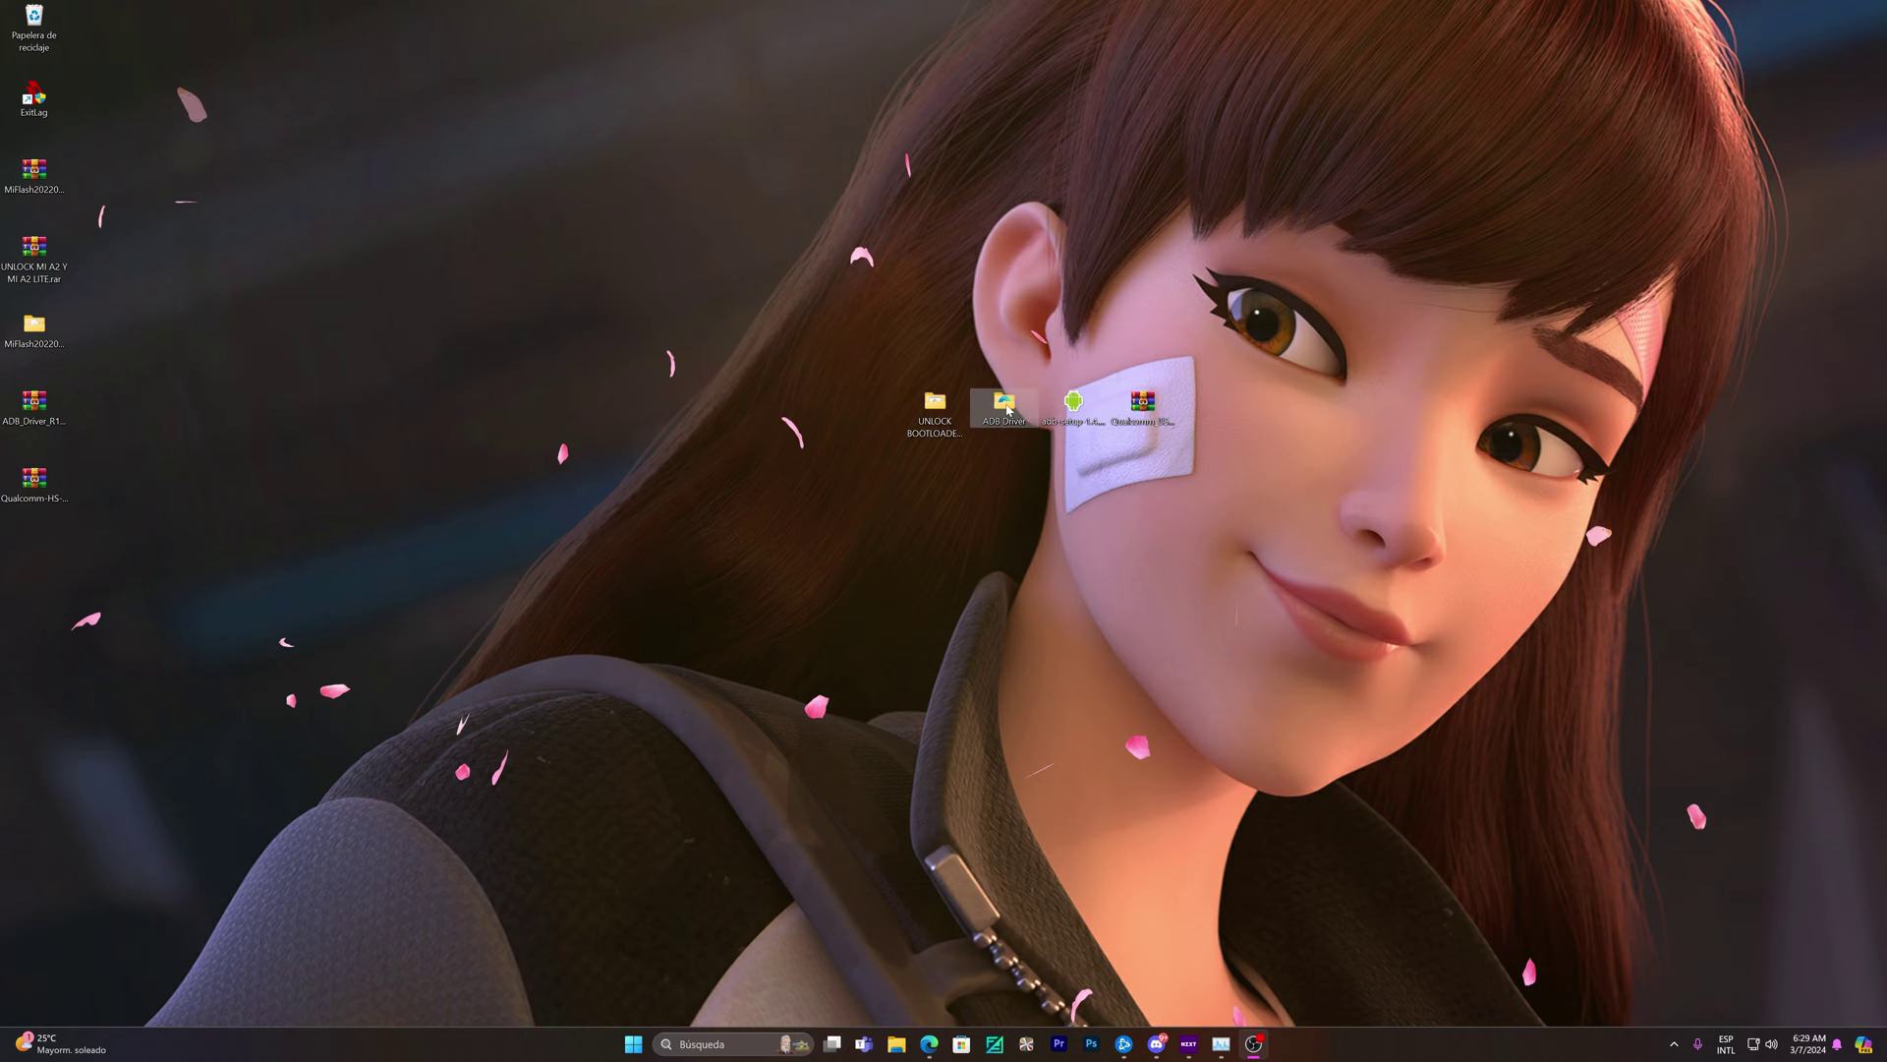
double_click(1003, 405)
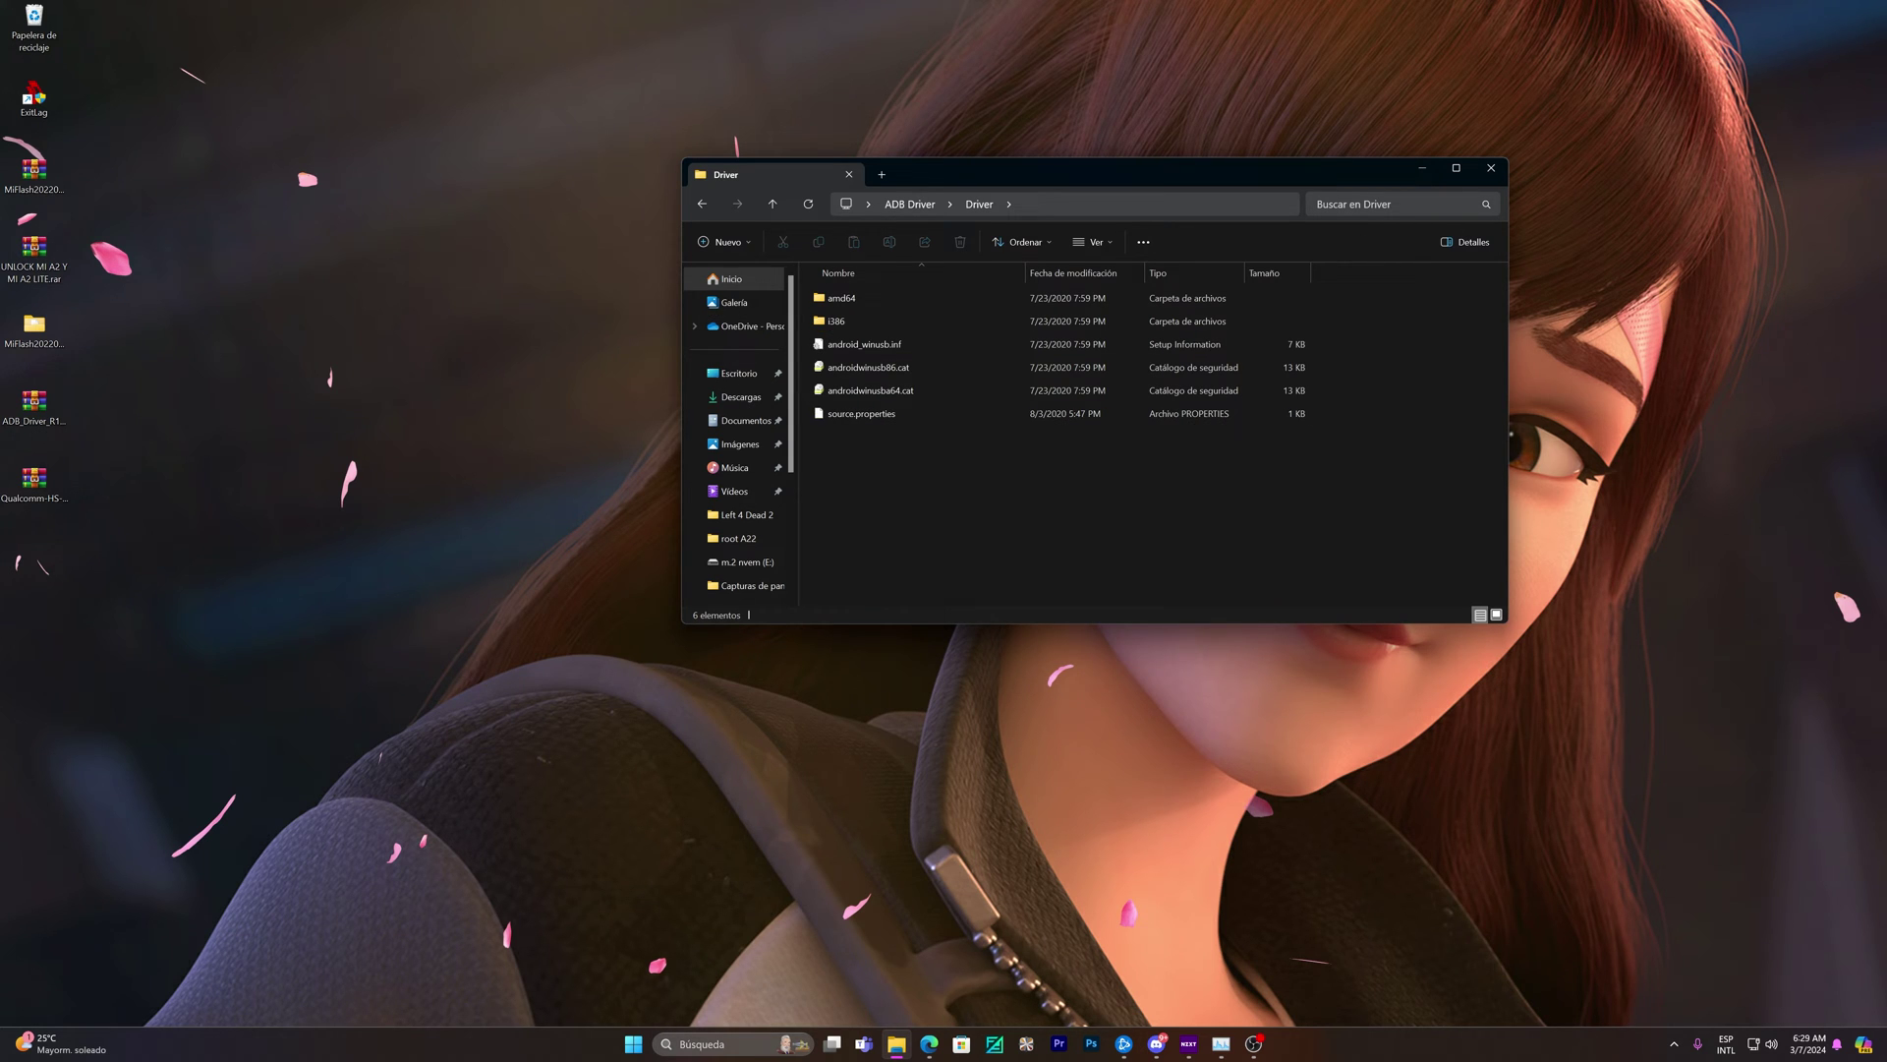
click(711, 1033)
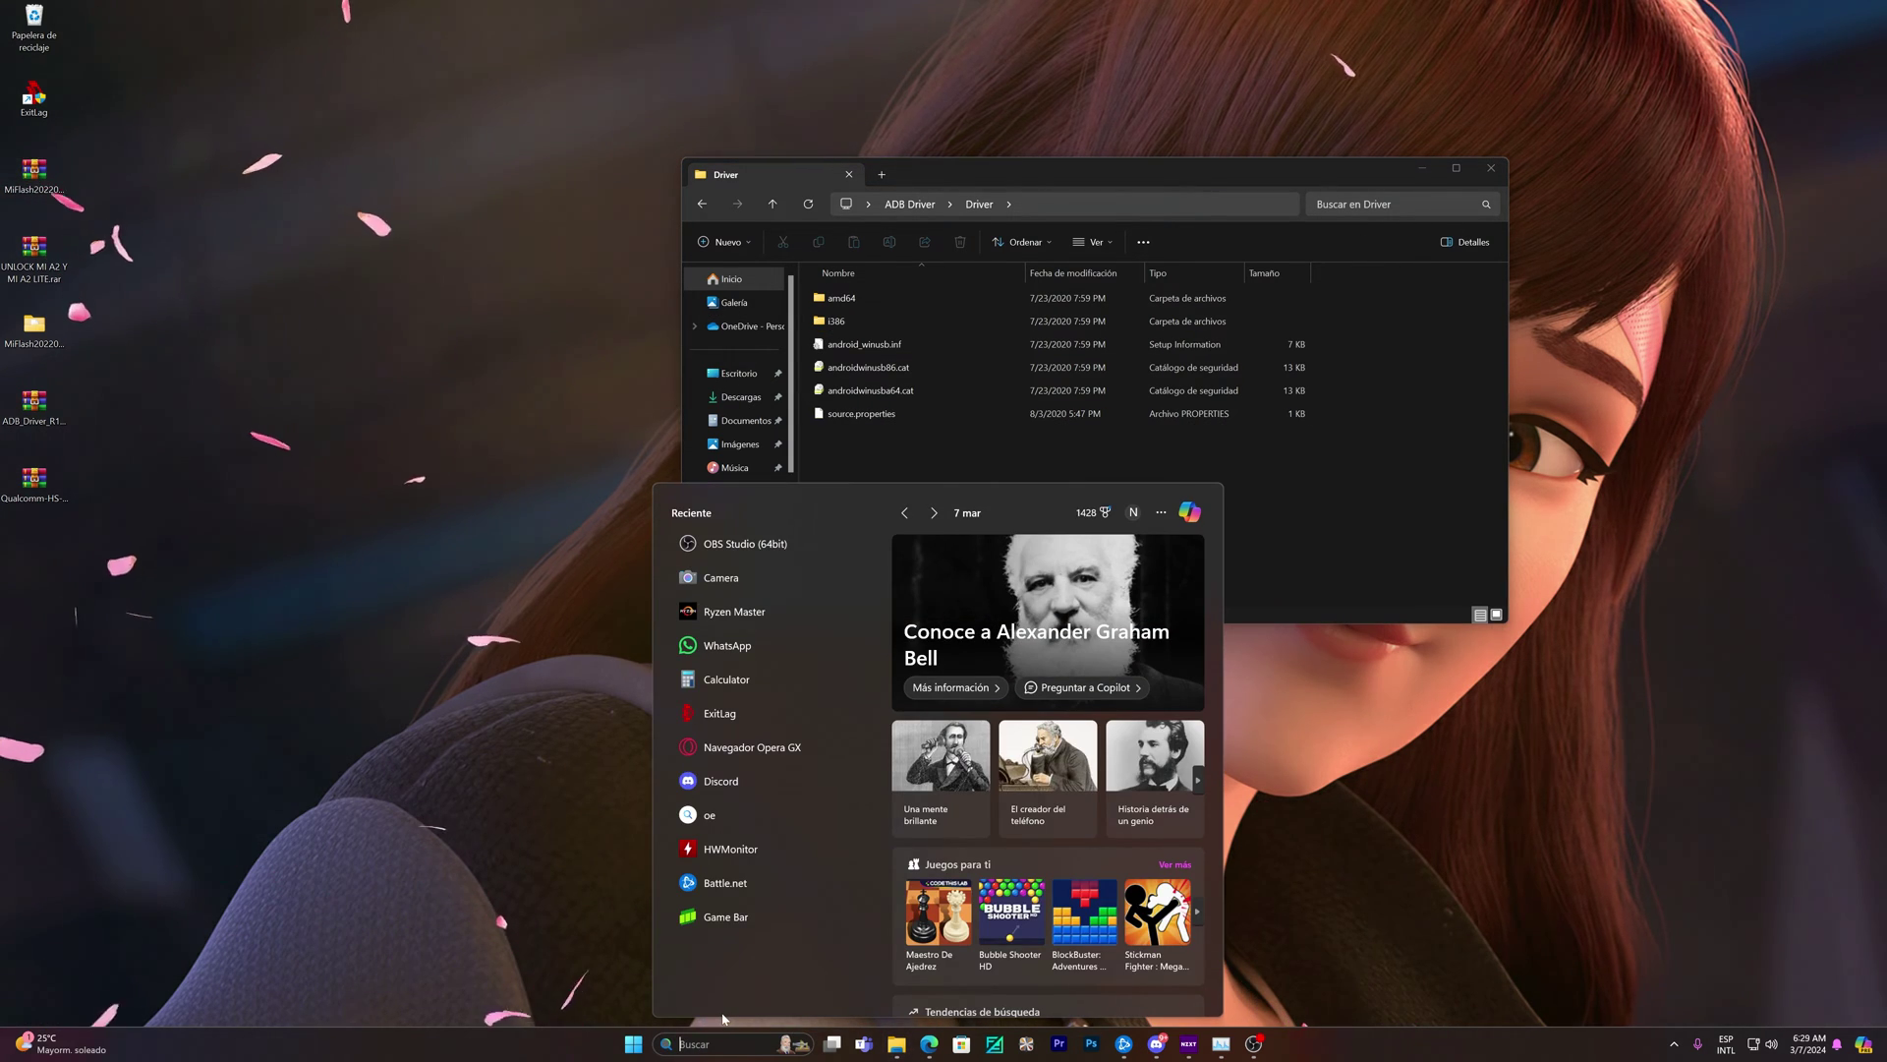
Step: Open Device Manager from a Windows search for 'admins'
text(admins)
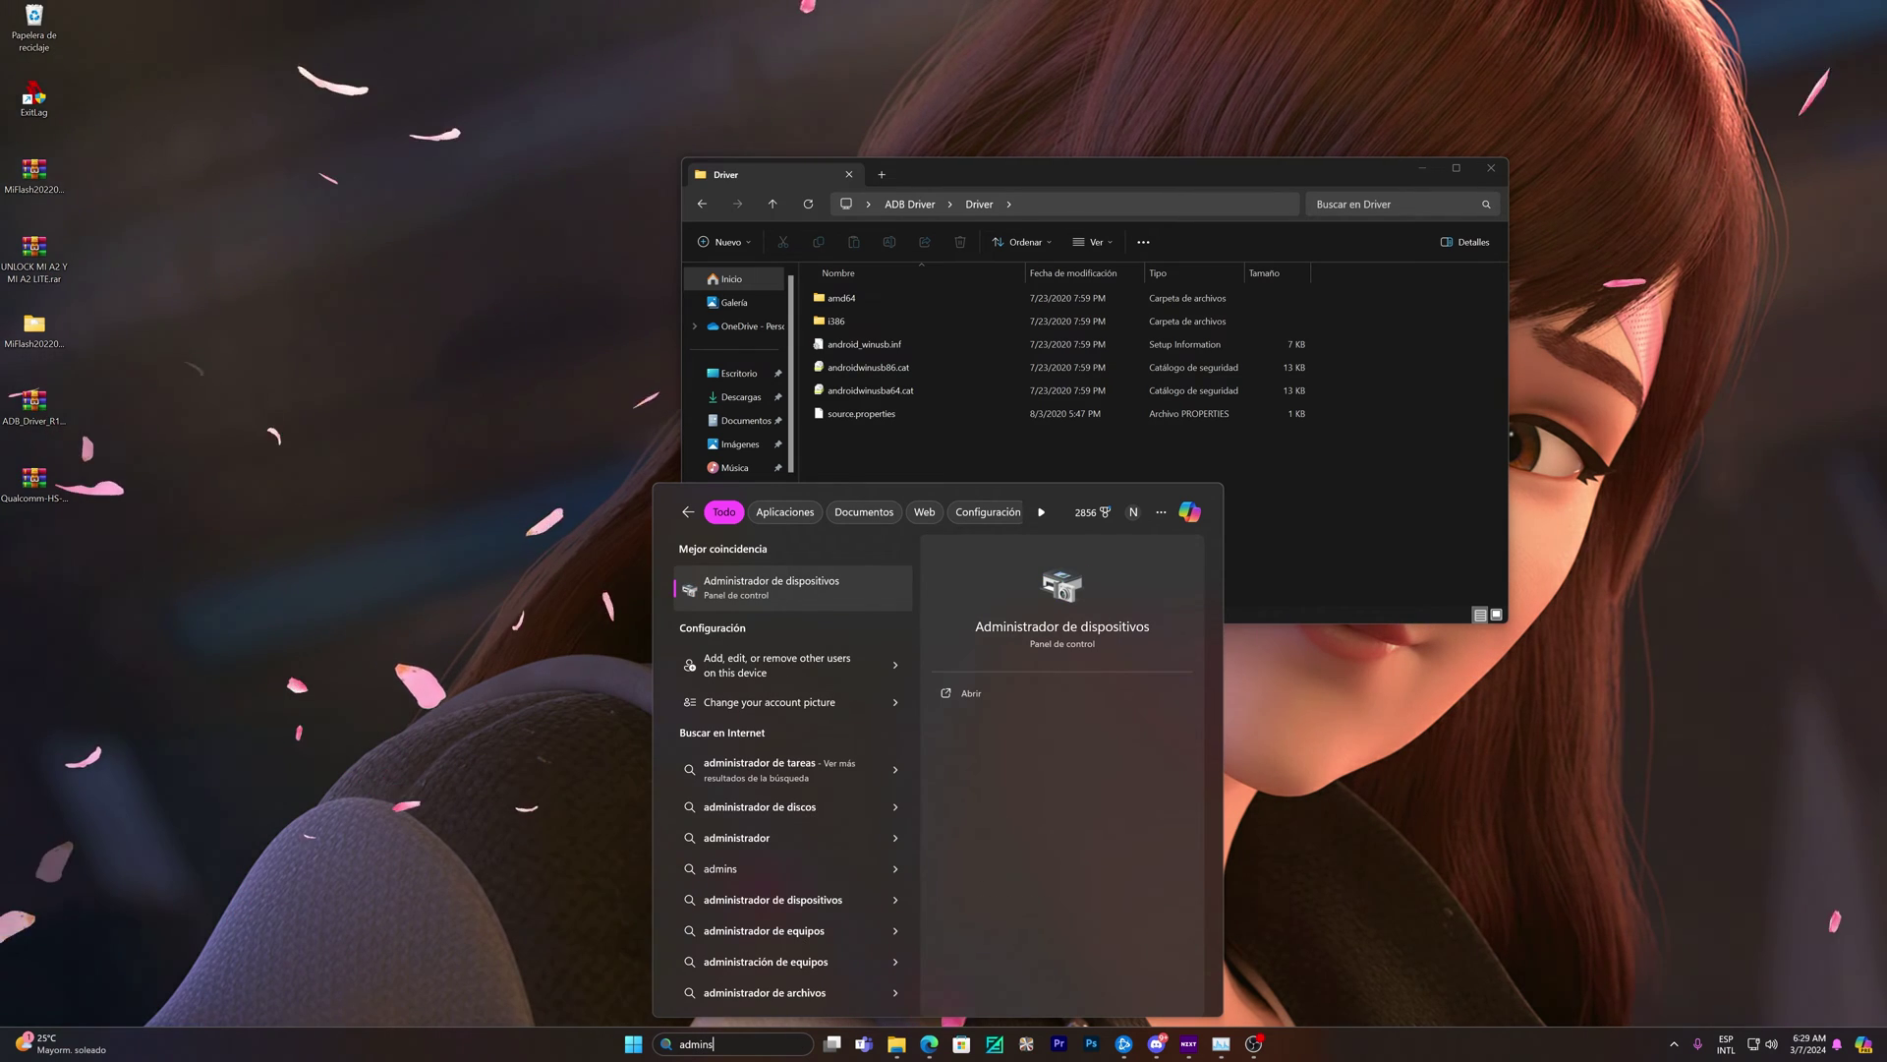
click(793, 588)
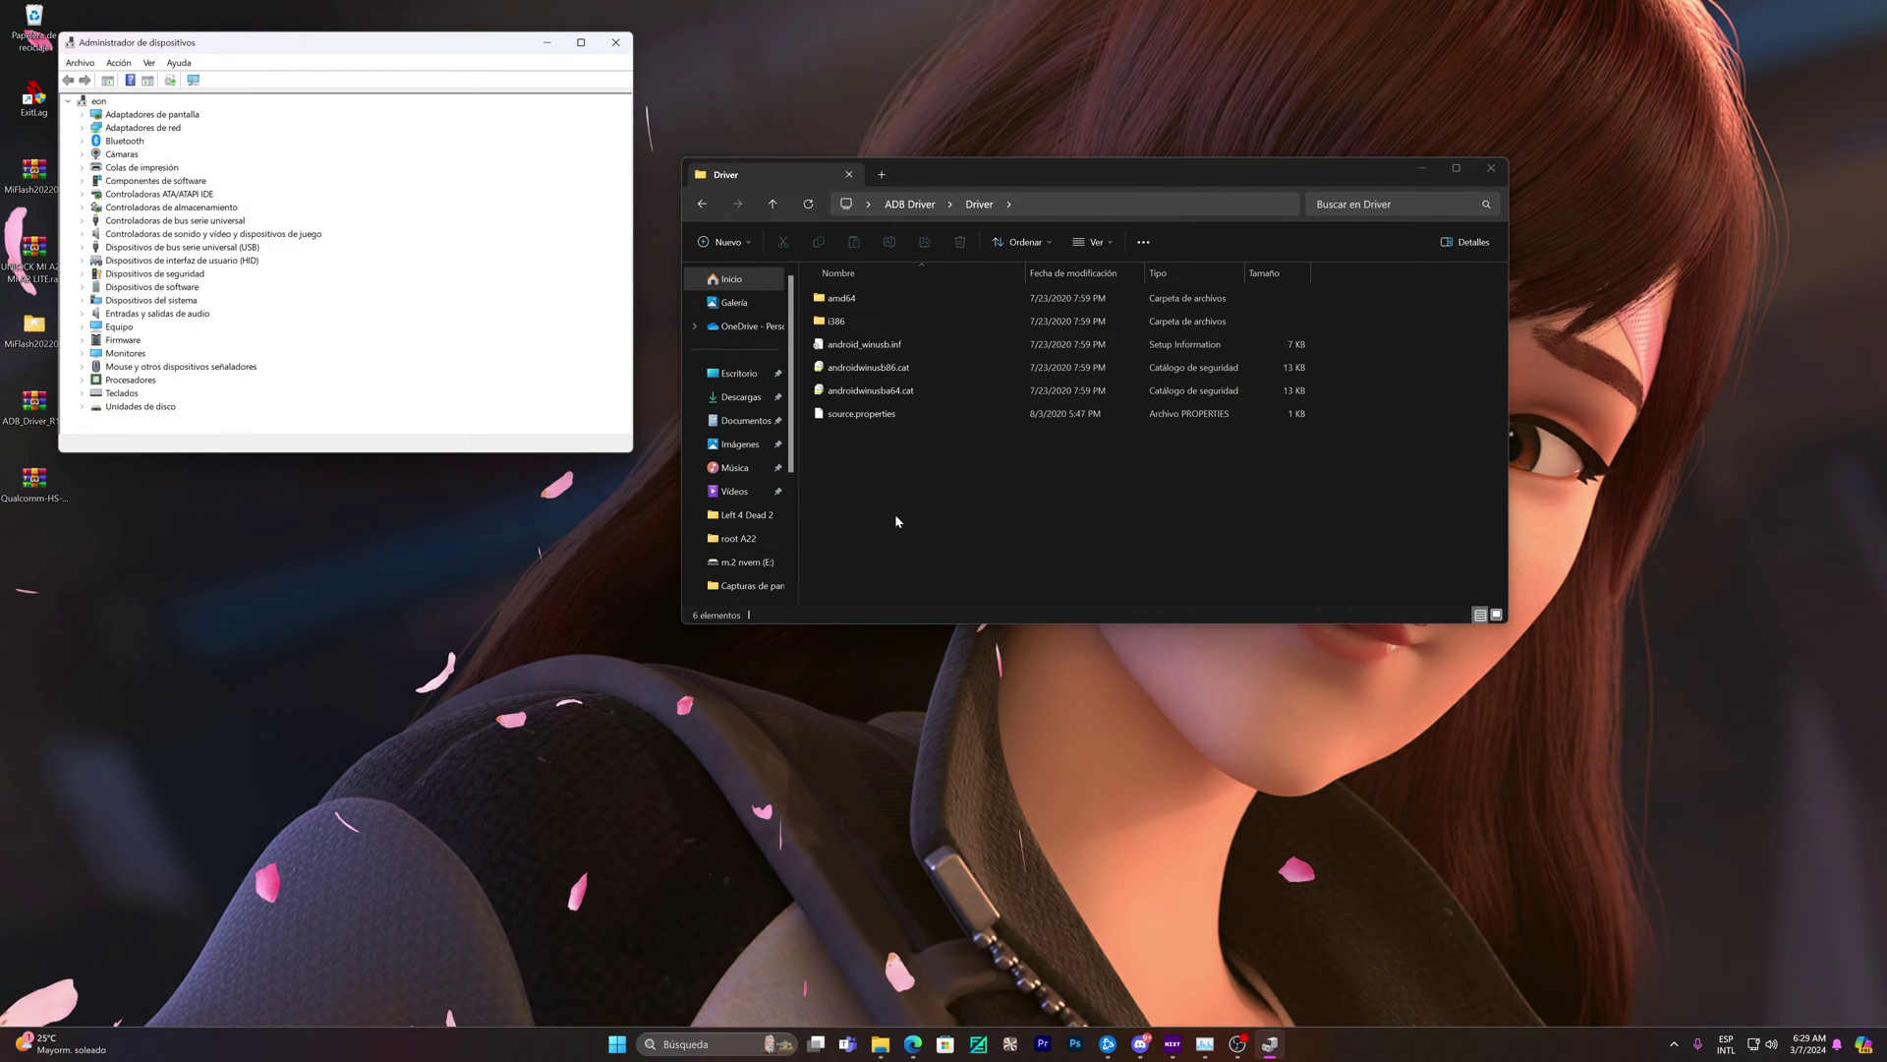
key(super+x)
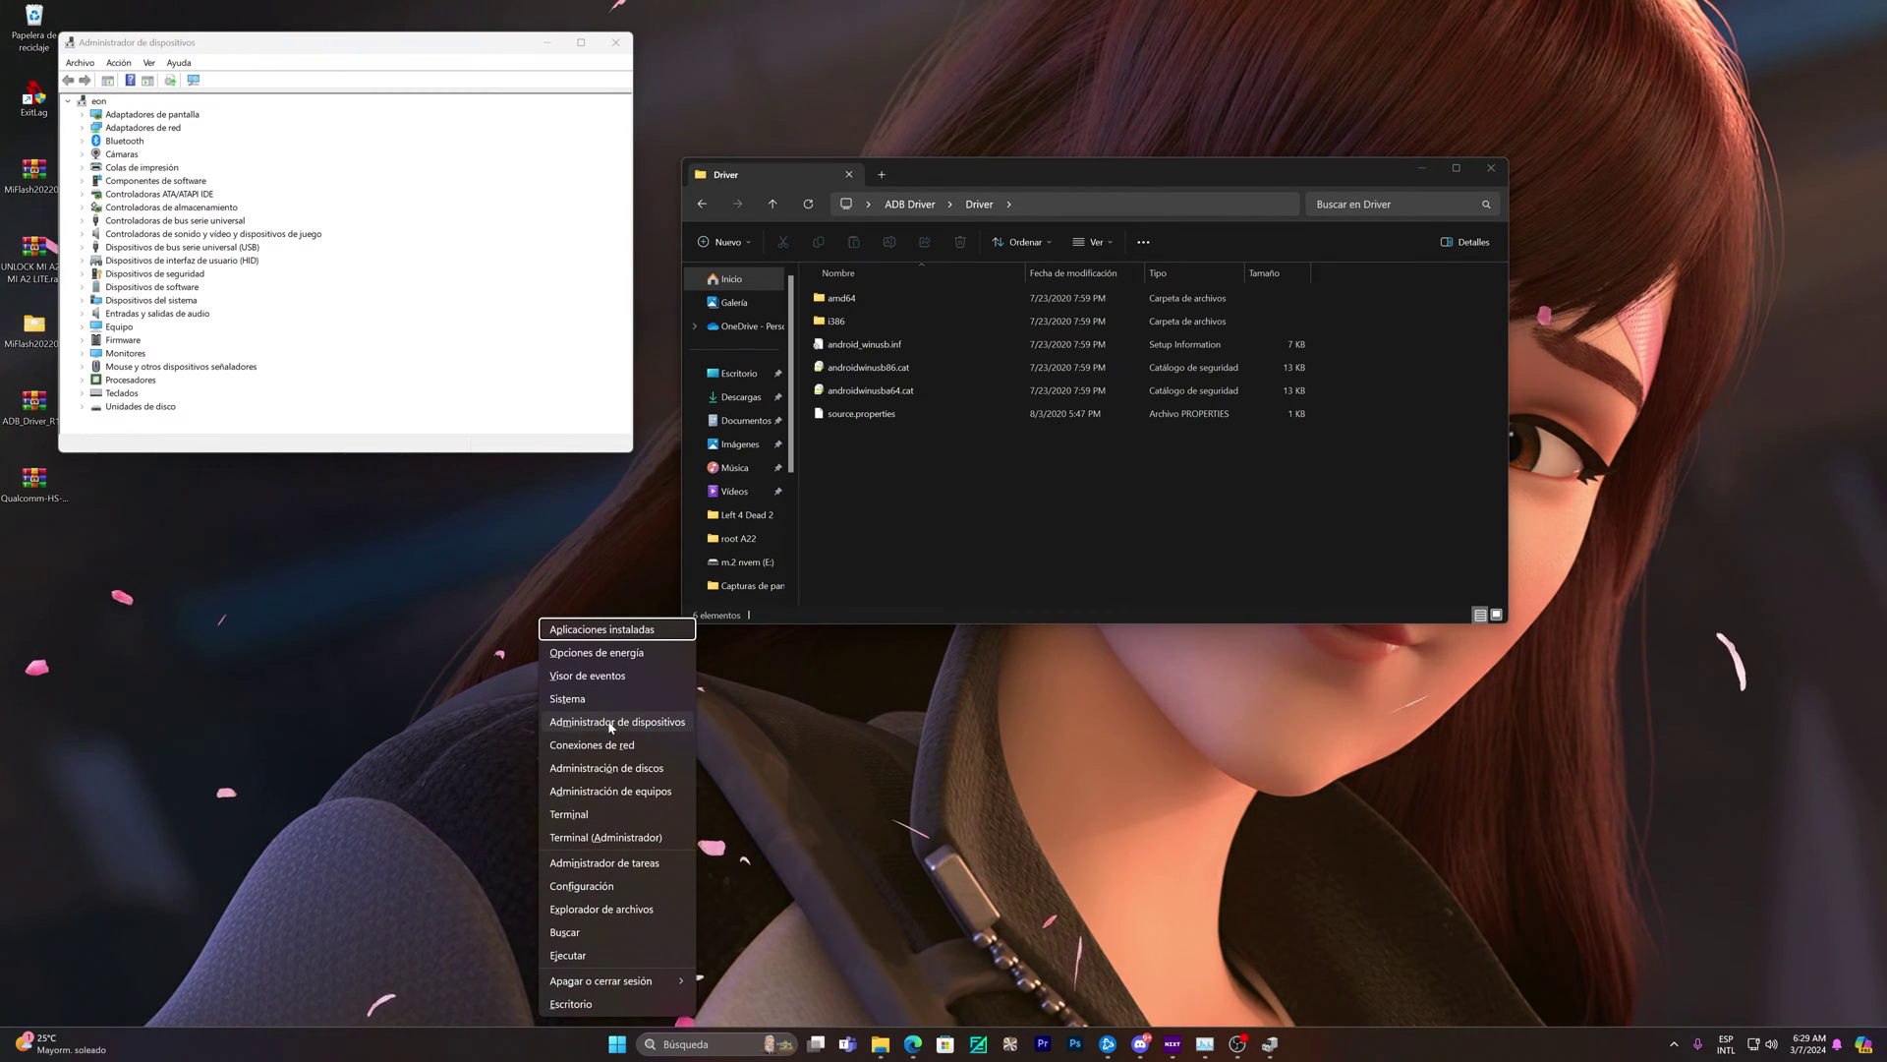
key(m)
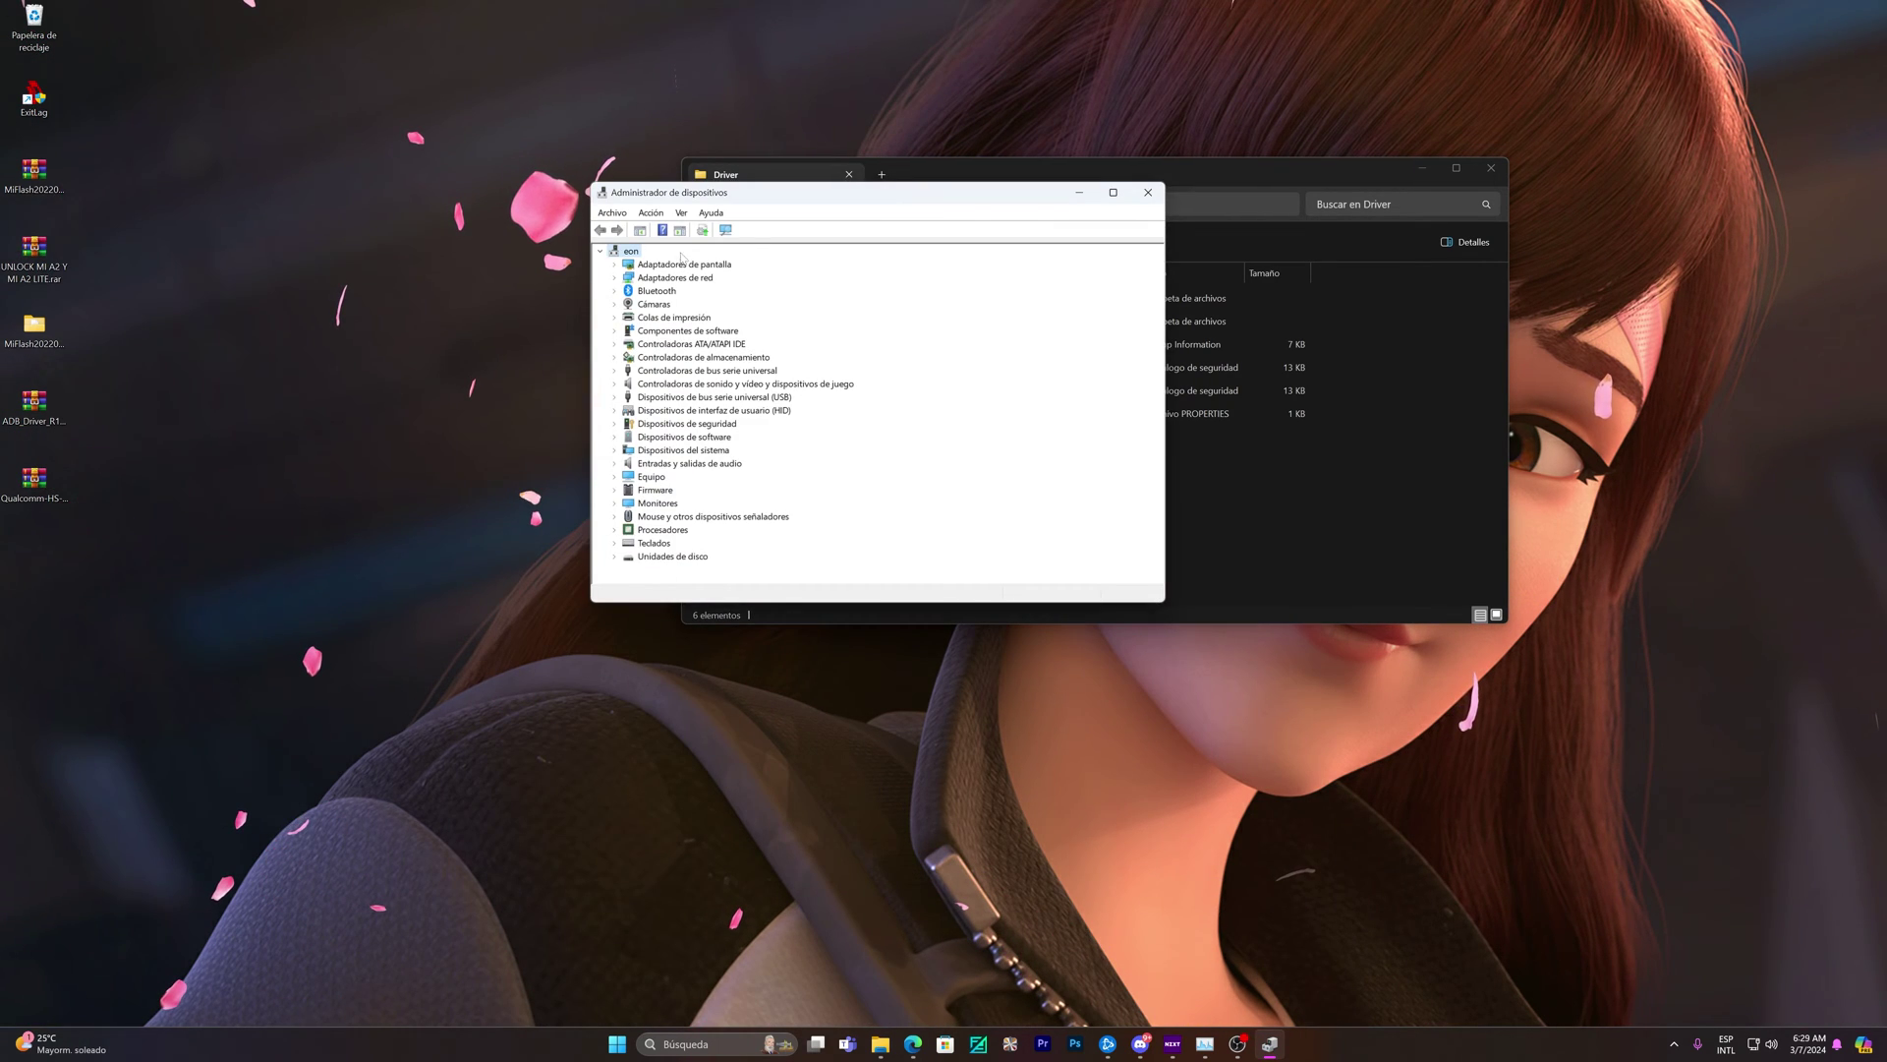
Step: Add drivers from Desktop\ADB Driver, installing android_winusb.inf, and close the wizard
click(701, 230)
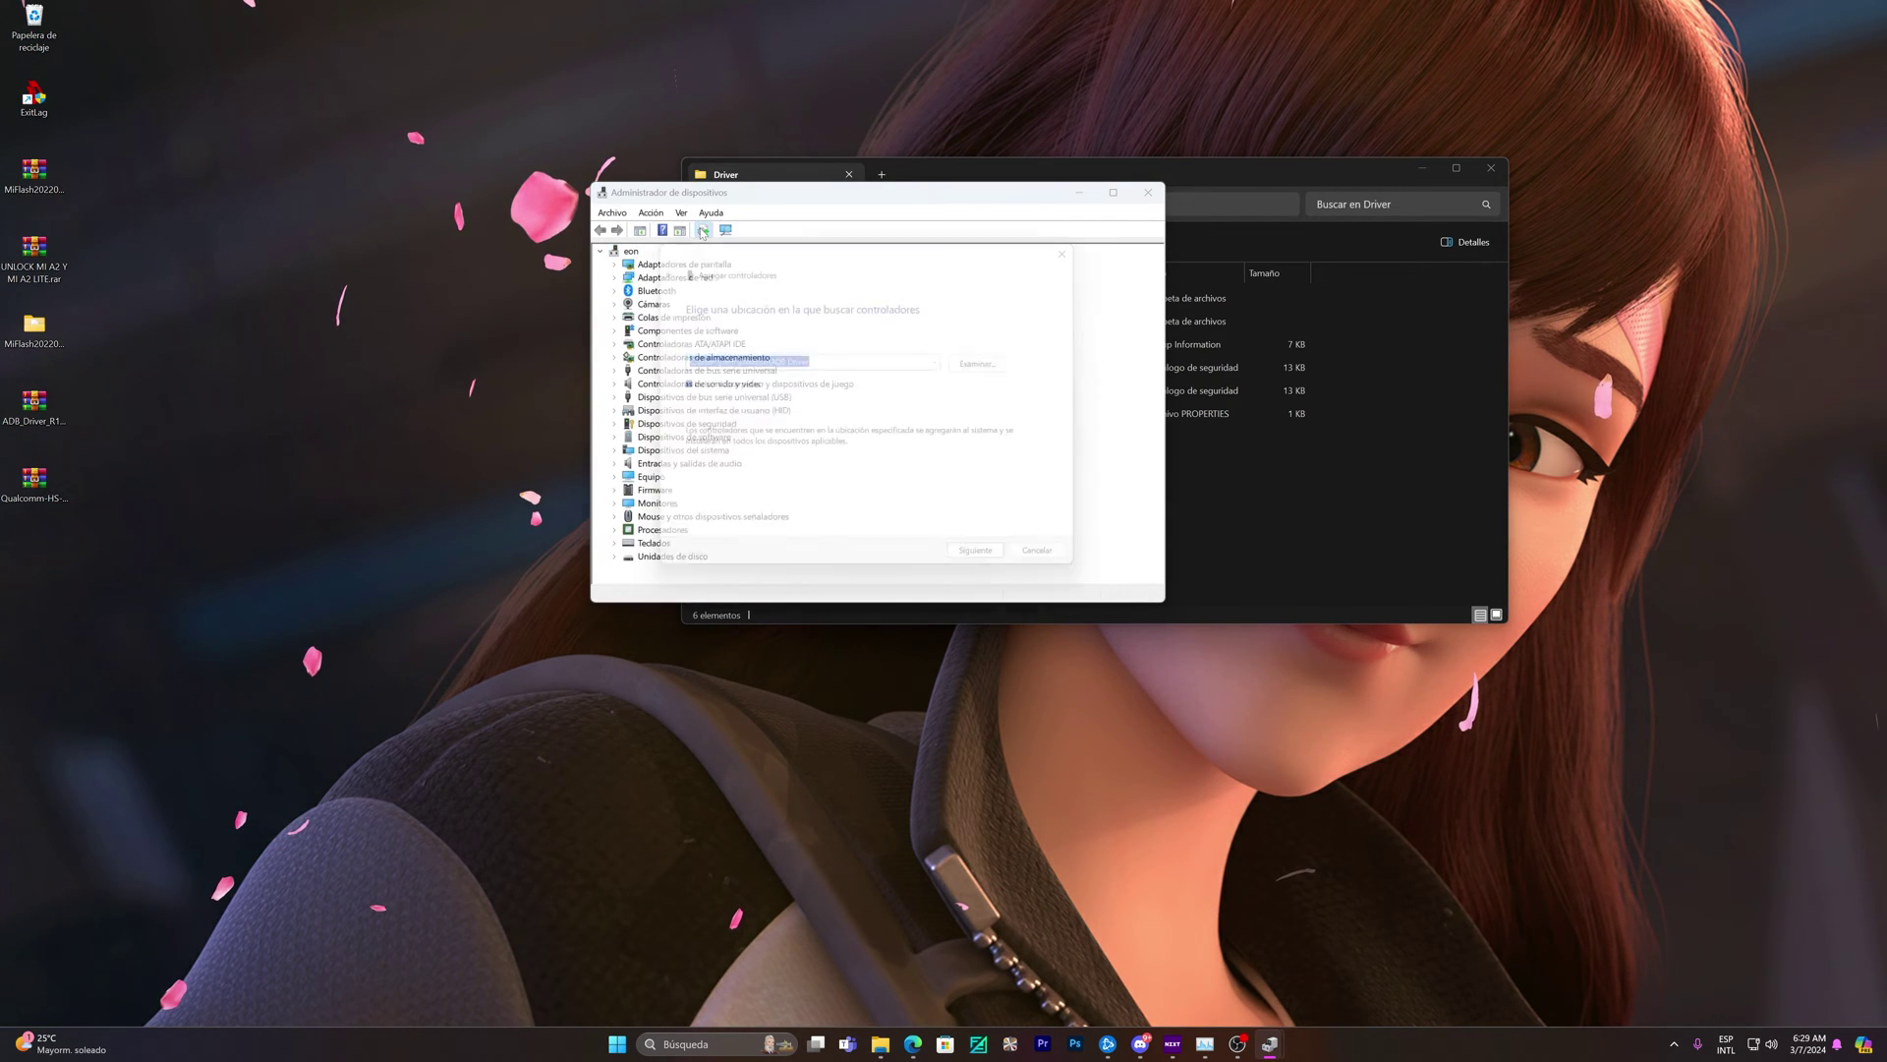
click(1014, 371)
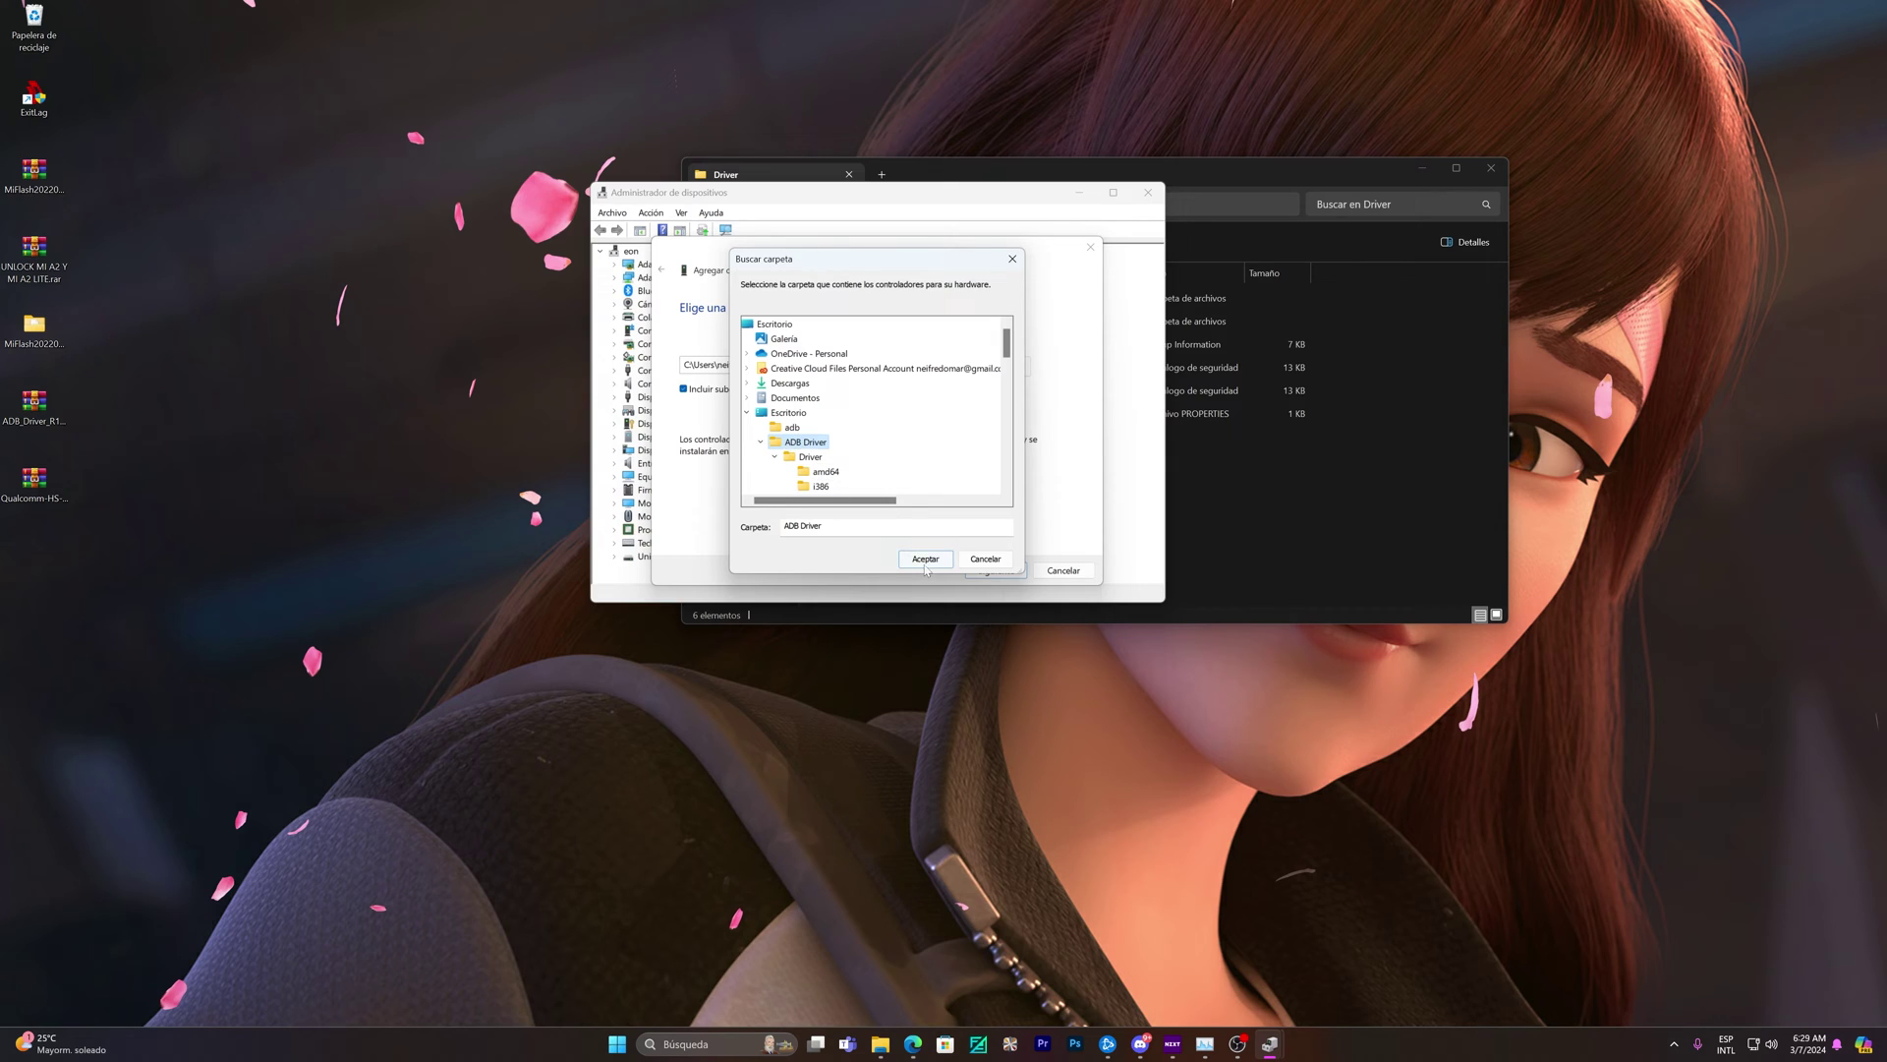
click(926, 558)
click(1012, 572)
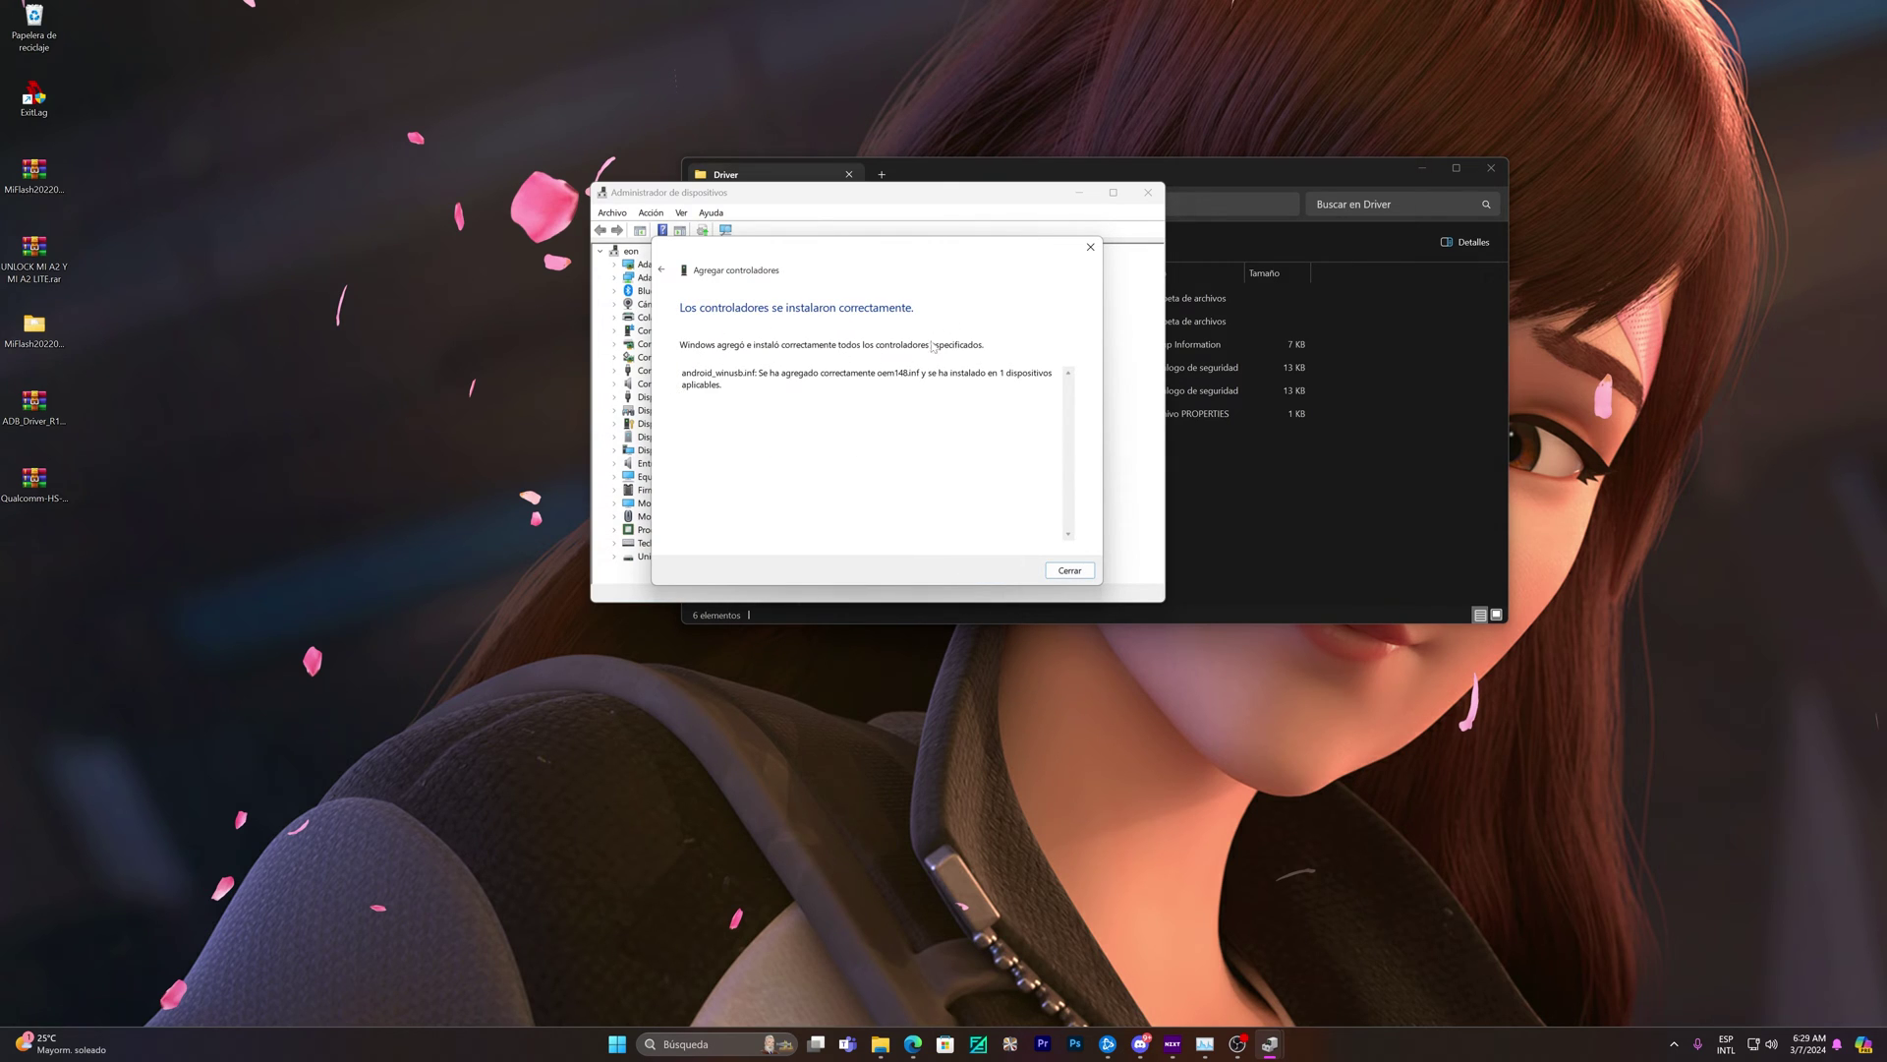
click(1066, 567)
click(1271, 226)
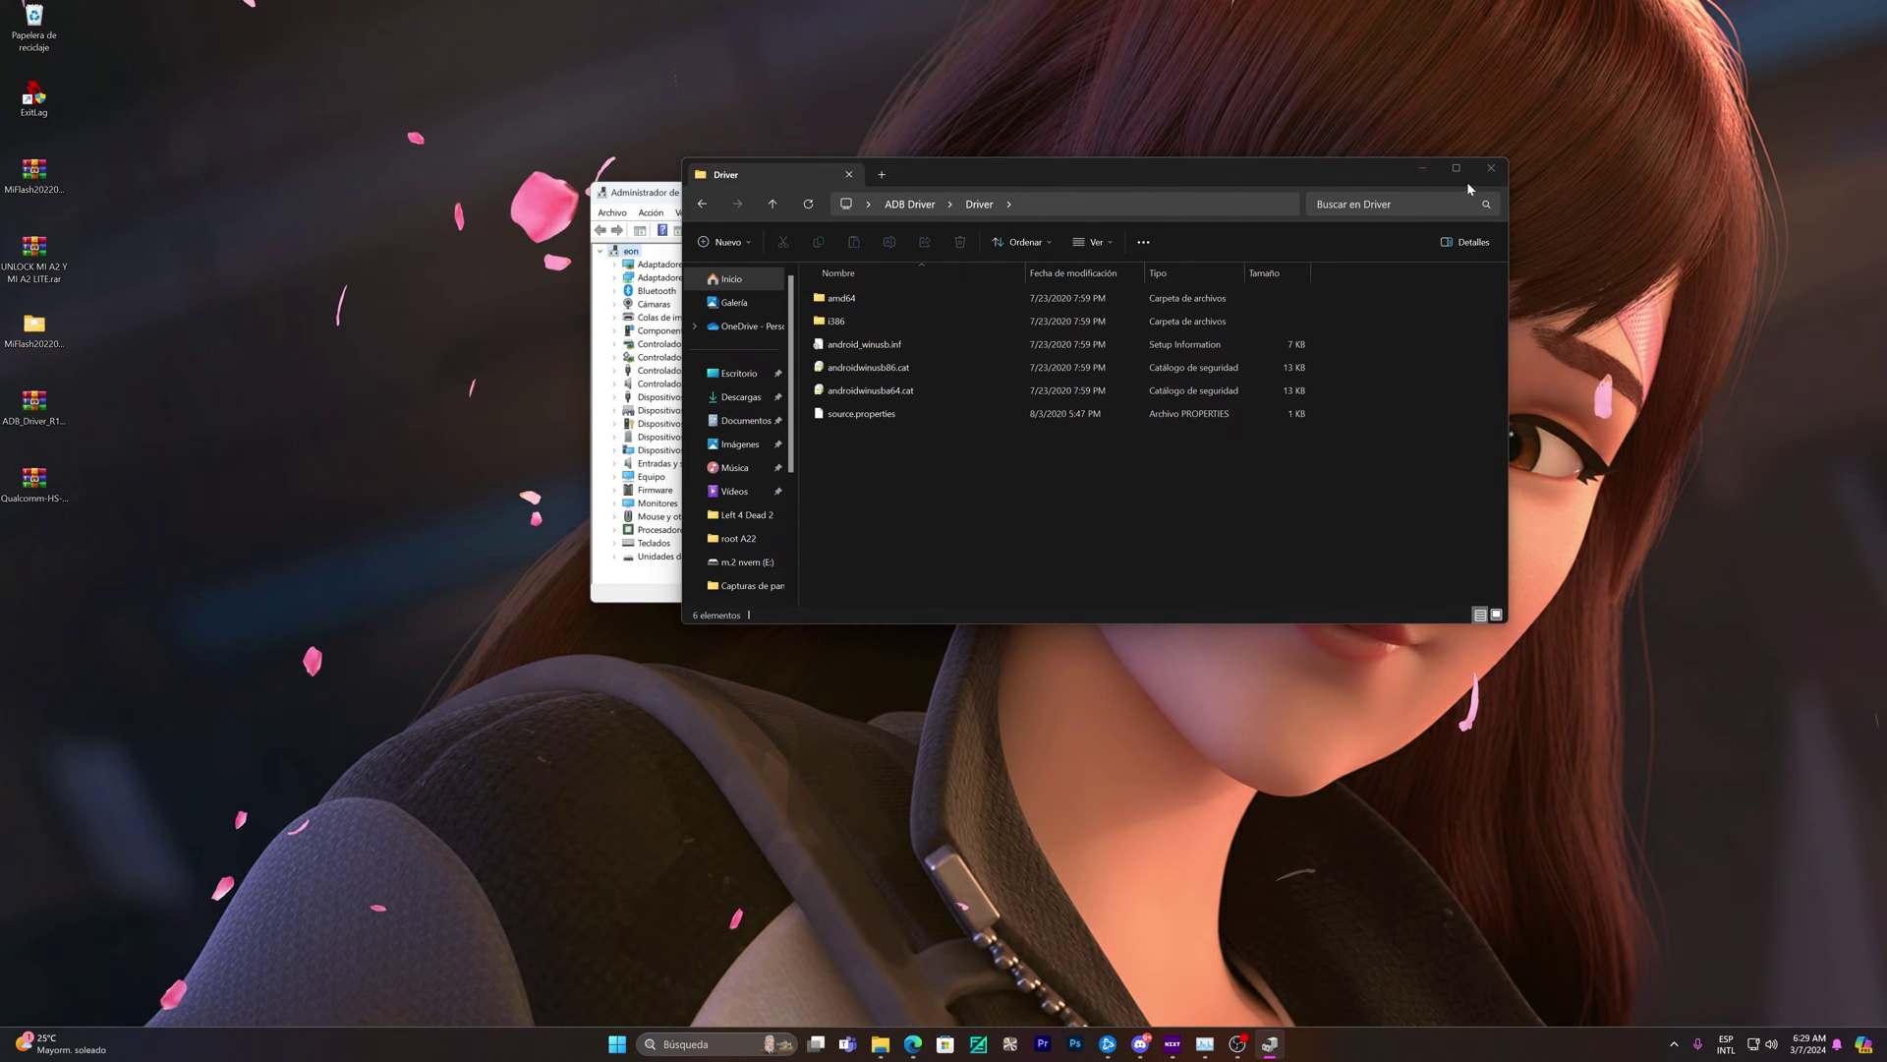
Step: Open Qualcomm_USB_Driver_v1.0.10061.1.zip in WinRAR, dismiss the nag, and launch its installer
click(1491, 168)
double_click(1143, 403)
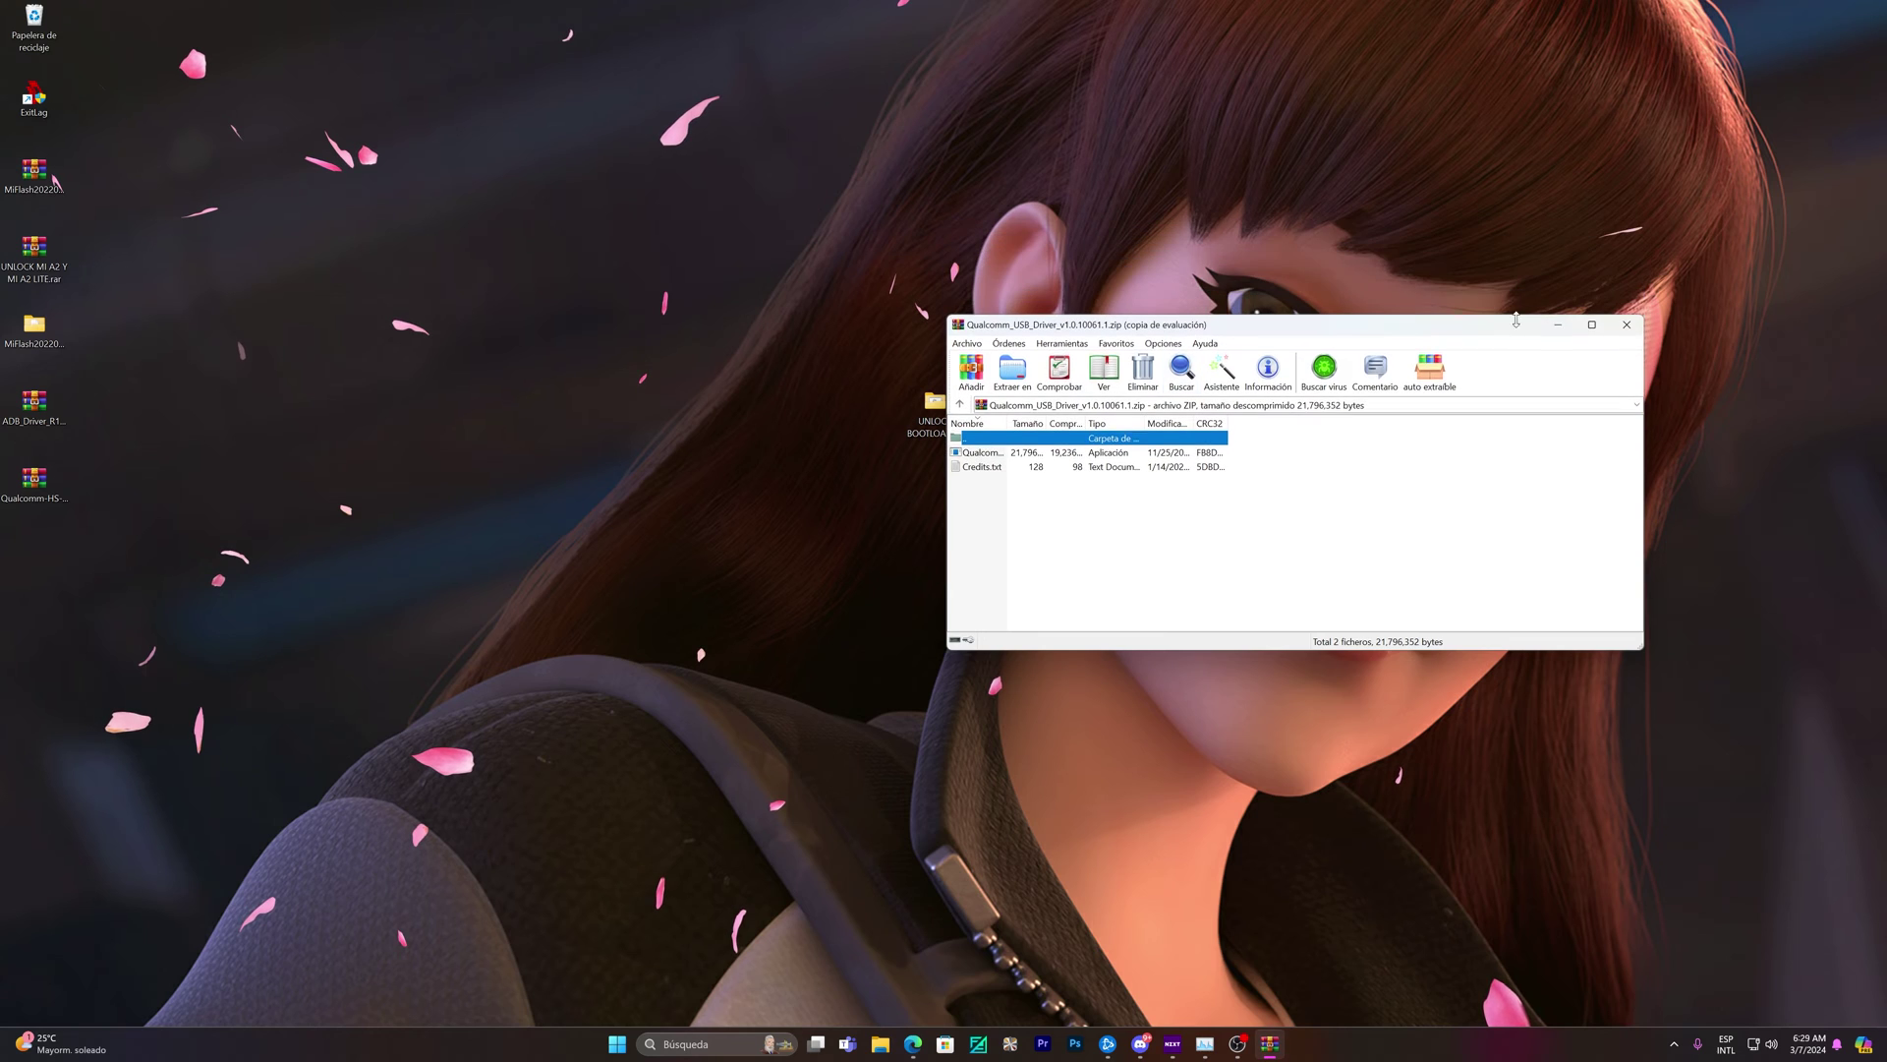
click(1672, 474)
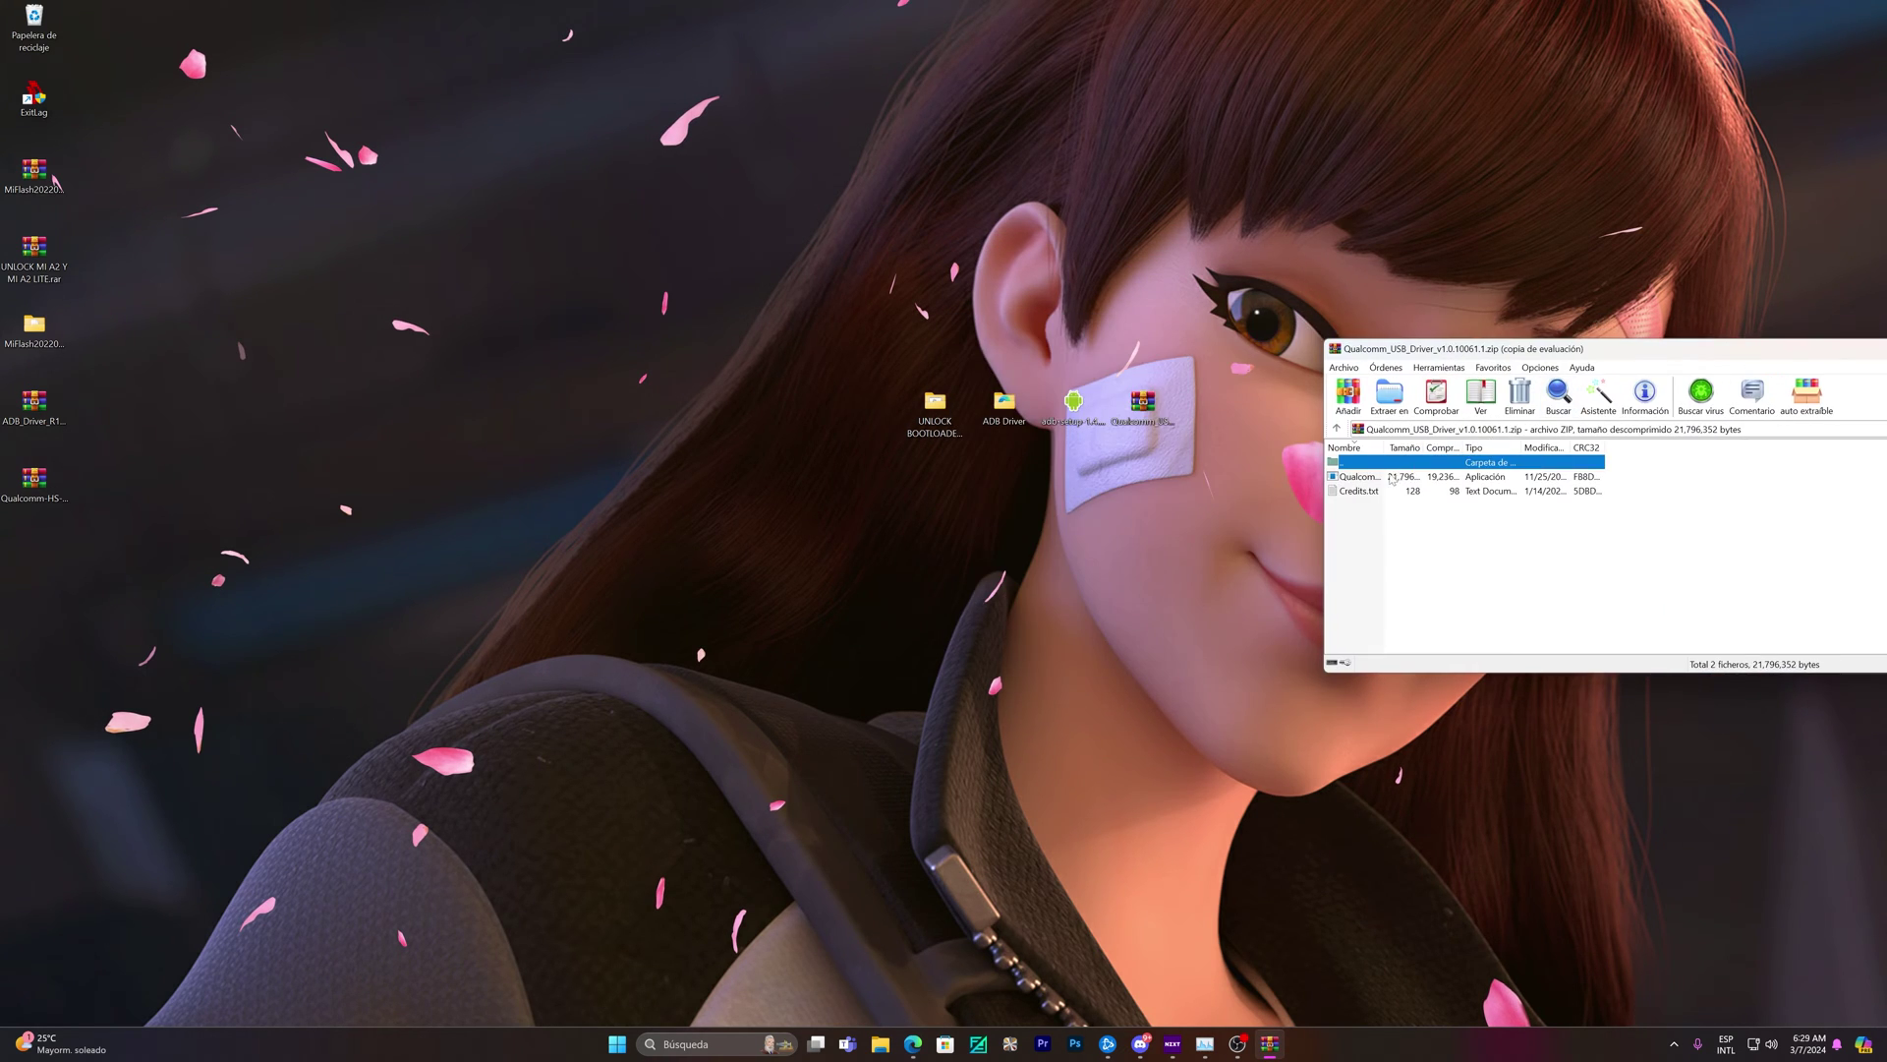
click(1365, 478)
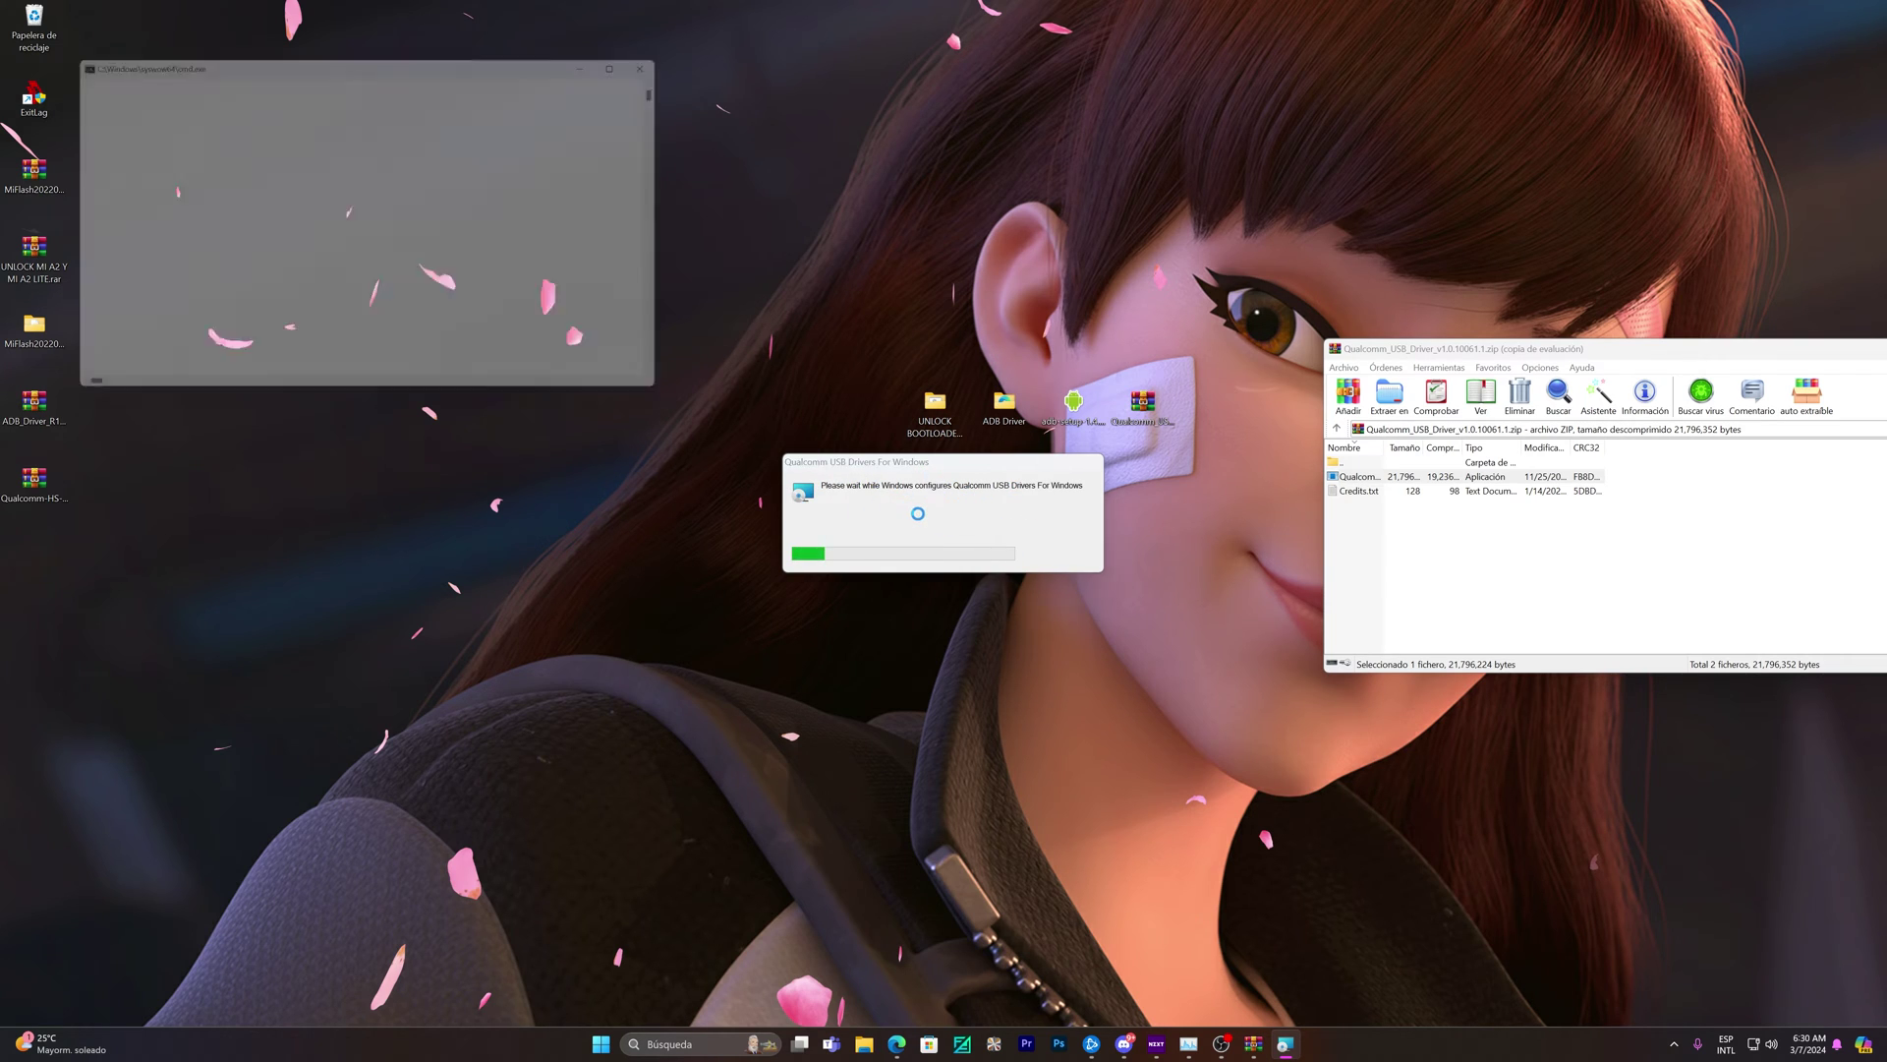
Step: Install Qualcomm USB Drivers with the WWAN-DHCP setup type, accepting the license, then finish
click(1023, 635)
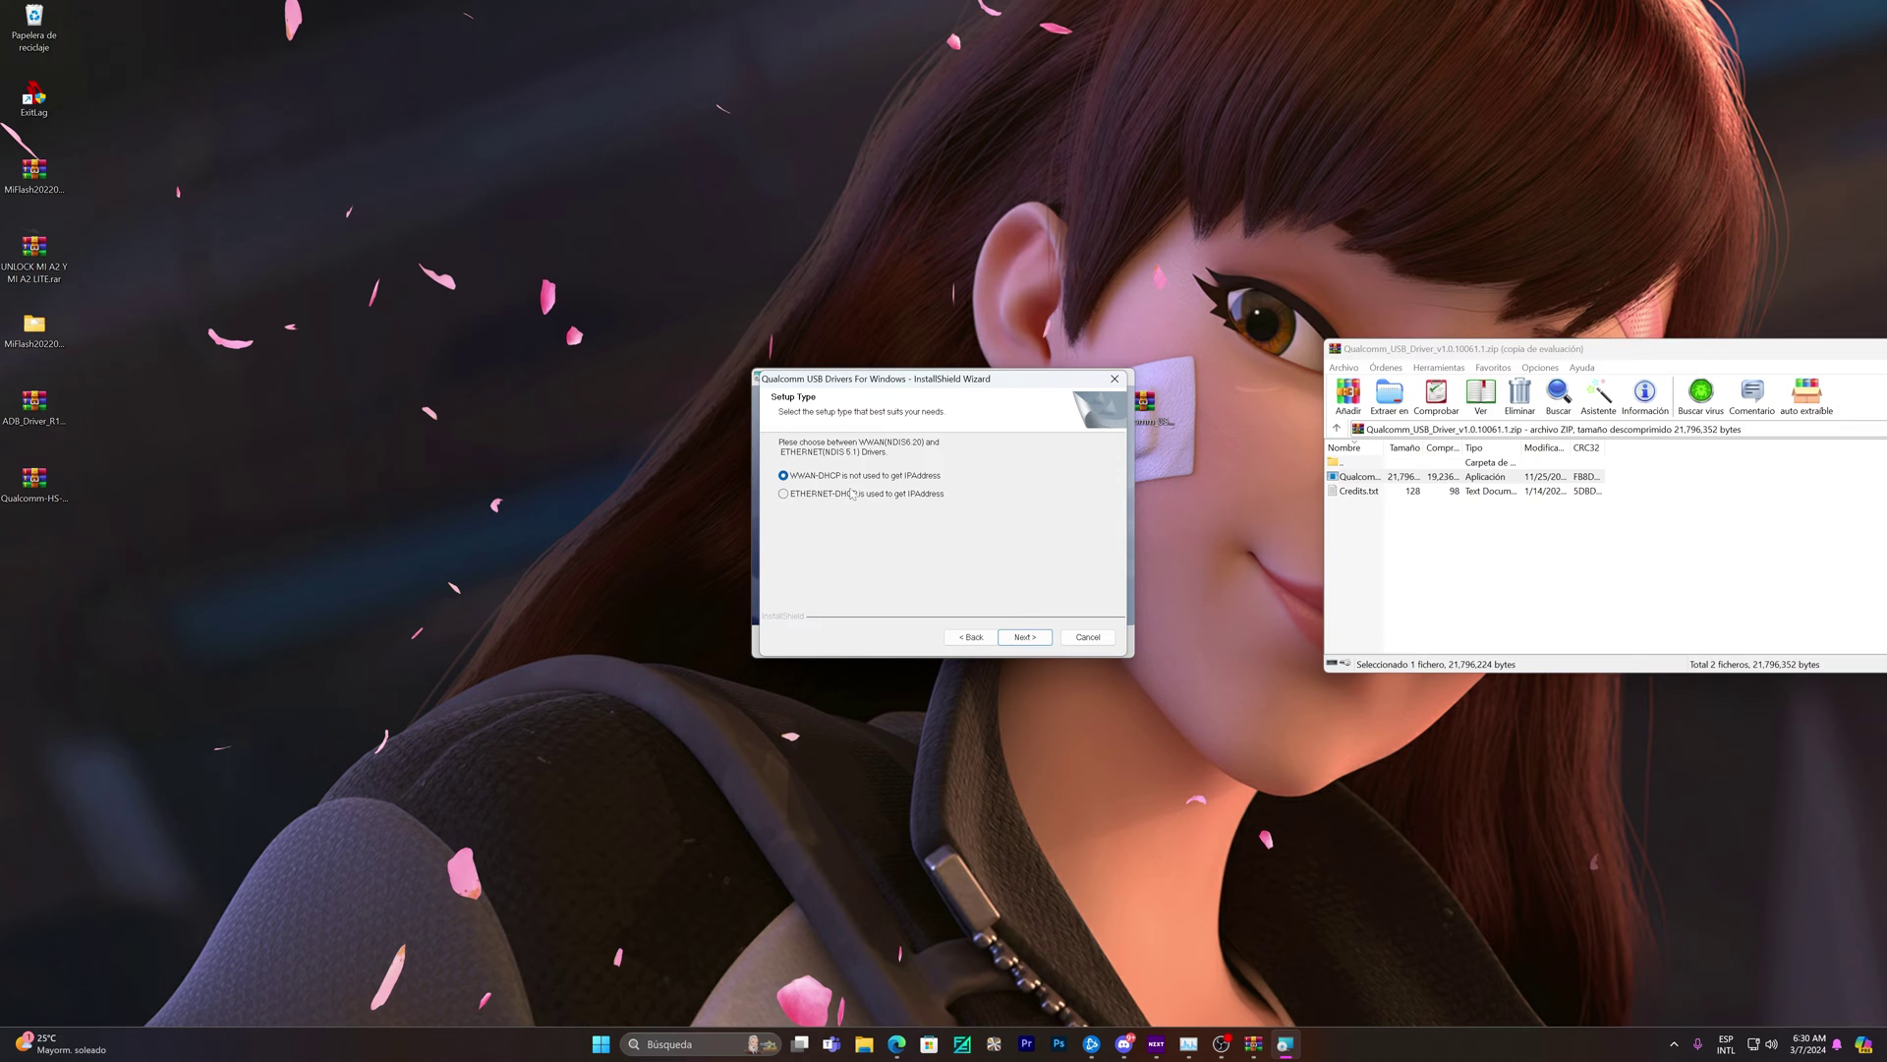
click(1027, 638)
click(1043, 646)
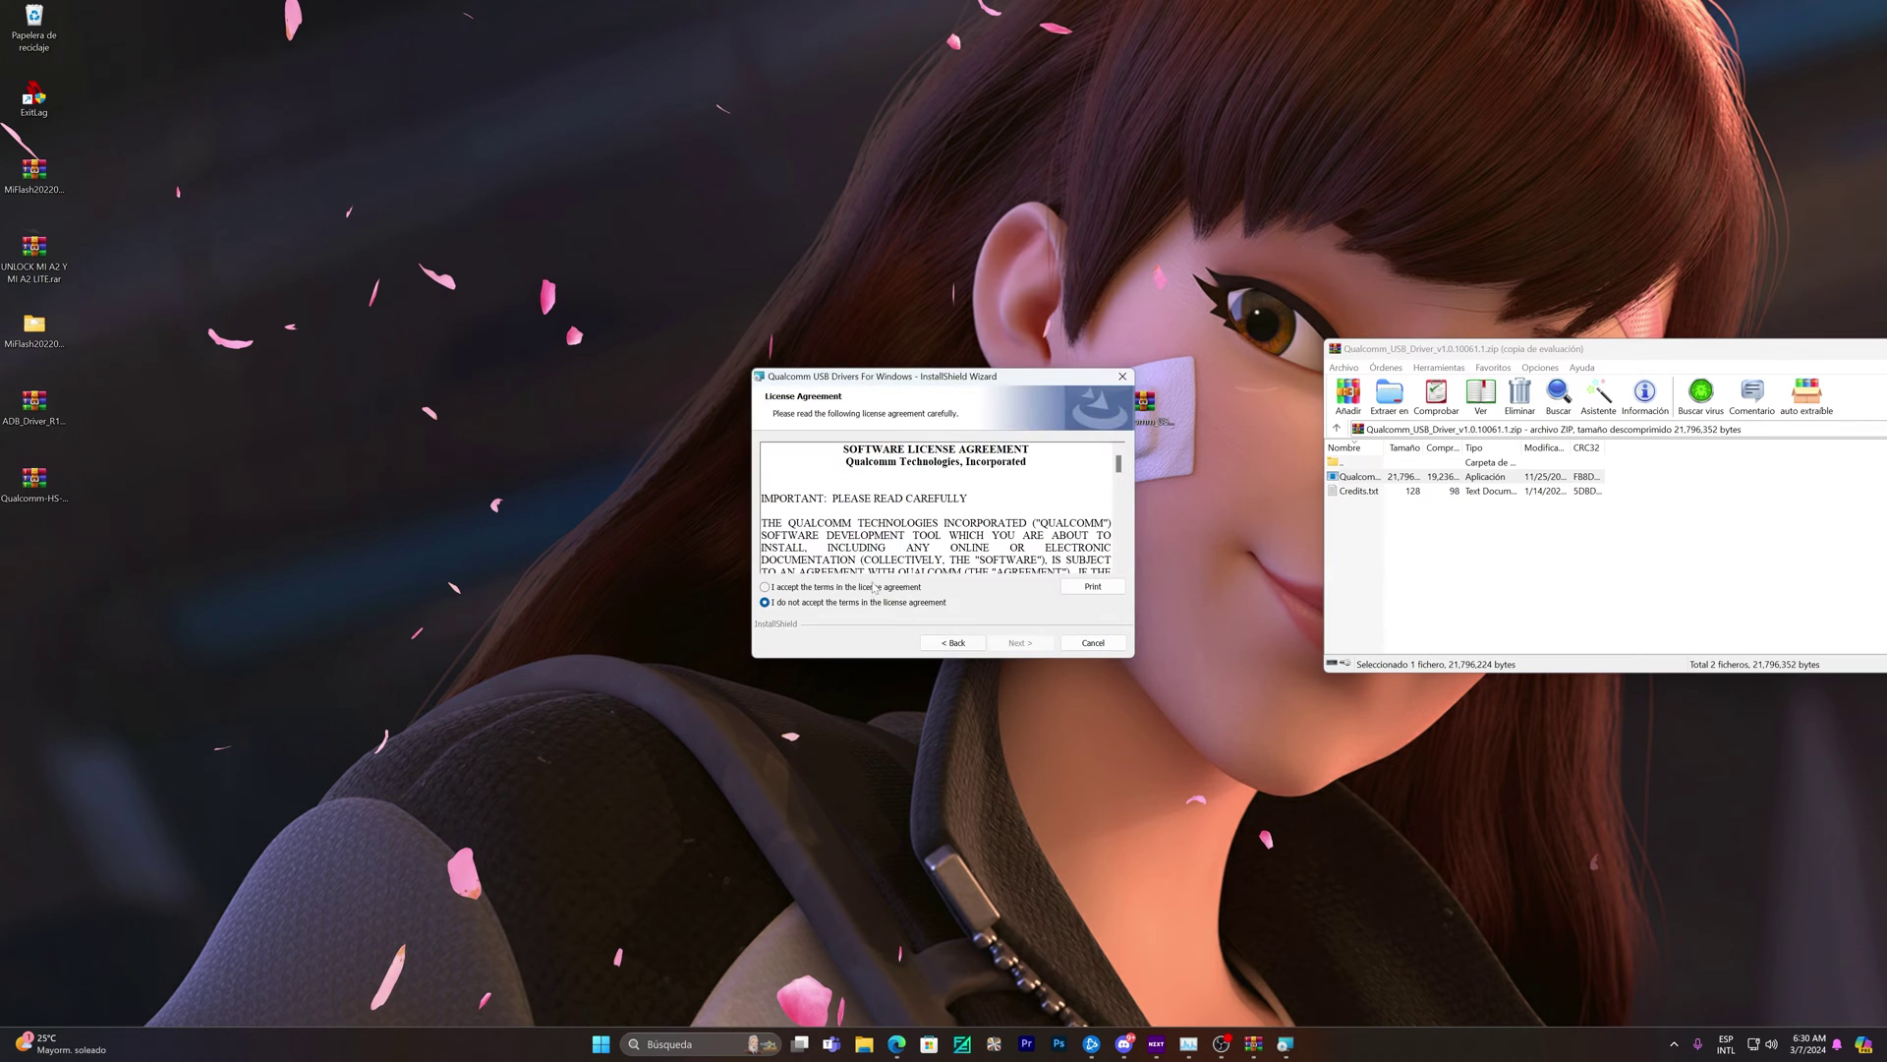
click(1017, 644)
click(1019, 644)
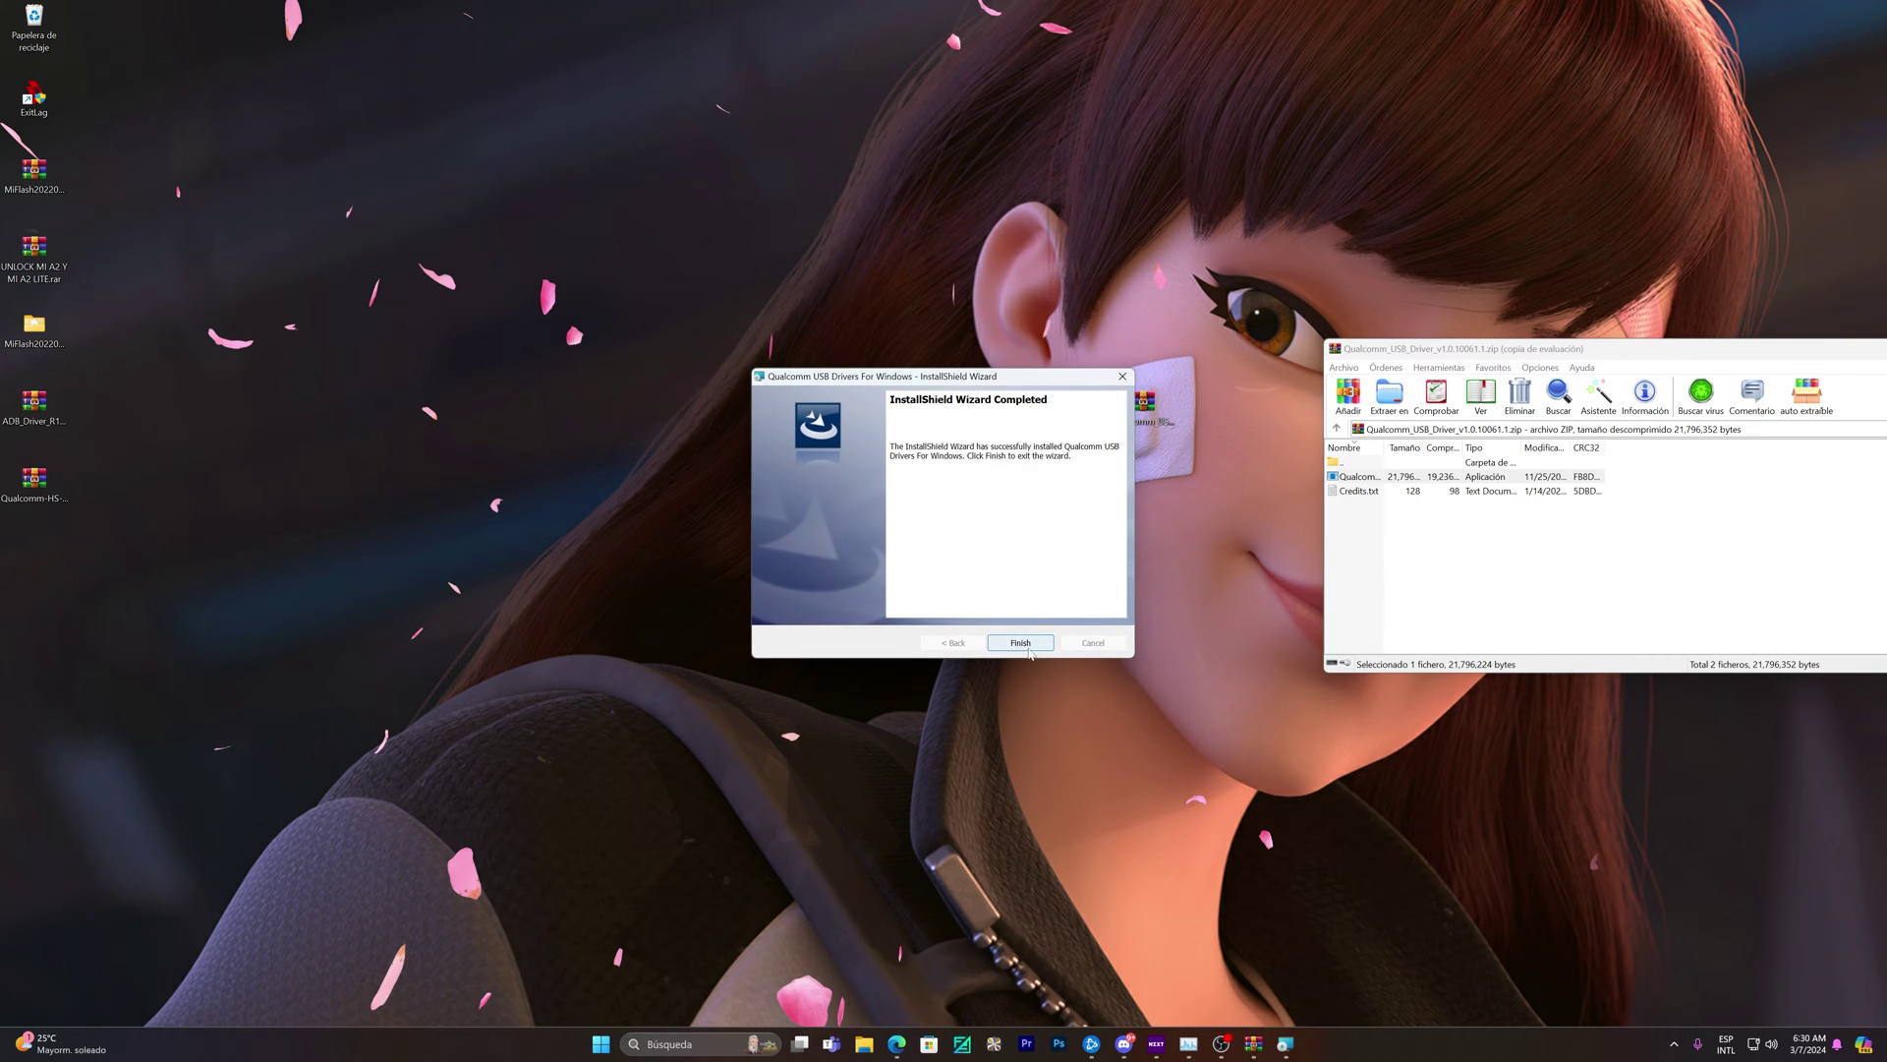
drag(989, 382, 975, 392)
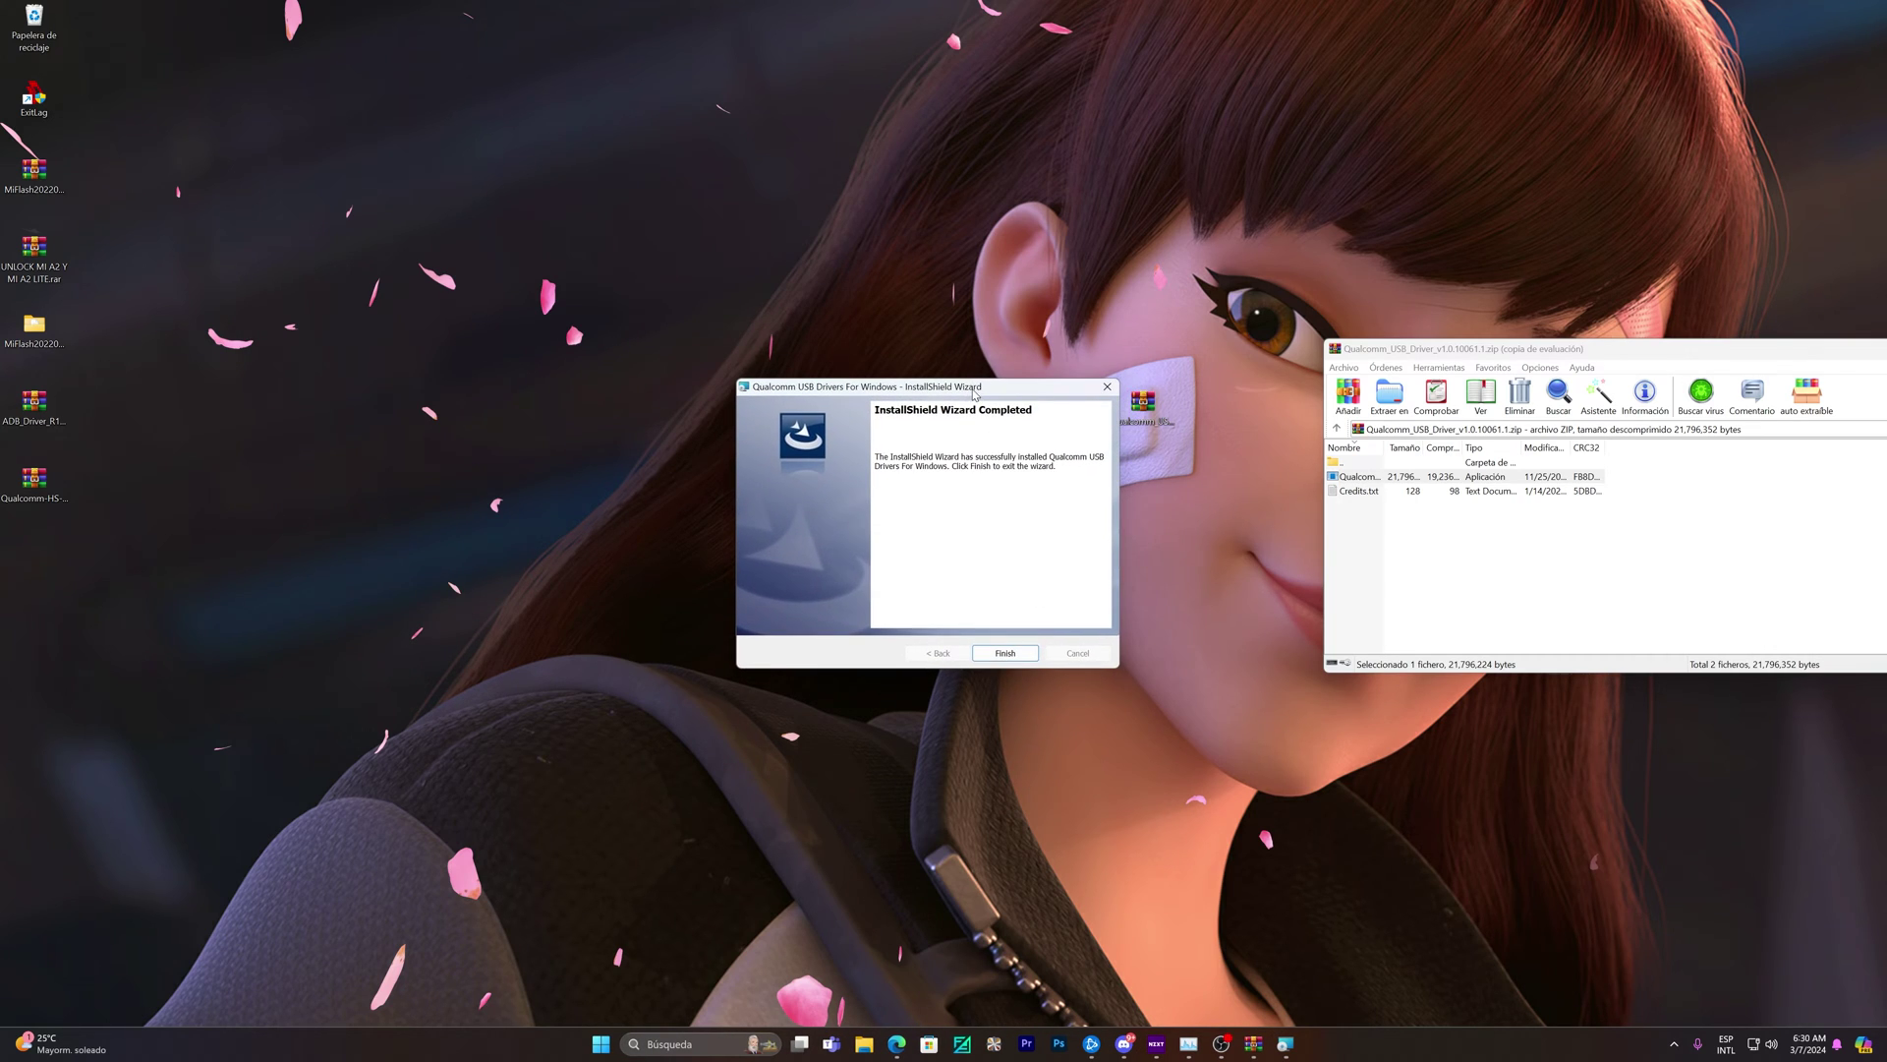
click(1004, 653)
Step: Close the WinRAR archive and select the three driver icons on the desktop
drag(1474, 348, 1104, 285)
click(1645, 286)
drag(1015, 384, 1144, 584)
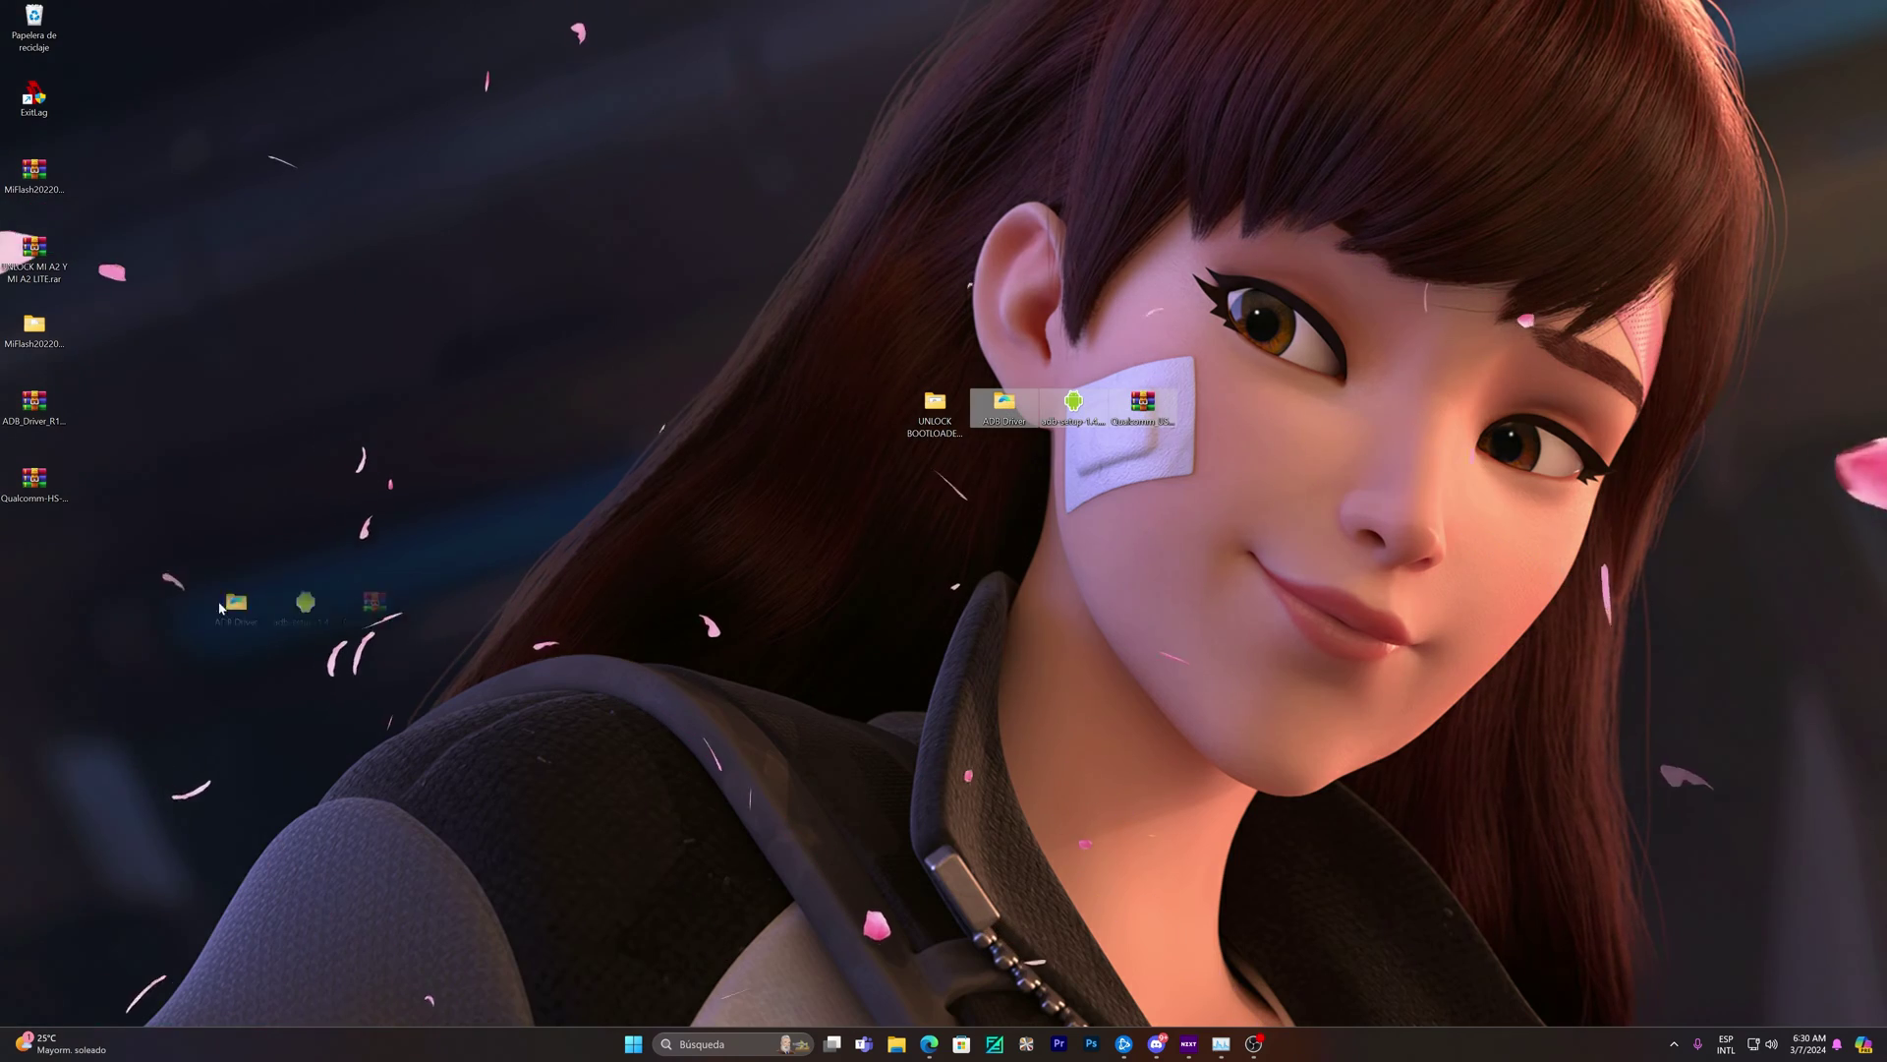
Step: Move ADB Driver, adb-setup and Qualcomm to the left column, then open UNLOCK BOOTLOADER XIAOMI MI A2
drag(1097, 432, 127, 584)
double_click(935, 403)
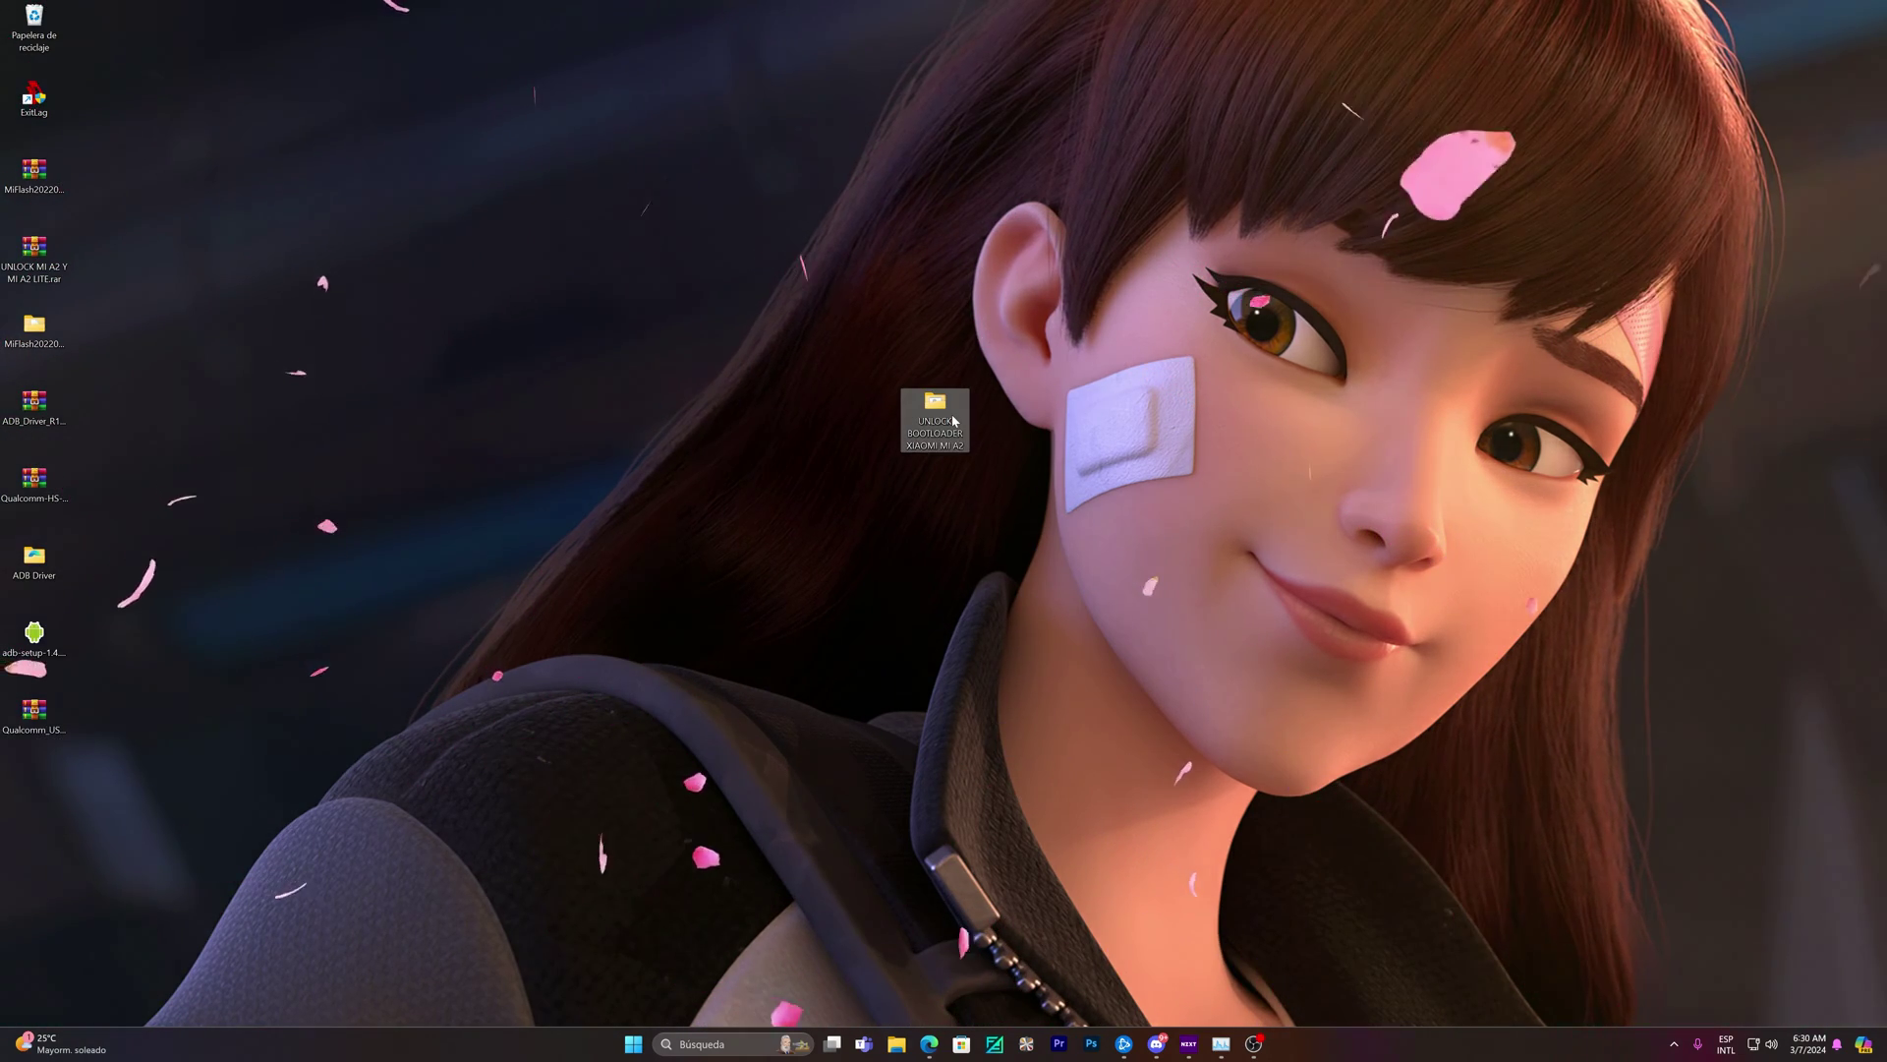
scroll(952, 419, down, 2)
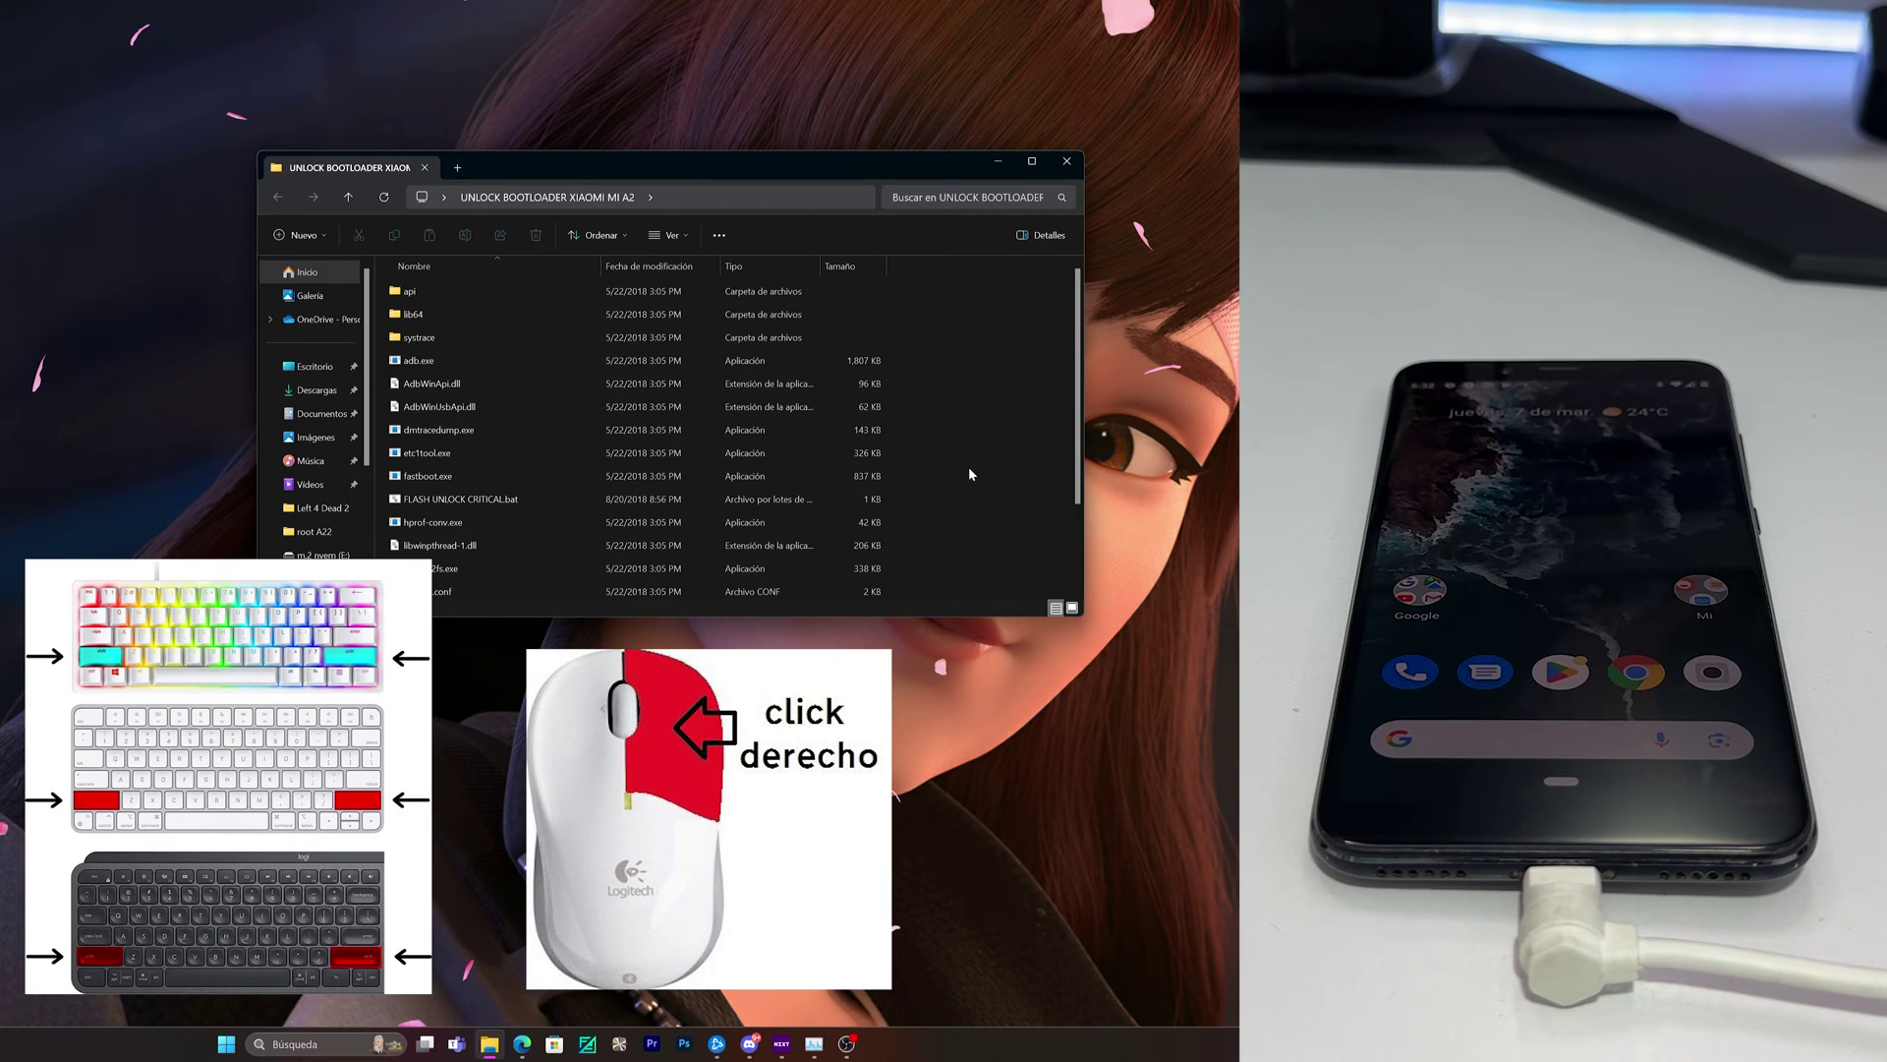
Step: Open PowerShell in UNLOCK BOOTLOADER XIAOMI MI A2 via 'Abrir la ventana de PowerShell aquí'
right_click(969, 474)
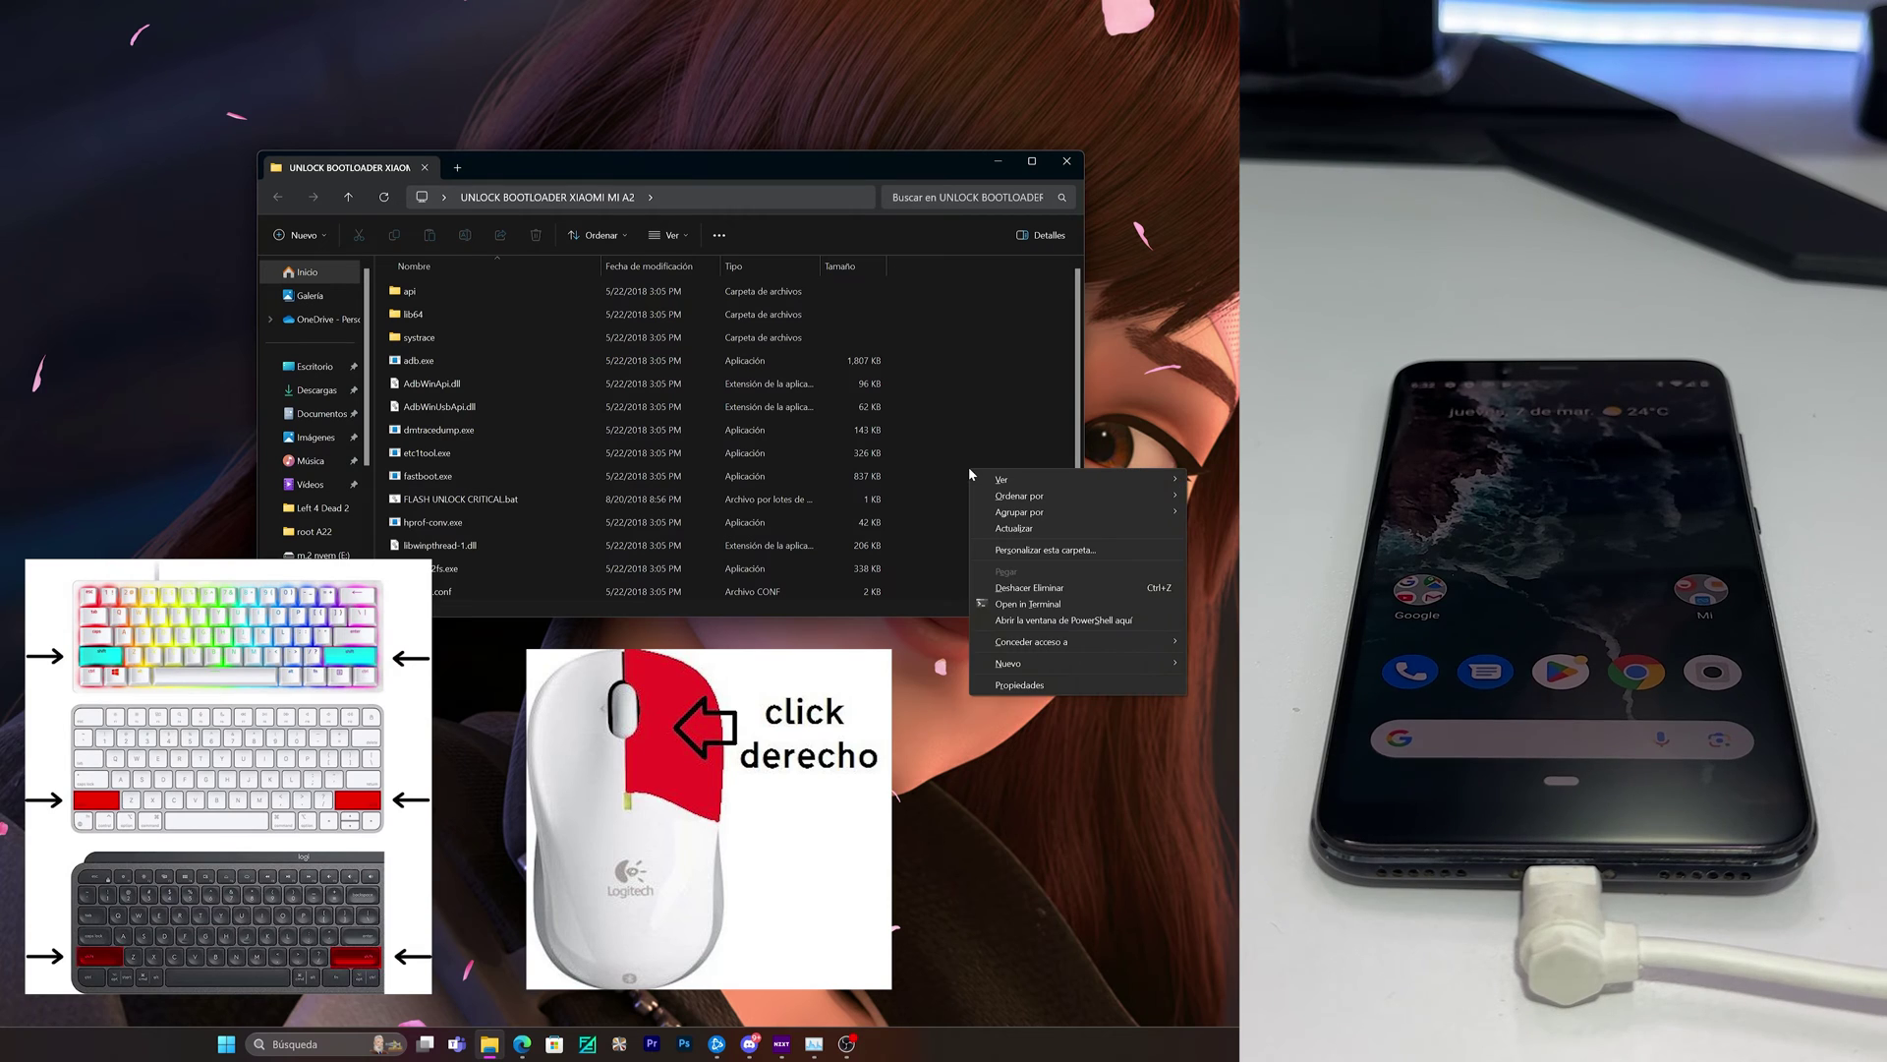
key(Escape)
click(736, 384)
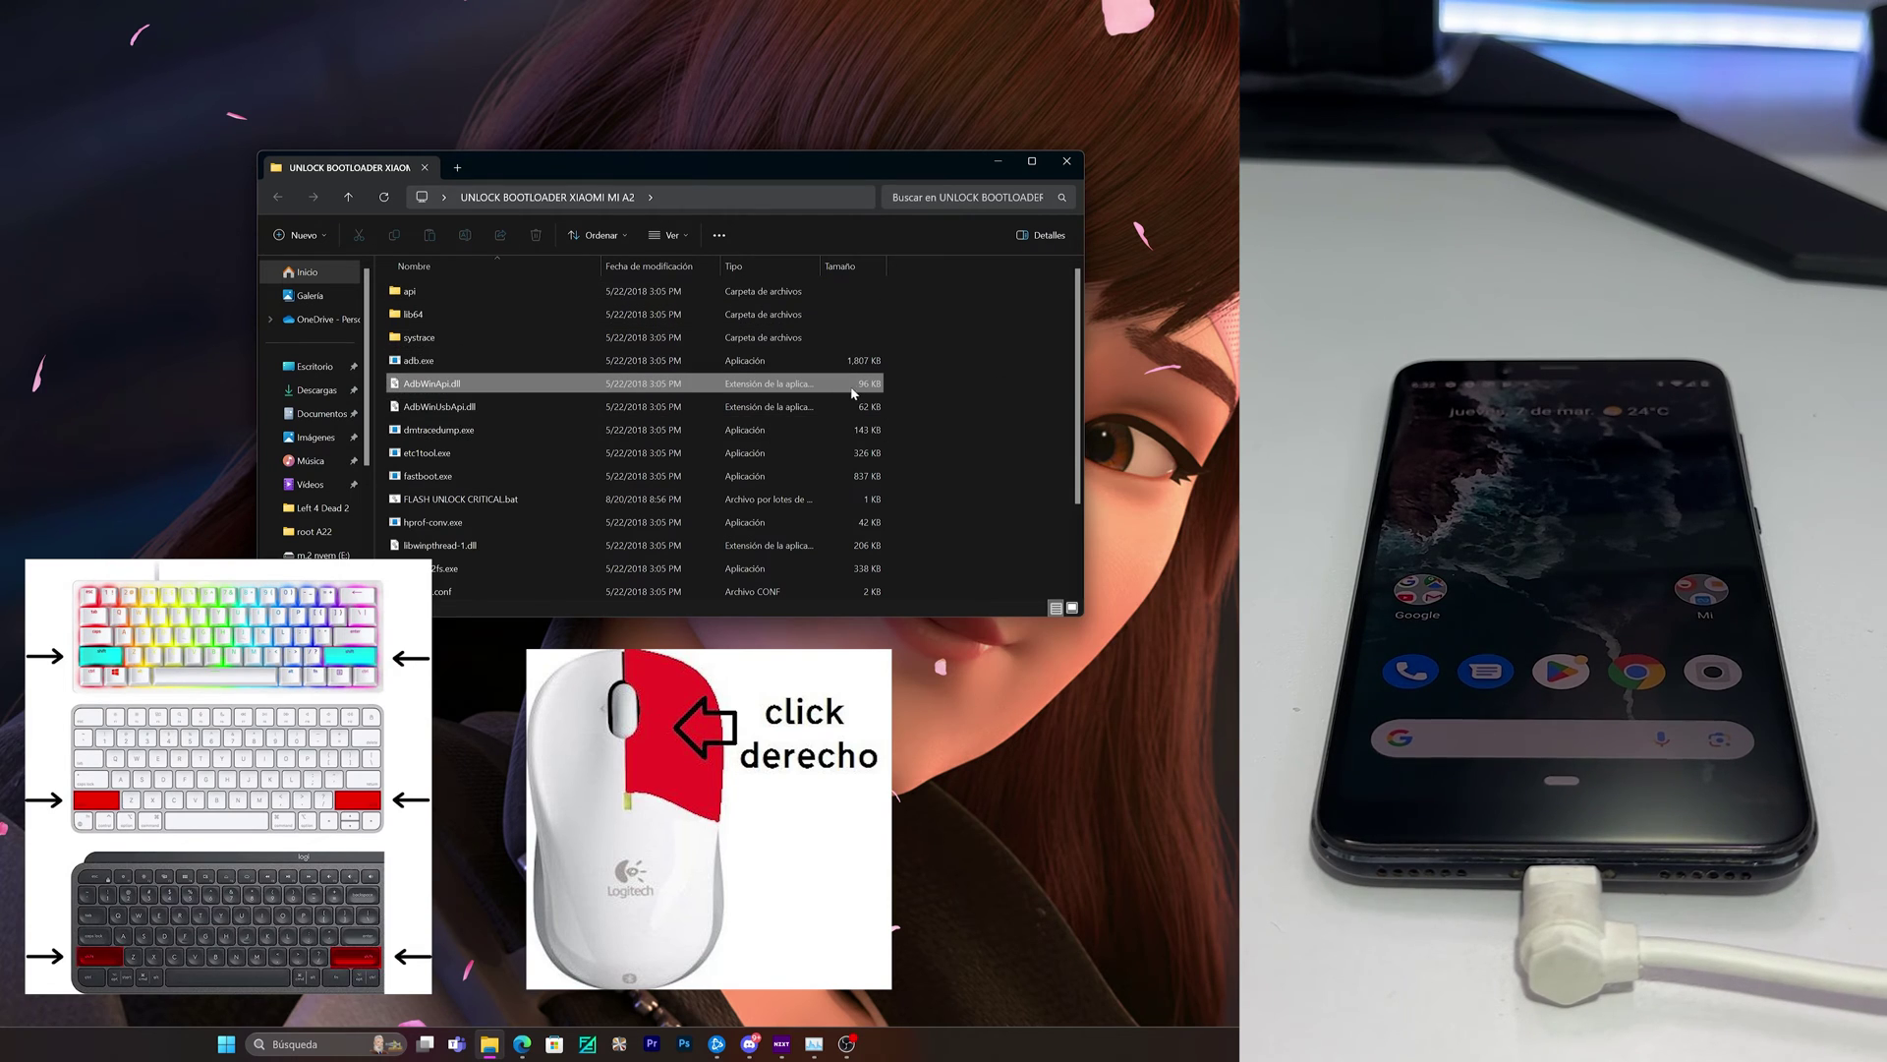
click(1018, 367)
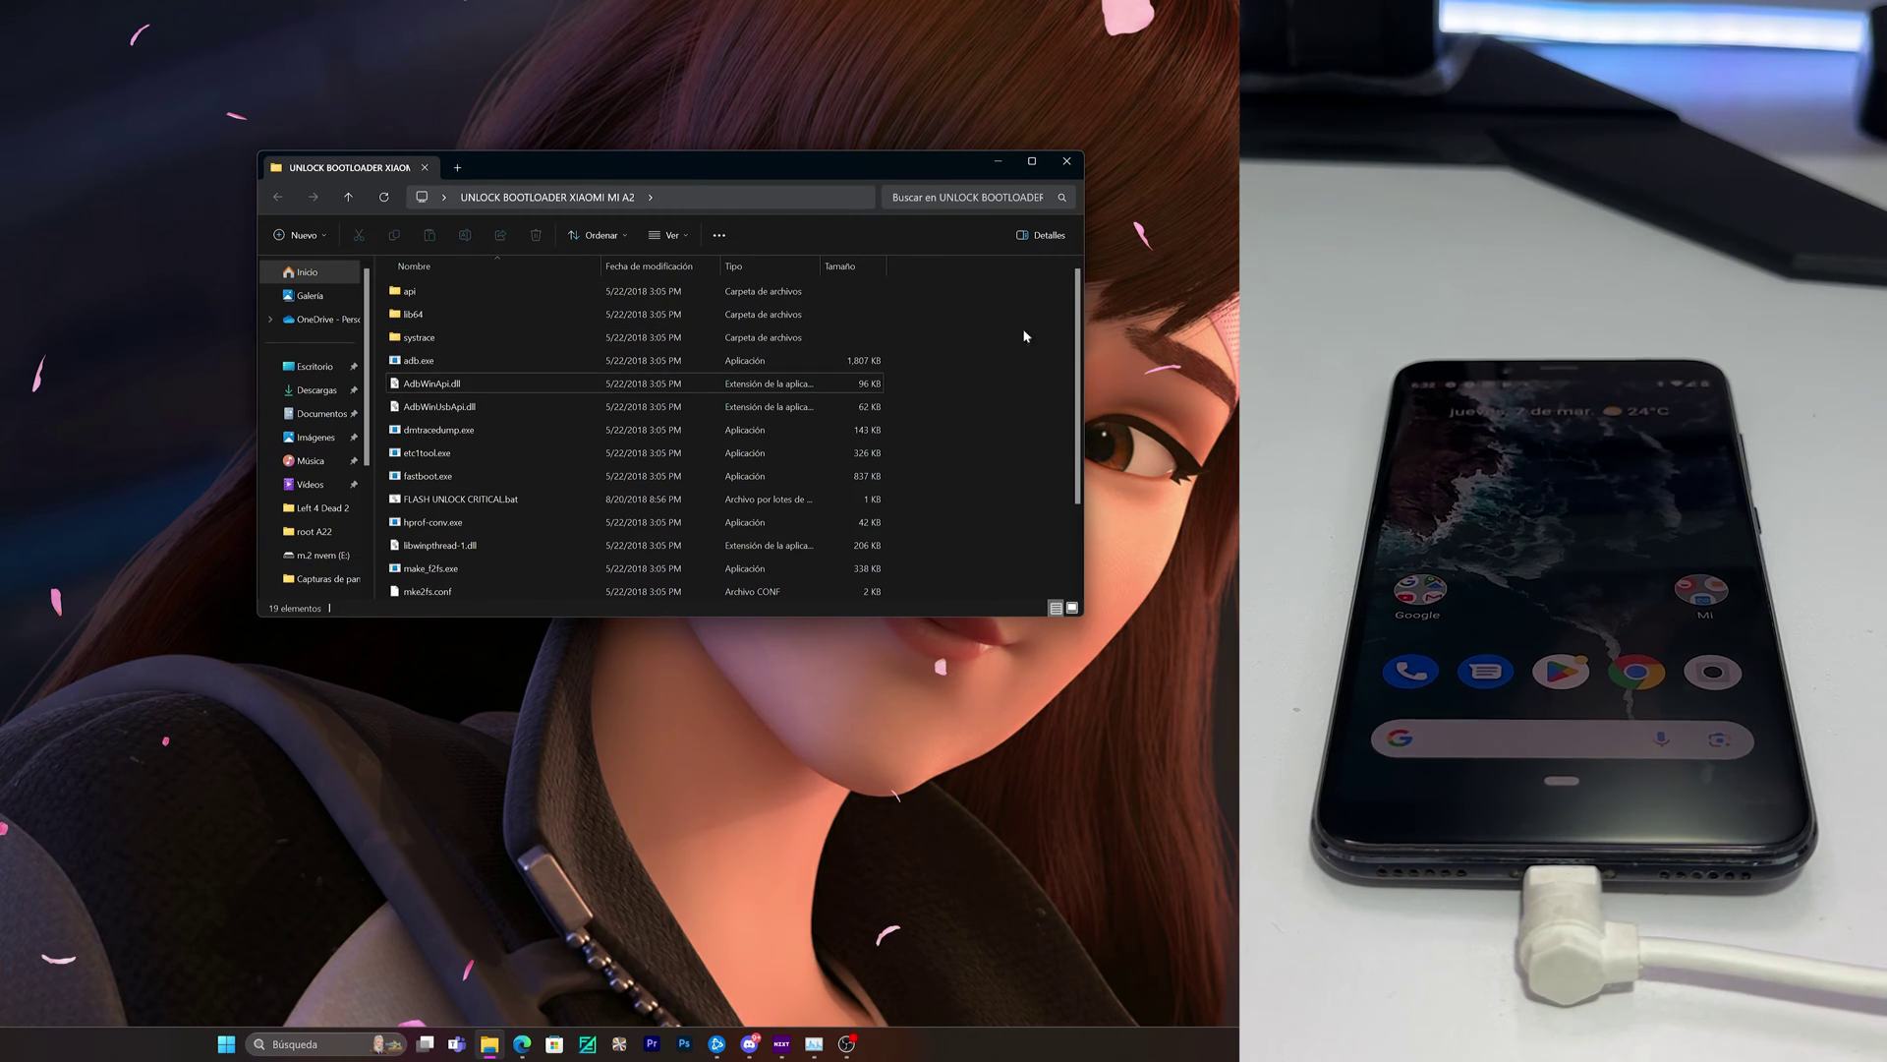
right_click(995, 439)
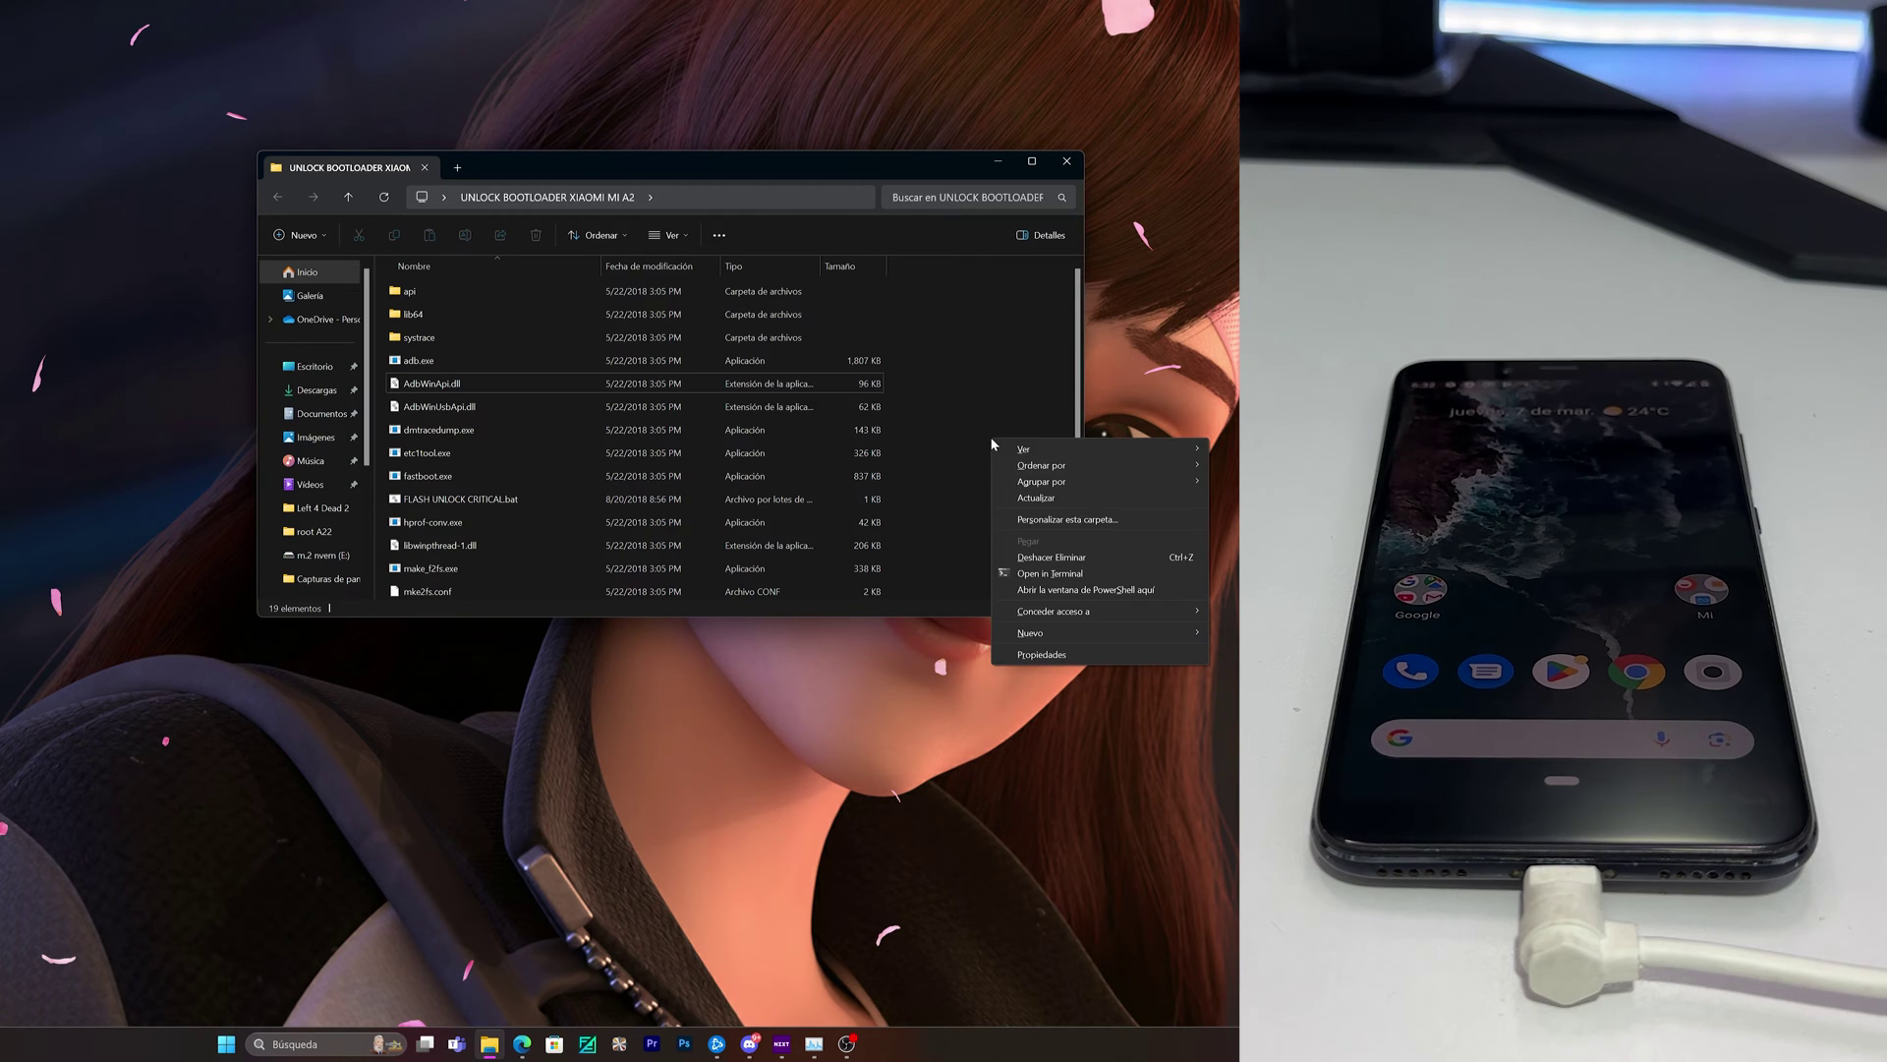
click(1077, 591)
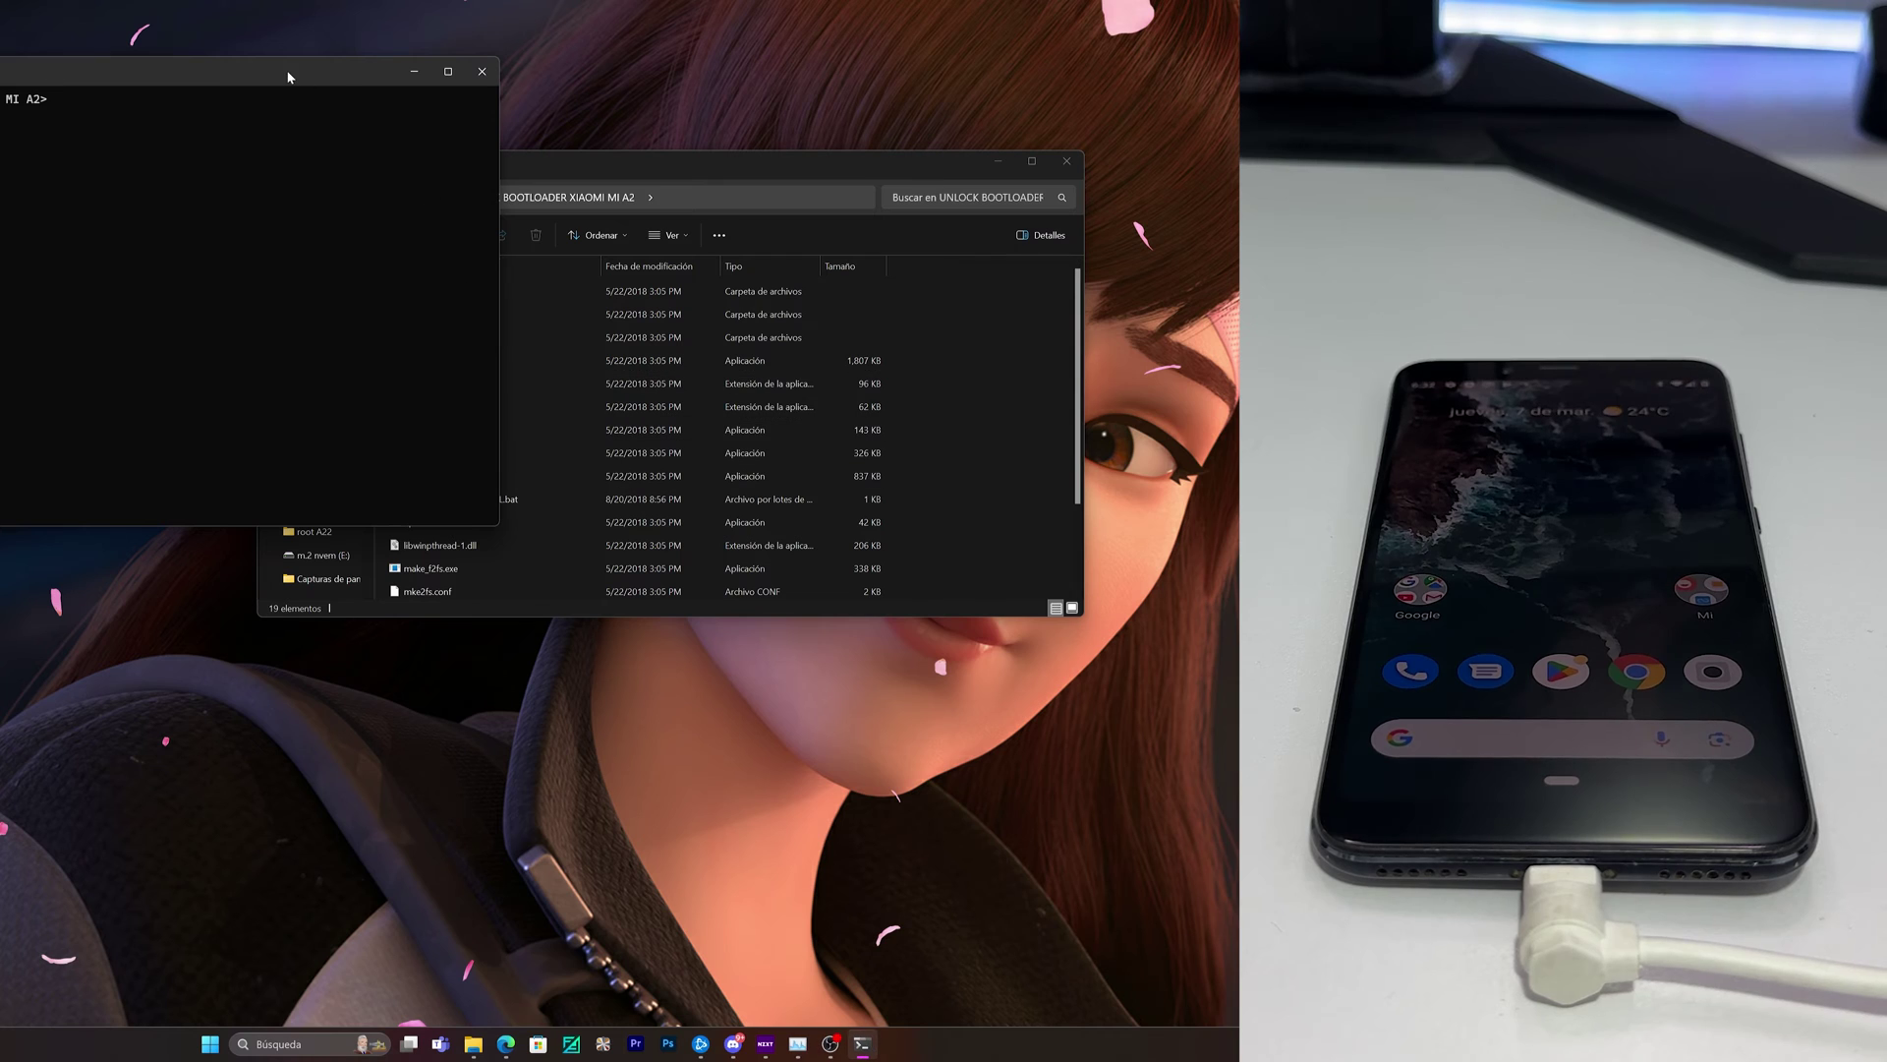
Step: Center the PowerShell window and switch it to the cmd shell
drag(289, 75, 457, 160)
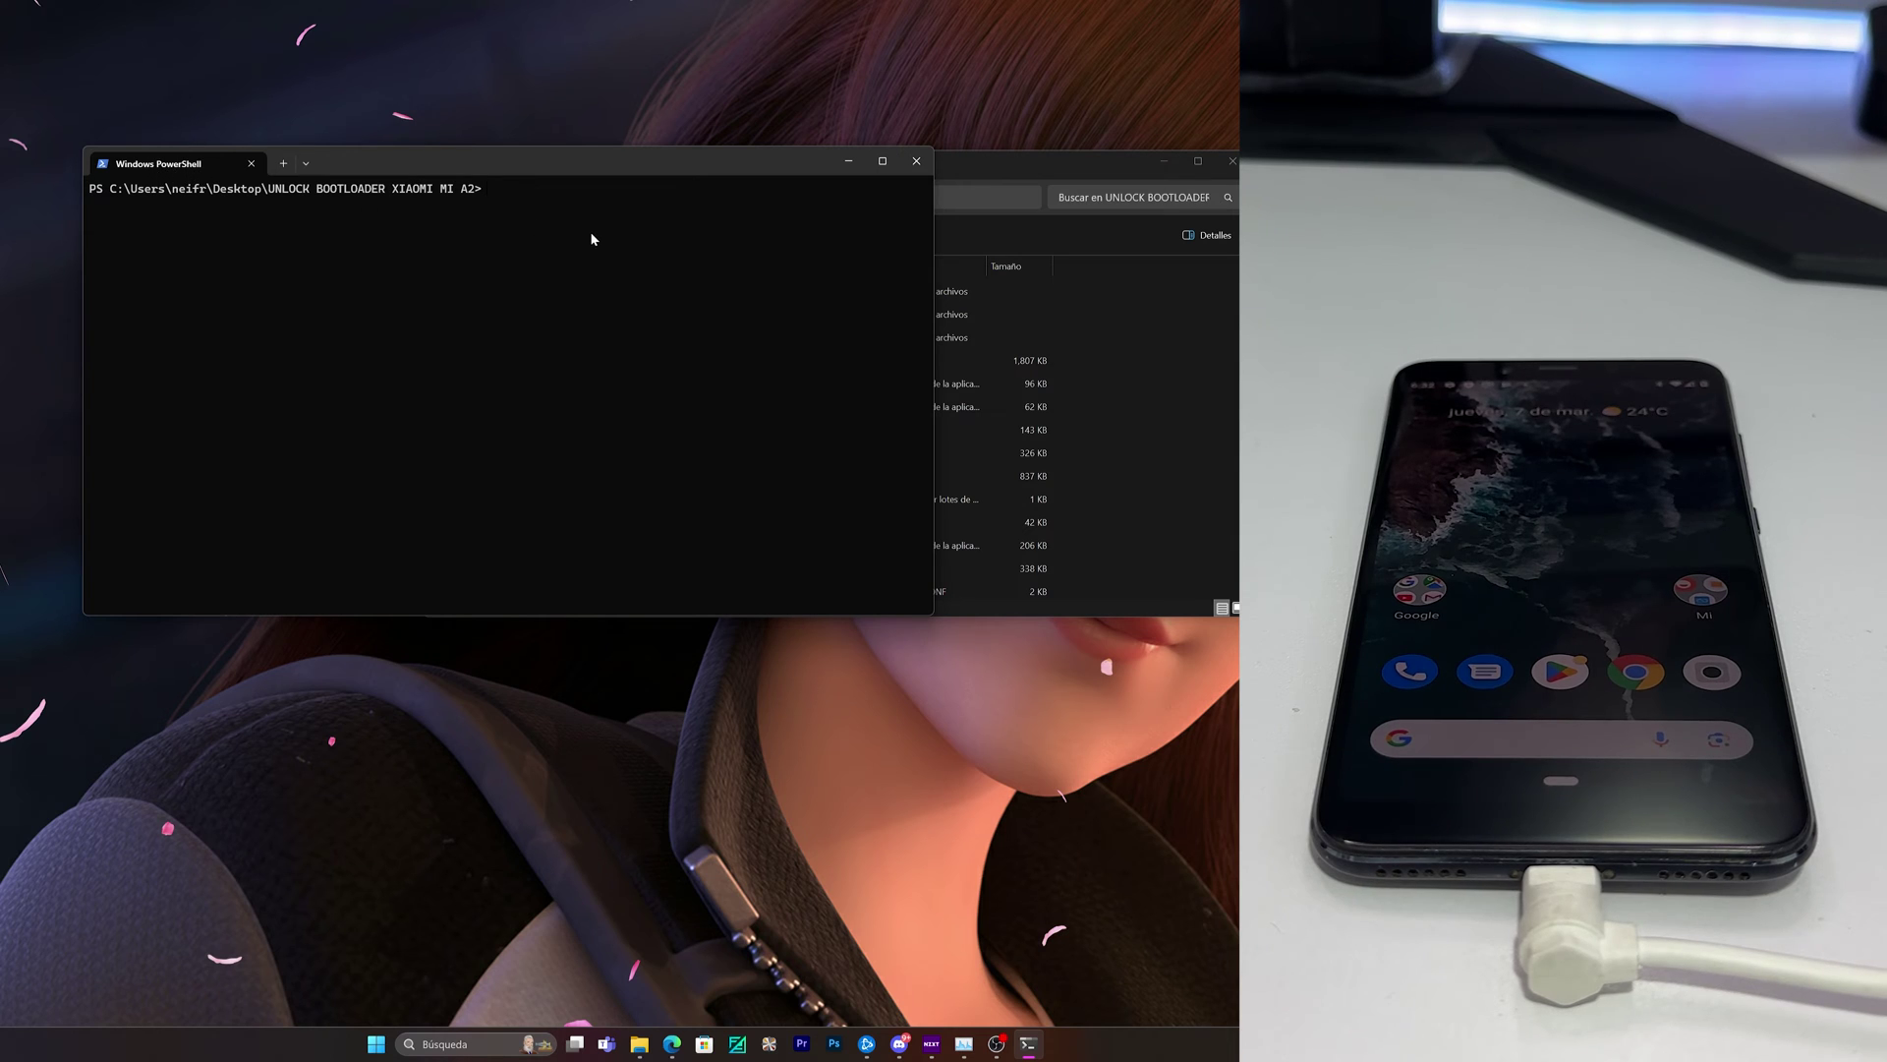
text(cmd)
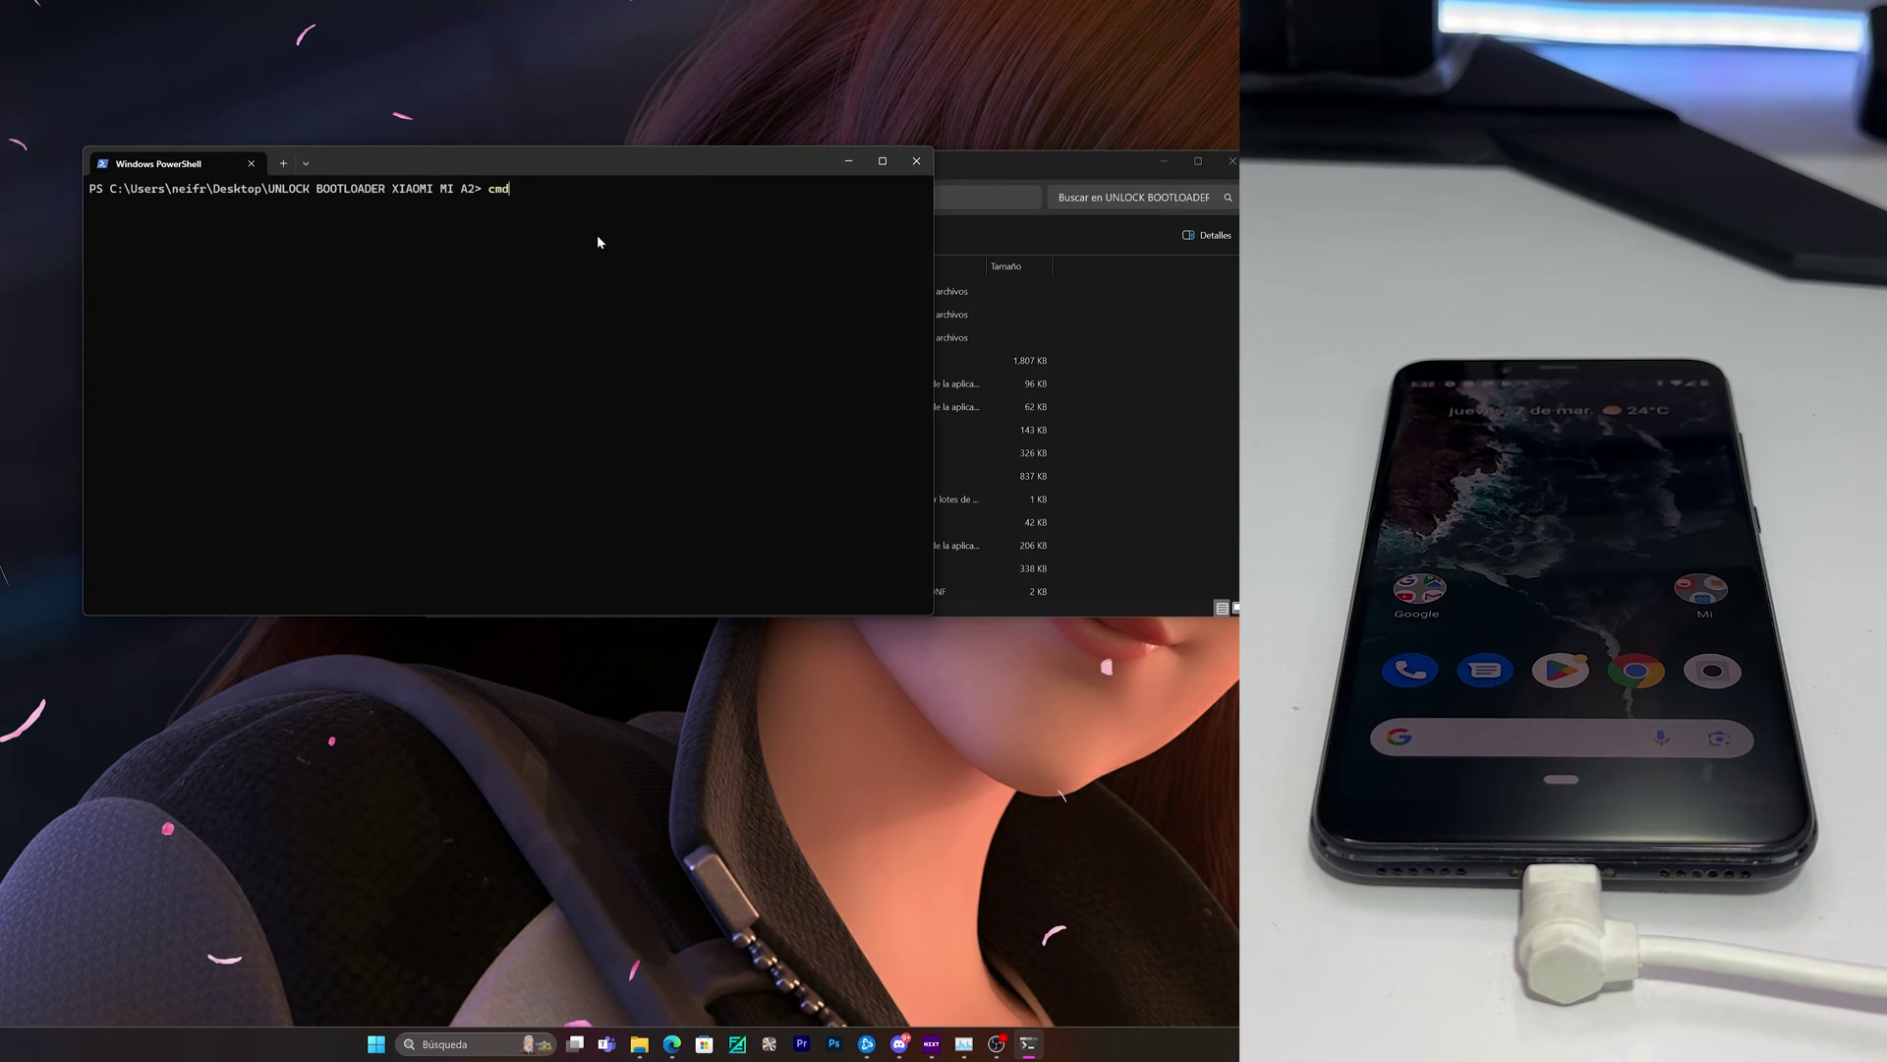
key(Return)
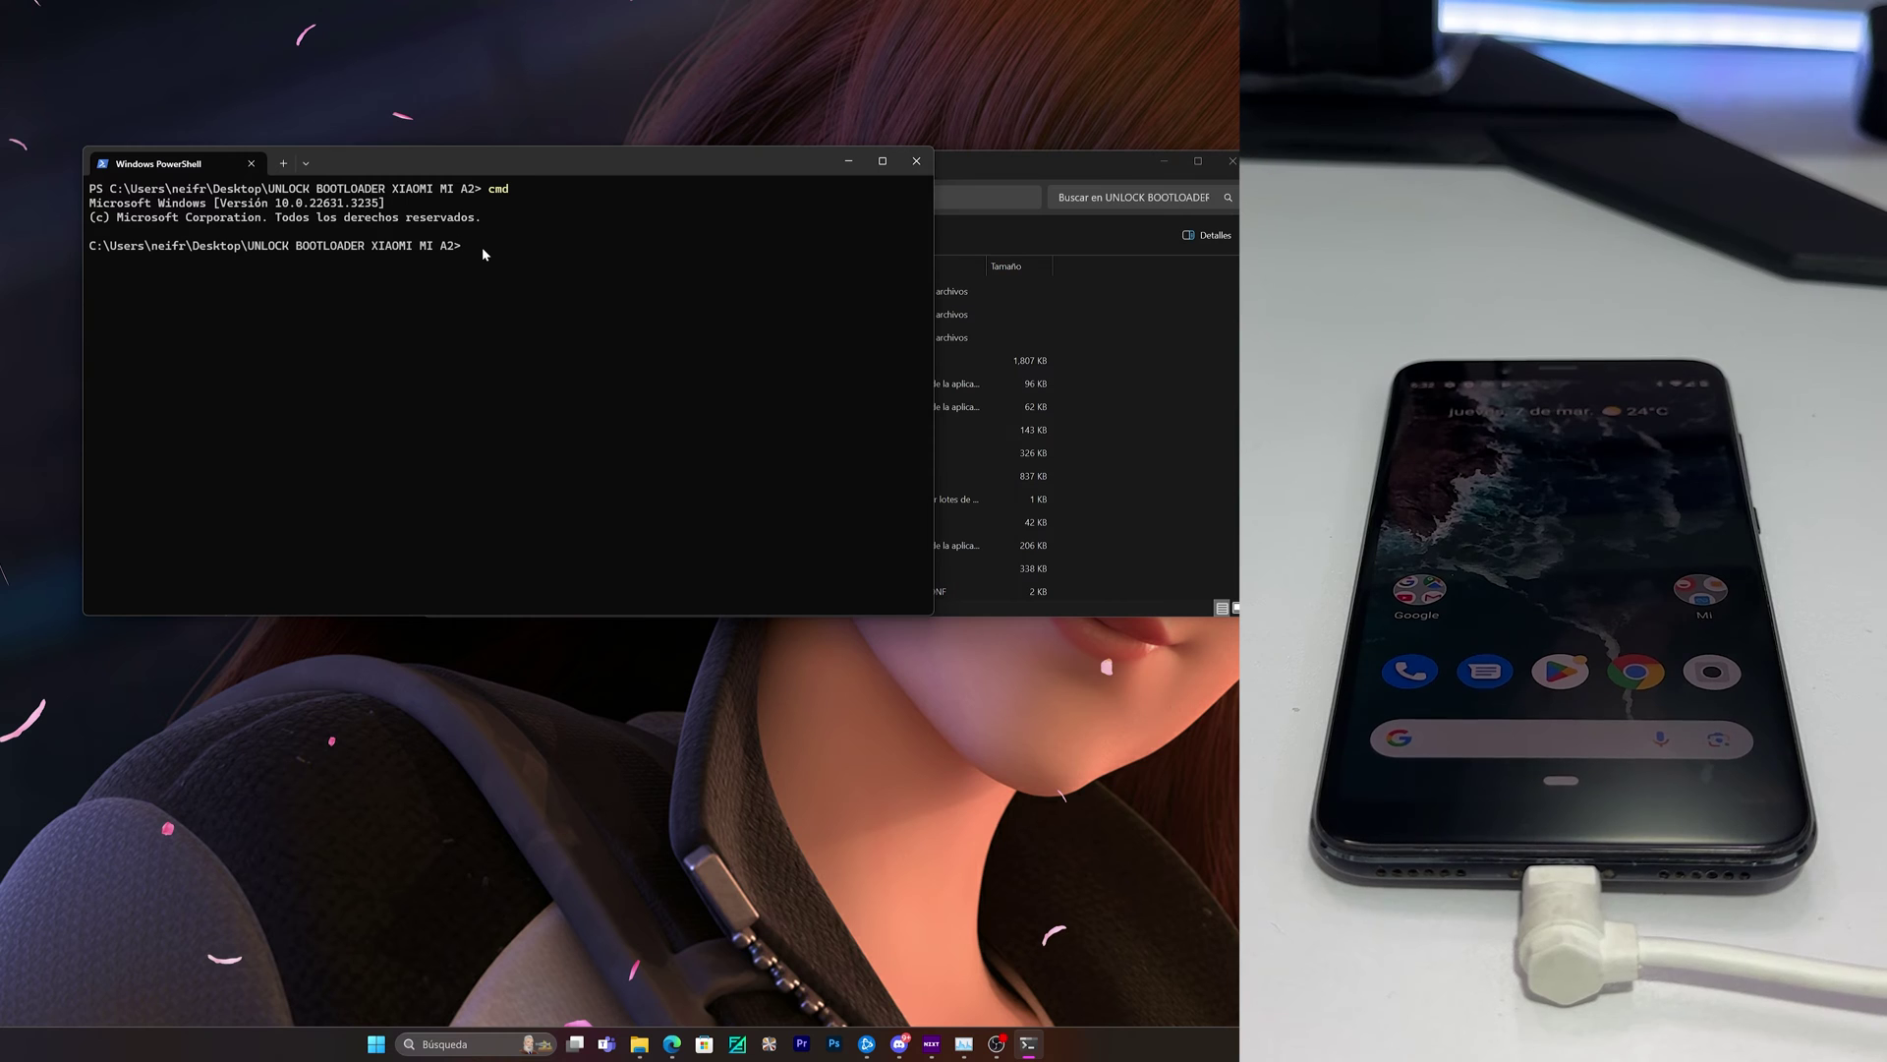
Step: Run 'adb reboot bootloader' so the phone prompts to allow USB debugging
text(adb reboot bootloader)
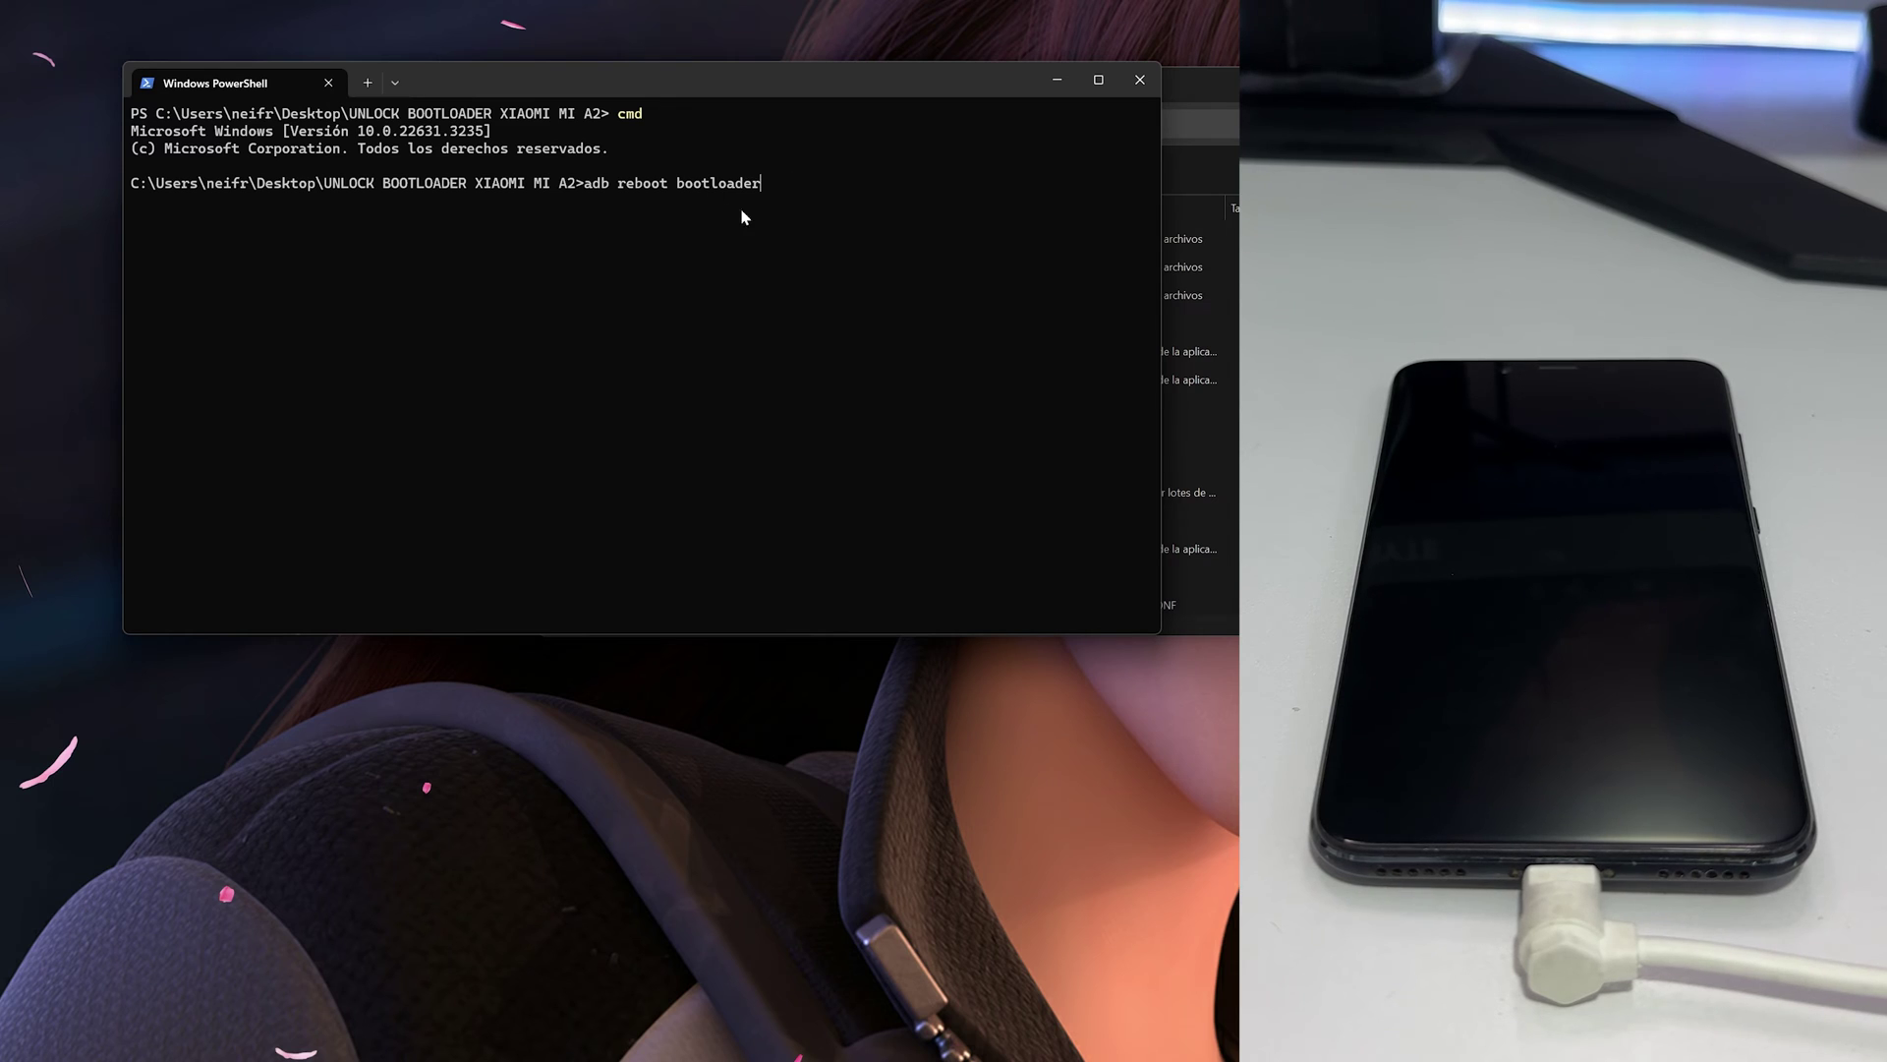
key(alt+Tab)
drag(1278, 95, 1375, 93)
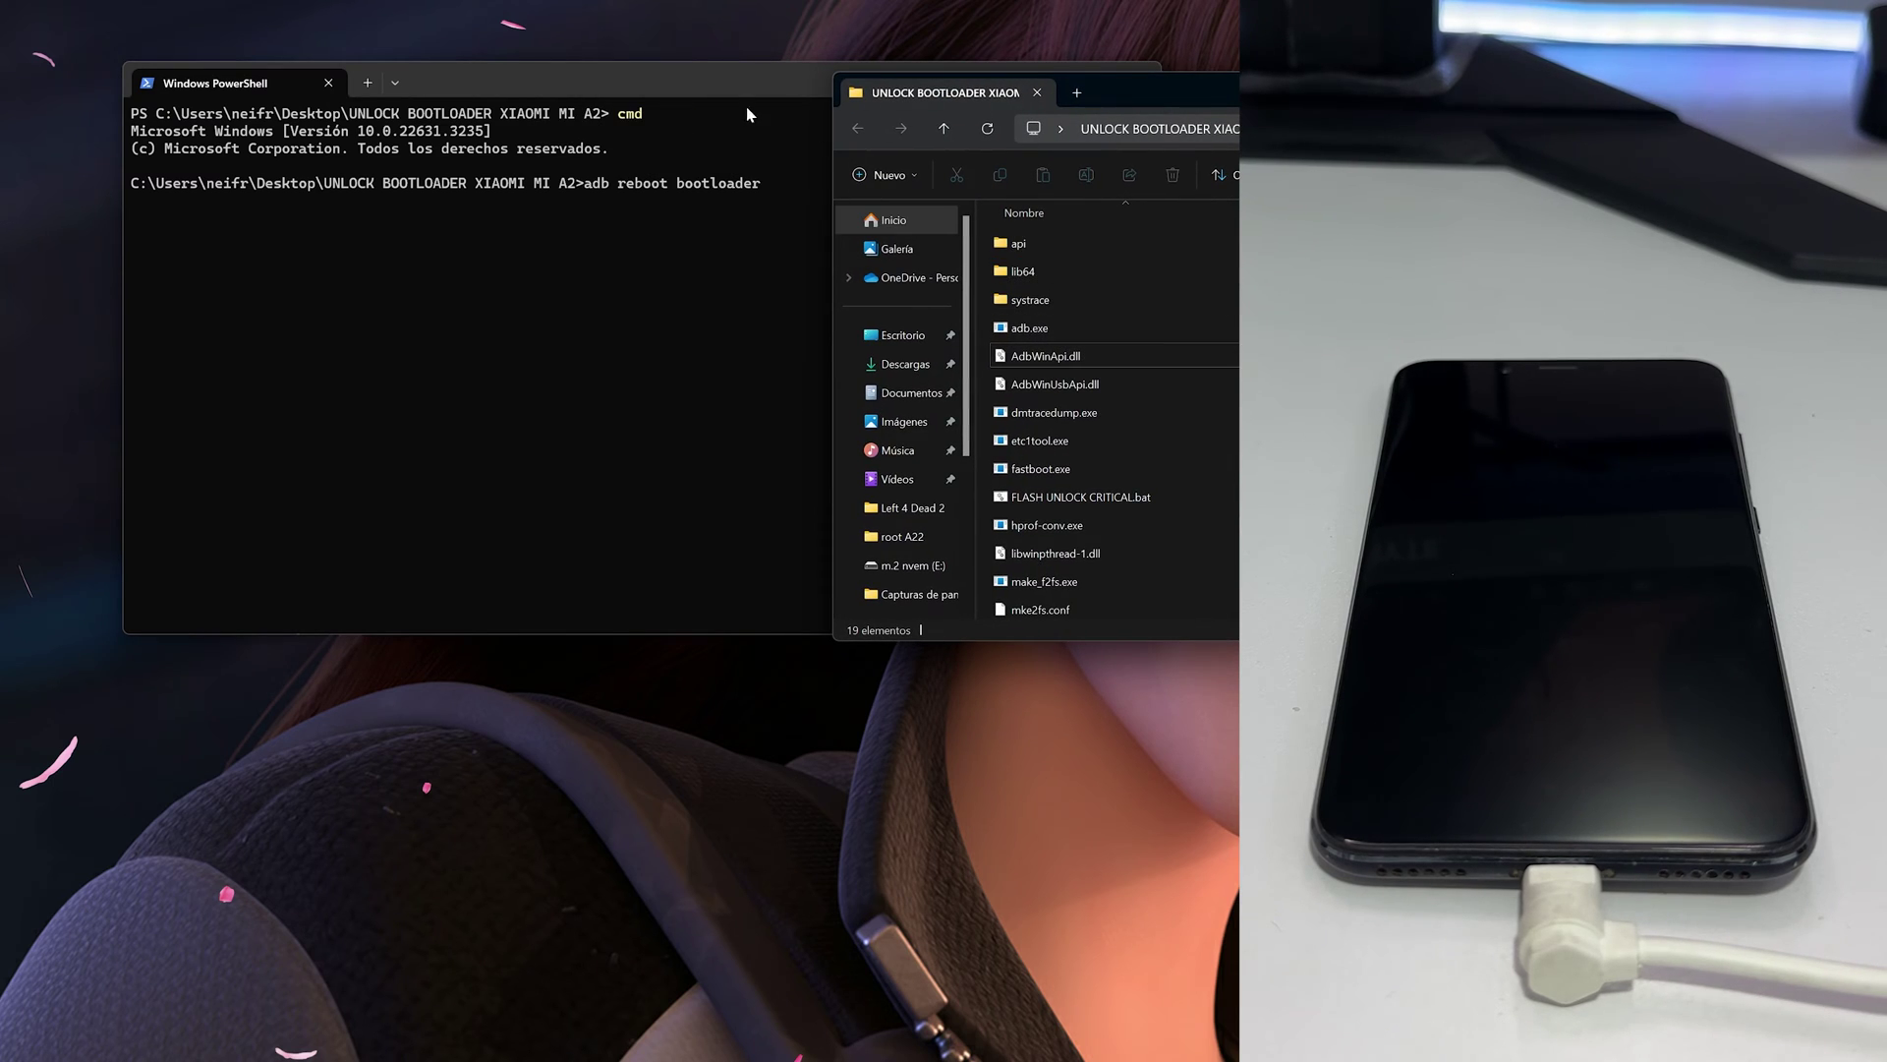
drag(642, 77, 507, 65)
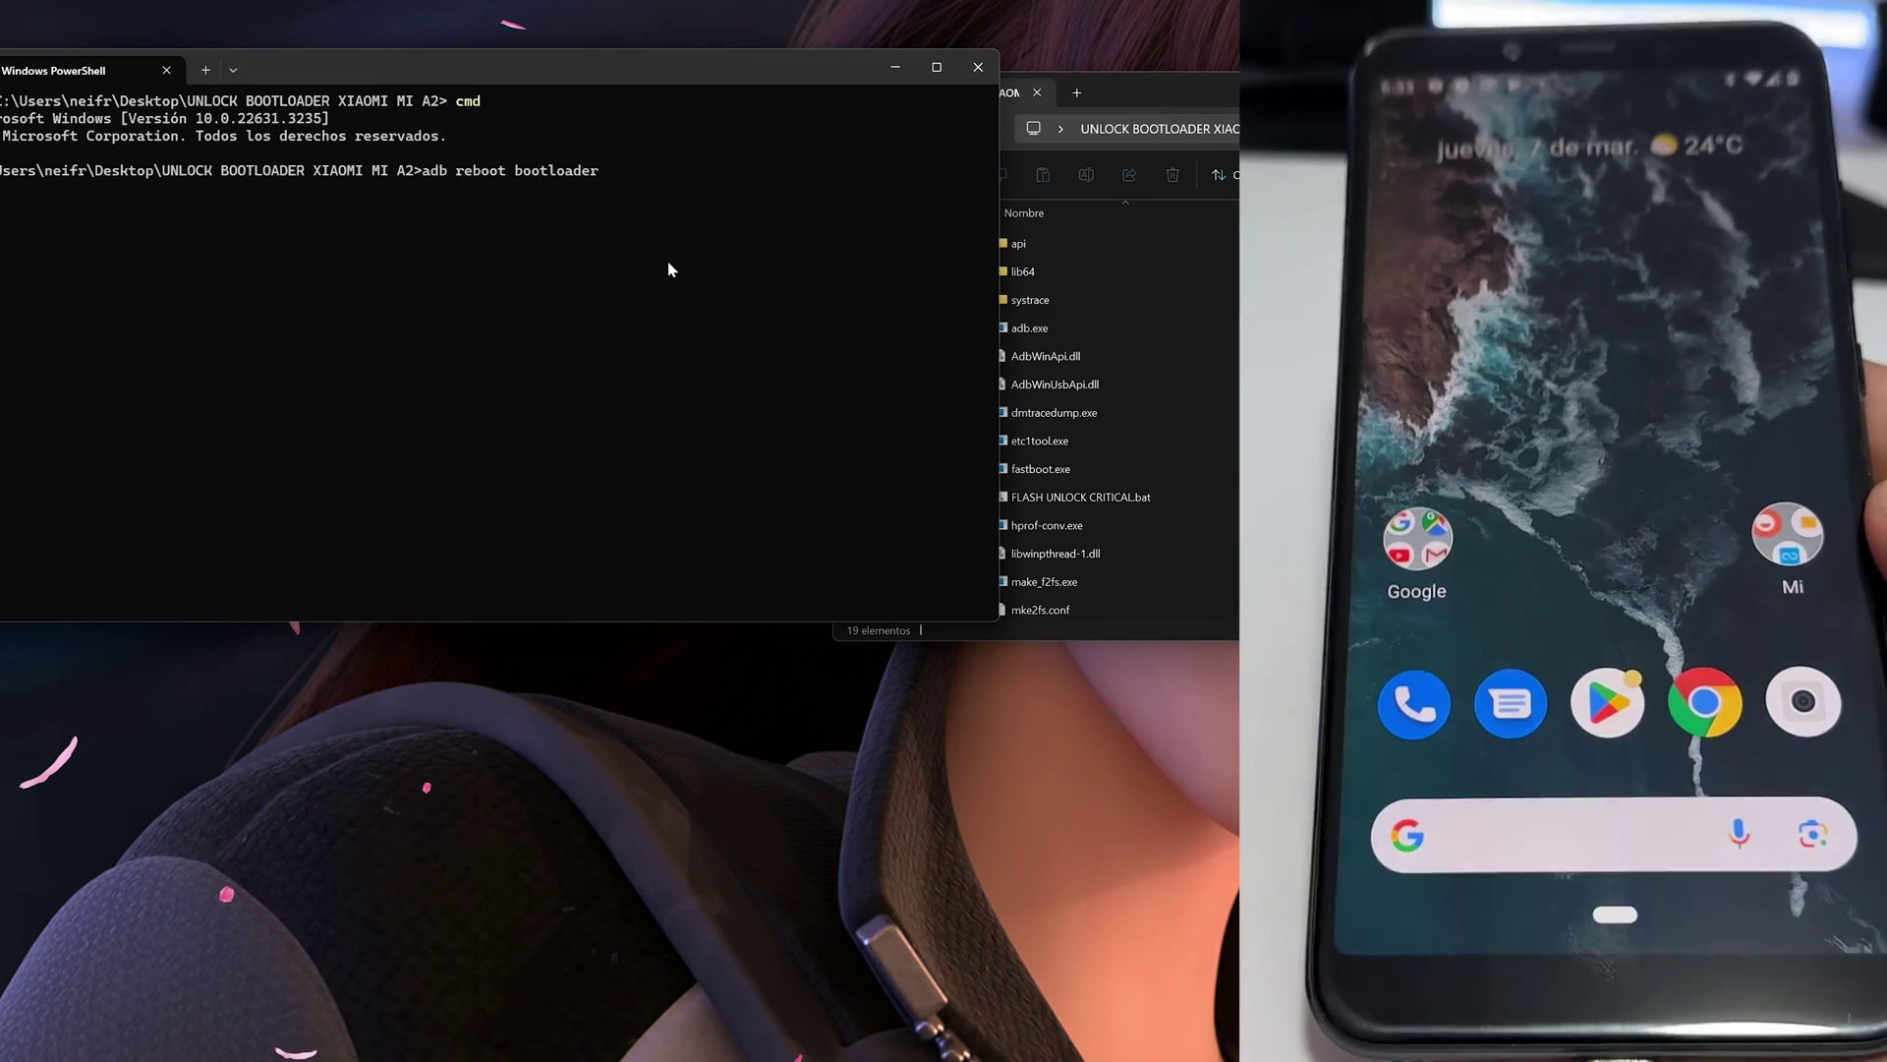
key(Return)
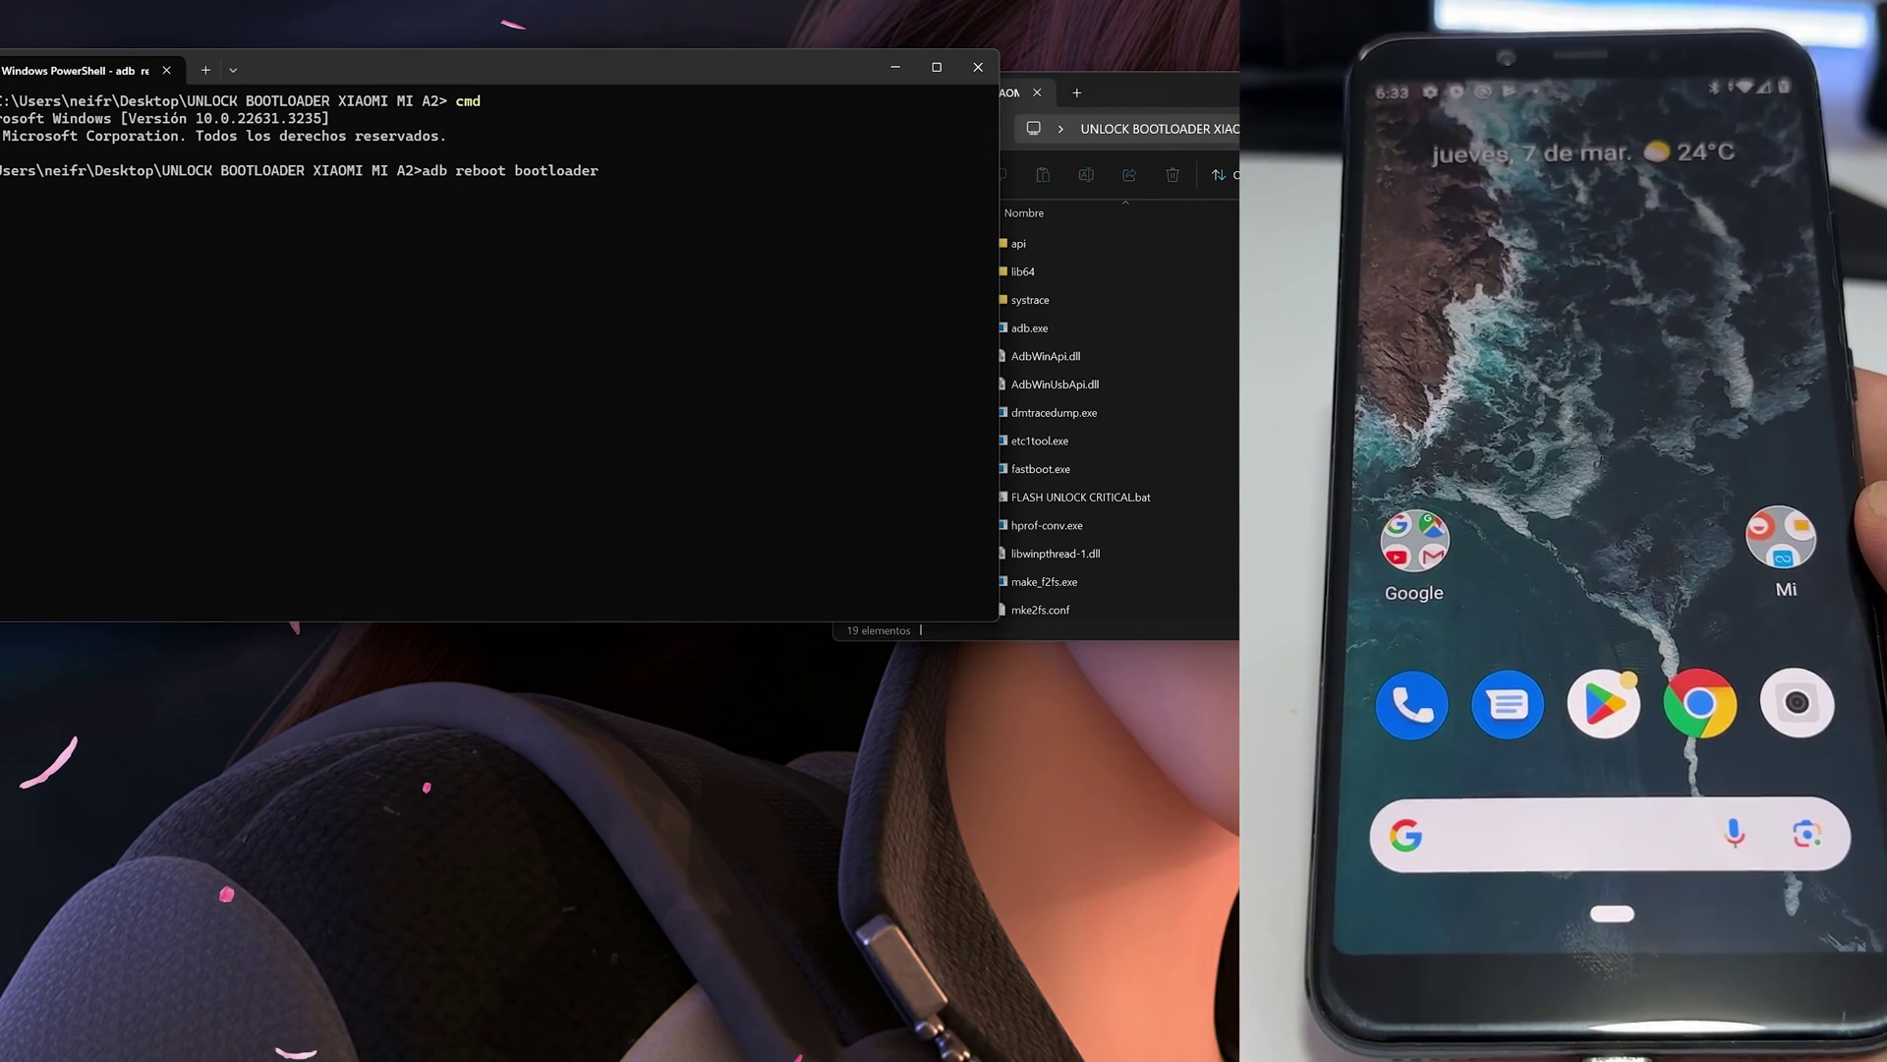